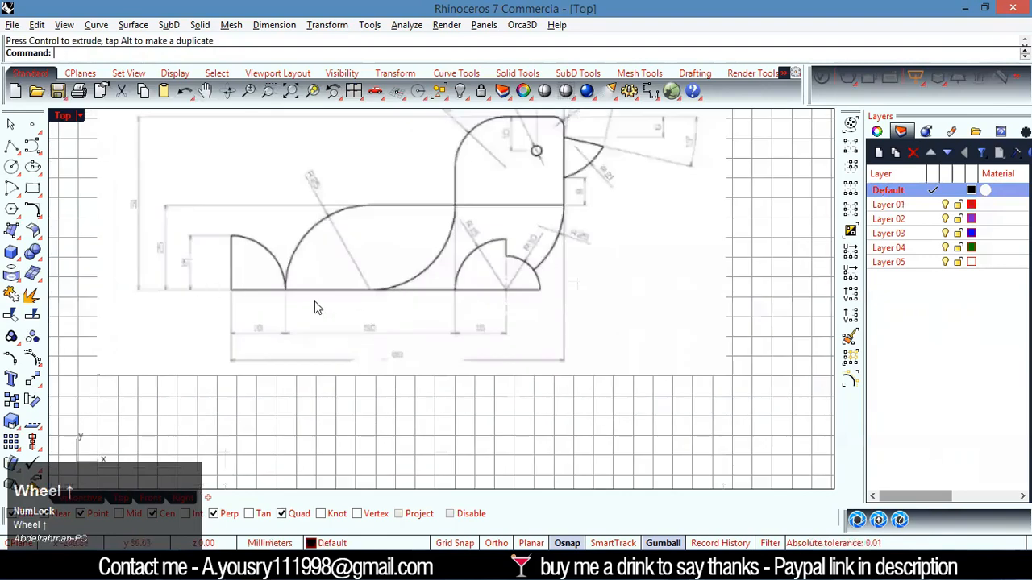
- Examine the duck reference drawing's overall outline and the height dimensions beside its tail
scroll(513, 299, down, 4)
right_drag(513, 299, 514, 336)
scroll(558, 242, up, 6)
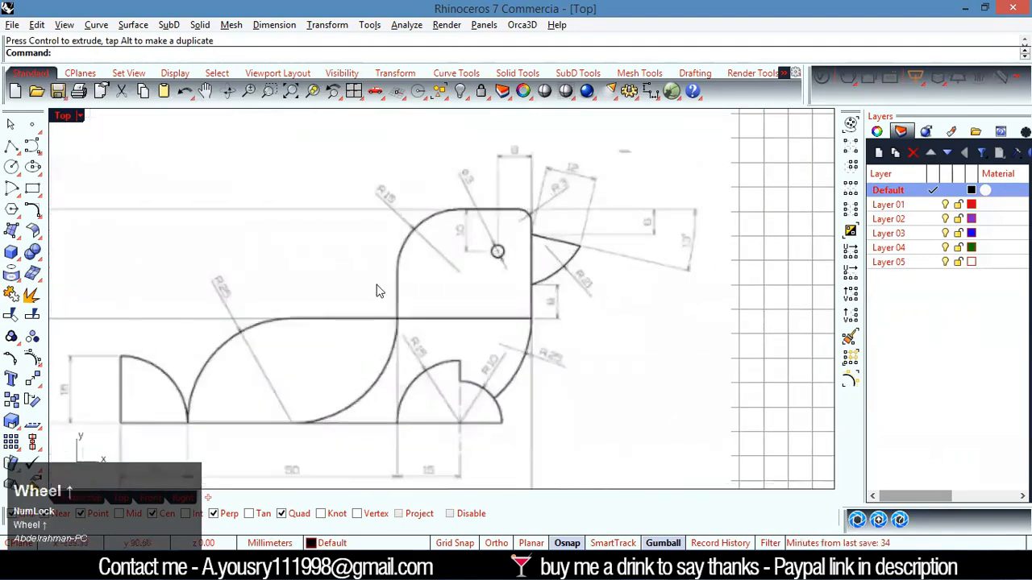
scroll(379, 290, down, 4)
scroll(193, 305, up, 4)
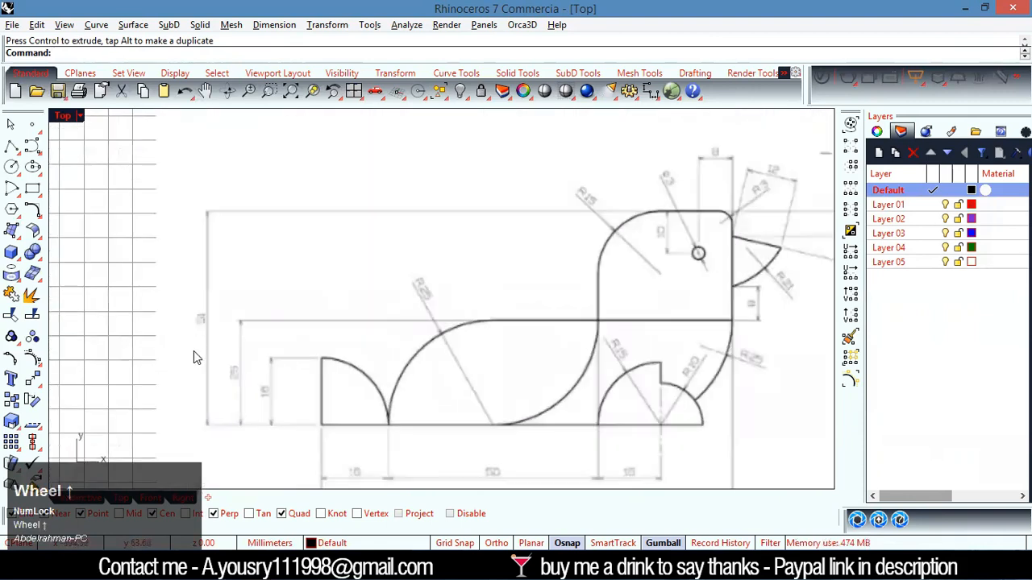
scroll(201, 322, up, 3)
scroll(211, 302, down, 2)
scroll(225, 395, down, 2)
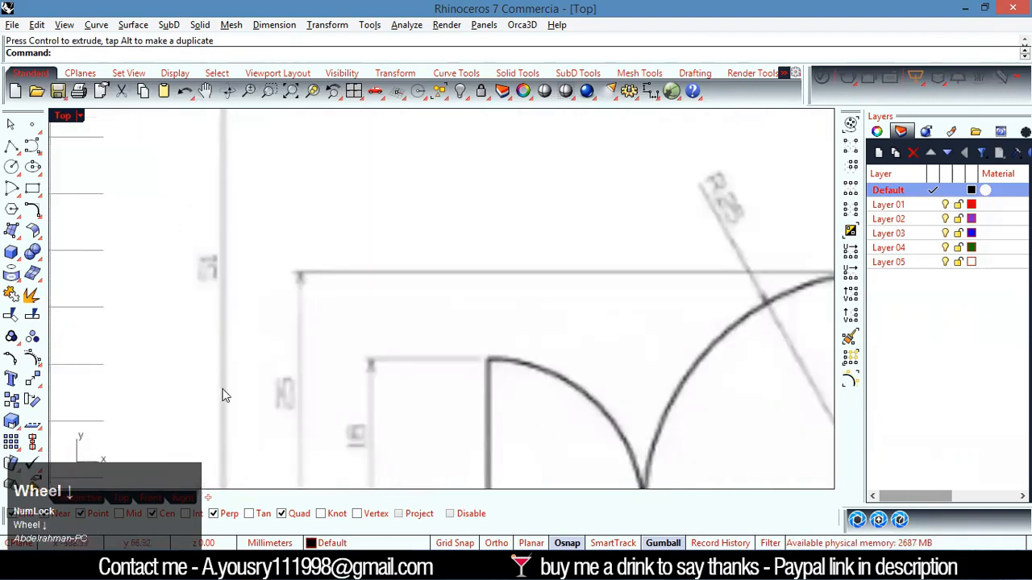
scroll(268, 409, up, 2)
scroll(232, 314, down, 2)
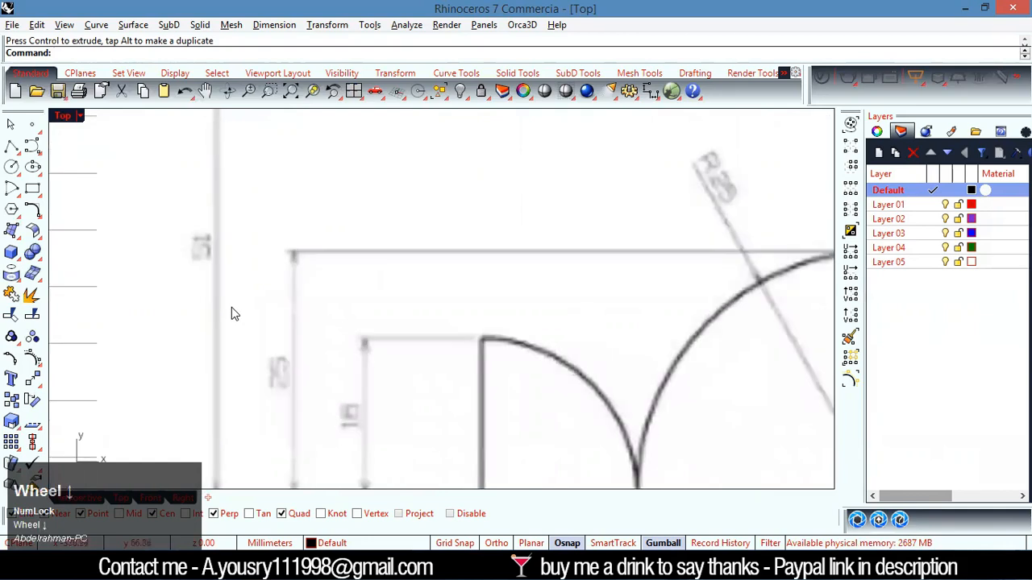
scroll(318, 362, down, 3)
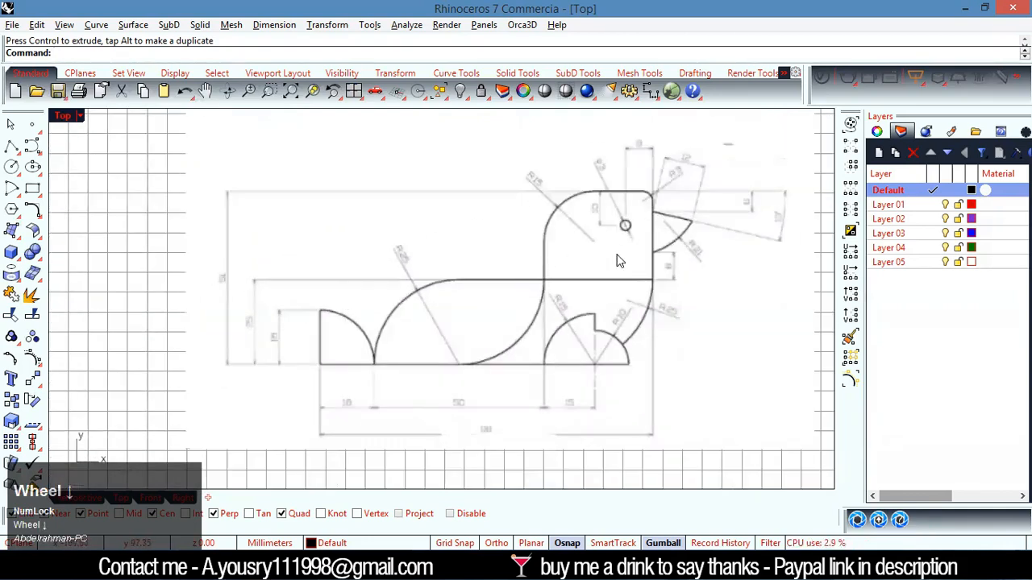
- Read the horizontal dimensions along the base of the duck reference drawing
scroll(555, 376, down, 1)
scroll(578, 417, up, 6)
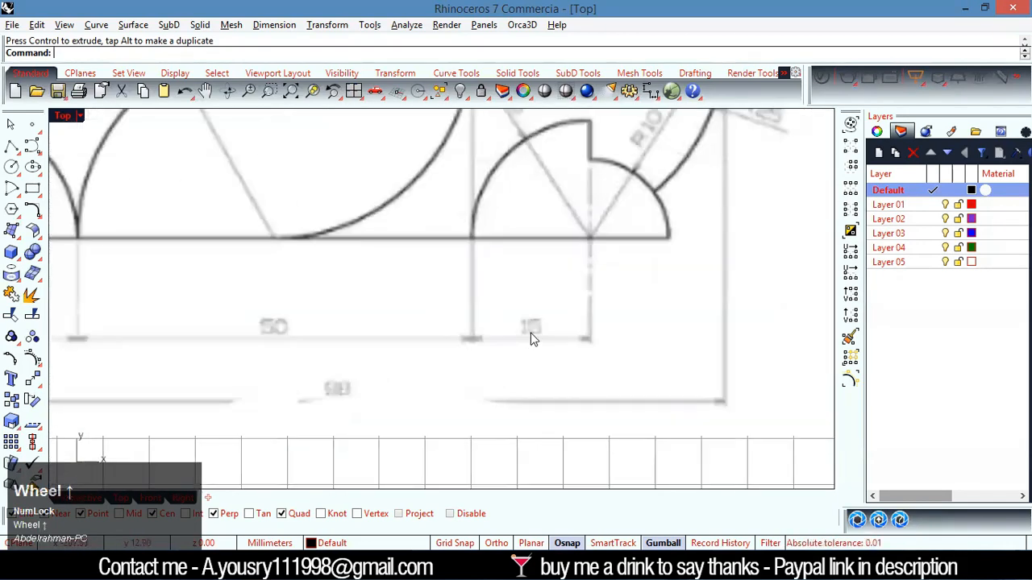
scroll(265, 350, up, 3)
scroll(378, 442, down, 2)
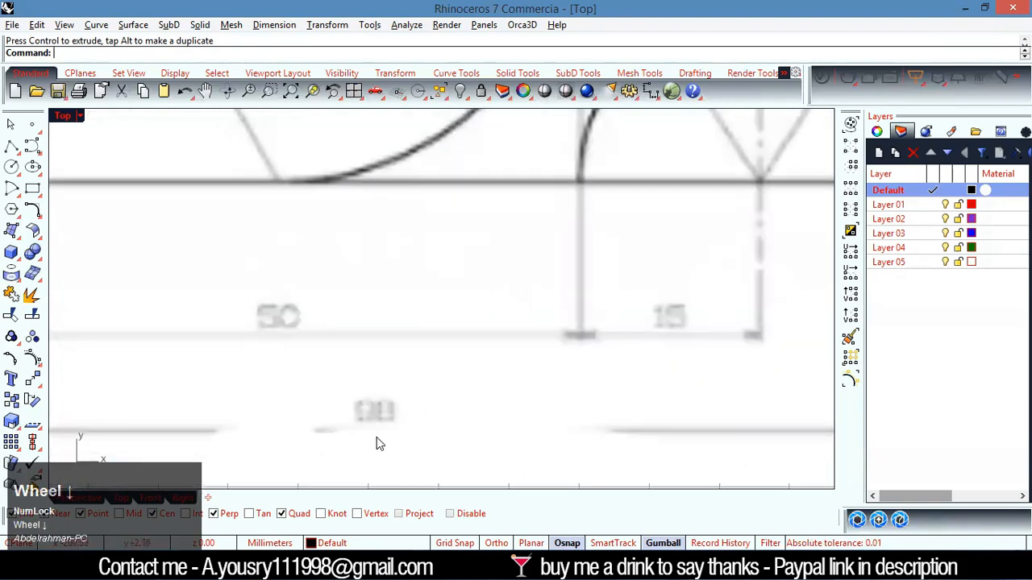
scroll(363, 391, down, 2)
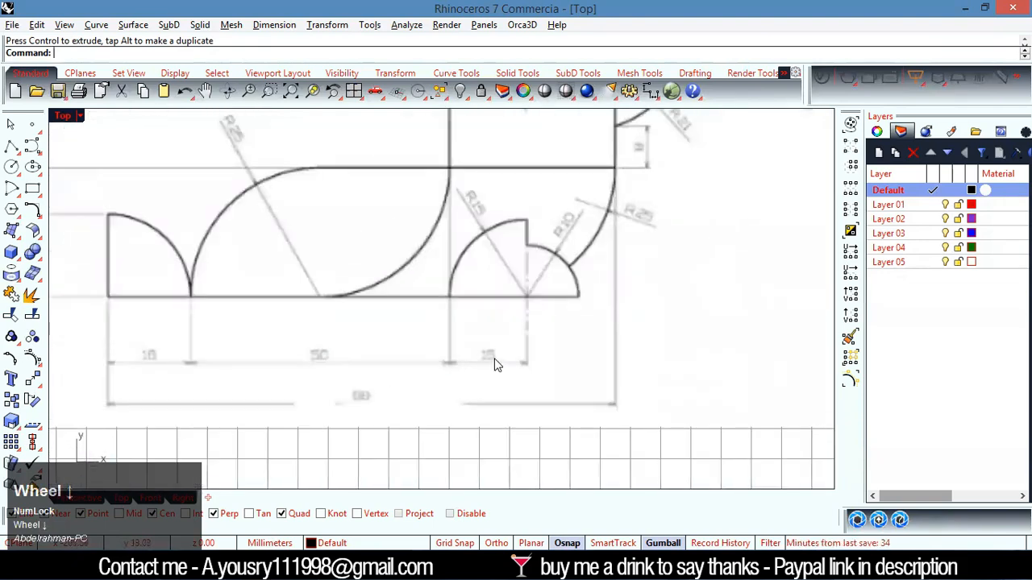
scroll(420, 315, down, 2)
scroll(483, 242, up, 1)
scroll(637, 161, down, 1)
scroll(577, 168, up, 3)
- Examine the head, eye and beak dimensions of the reference drawing, along with its overall width
scroll(407, 228, down, 1)
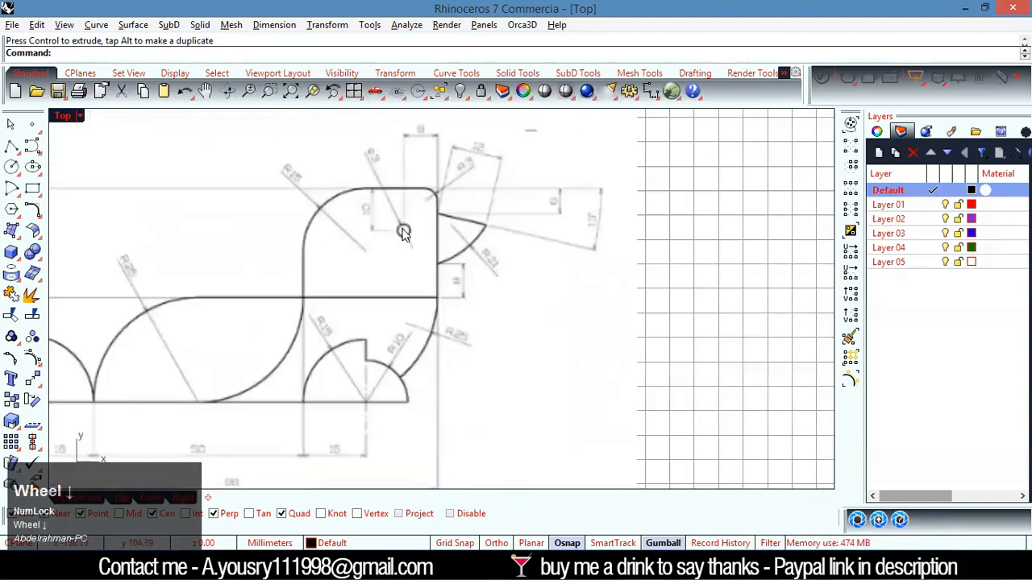
scroll(440, 222, down, 2)
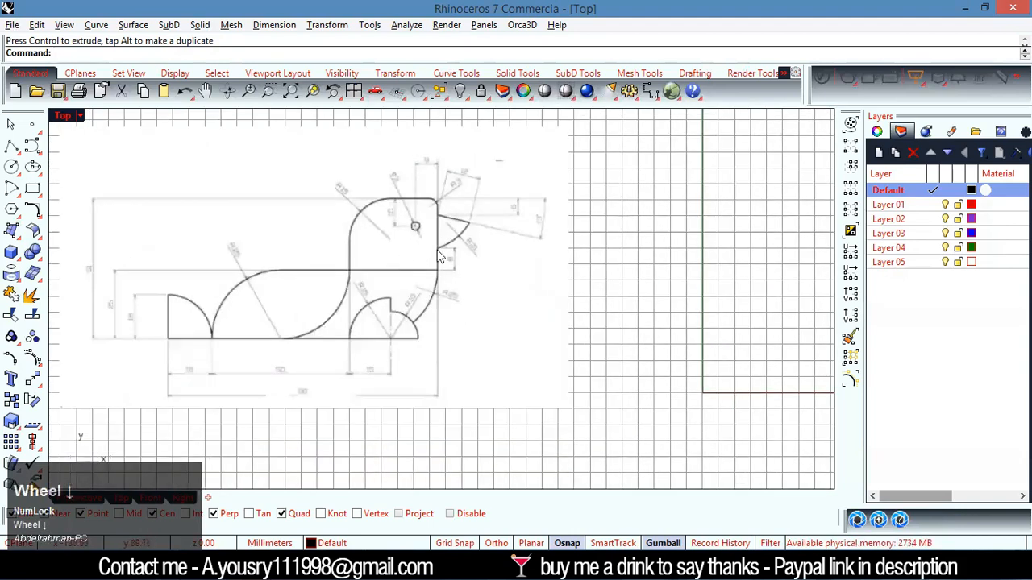
scroll(367, 234, up, 3)
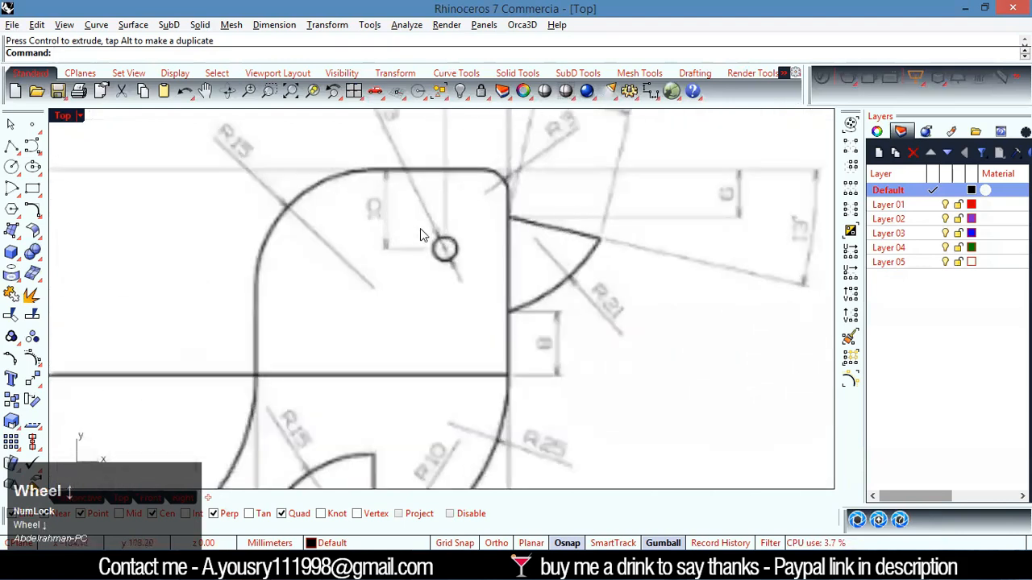
scroll(452, 230, down, 1)
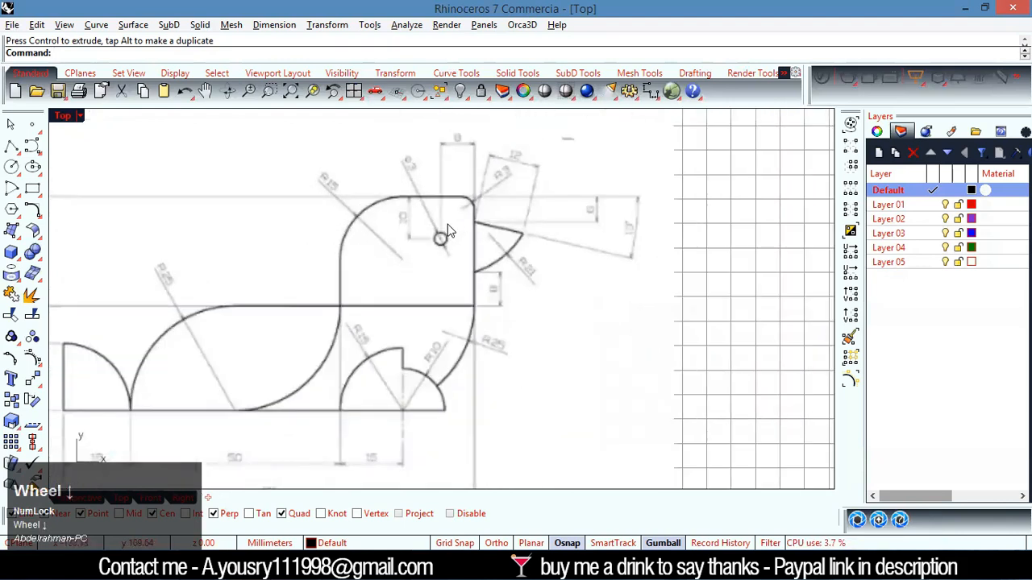
scroll(465, 446, down, 3)
scroll(360, 449, up, 3)
scroll(360, 449, up, 2)
scroll(424, 390, down, 2)
scroll(303, 410, up, 3)
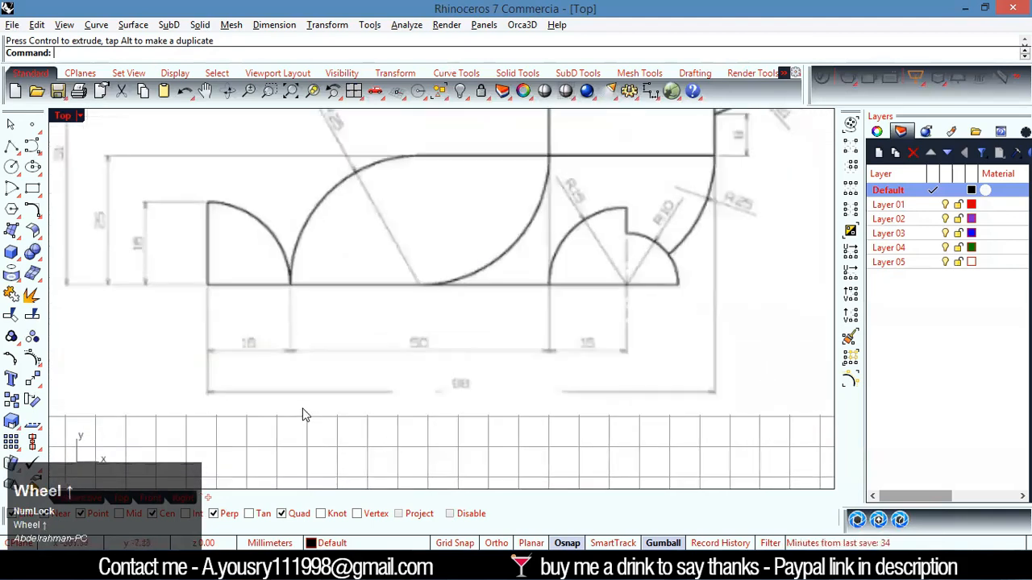
scroll(282, 398, up, 2)
scroll(206, 250, down, 2)
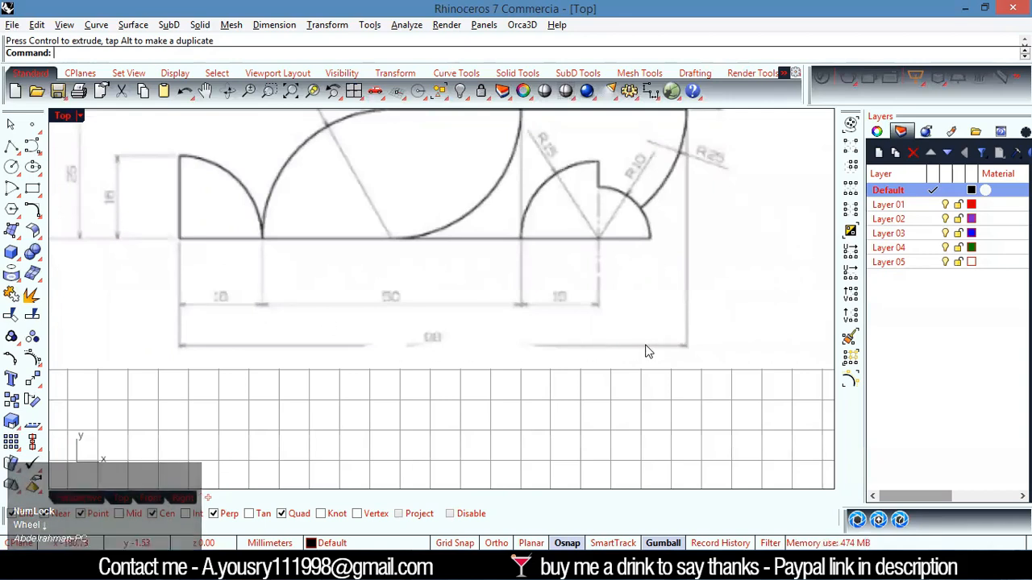
scroll(334, 350, down, 3)
scroll(588, 353, up, 1)
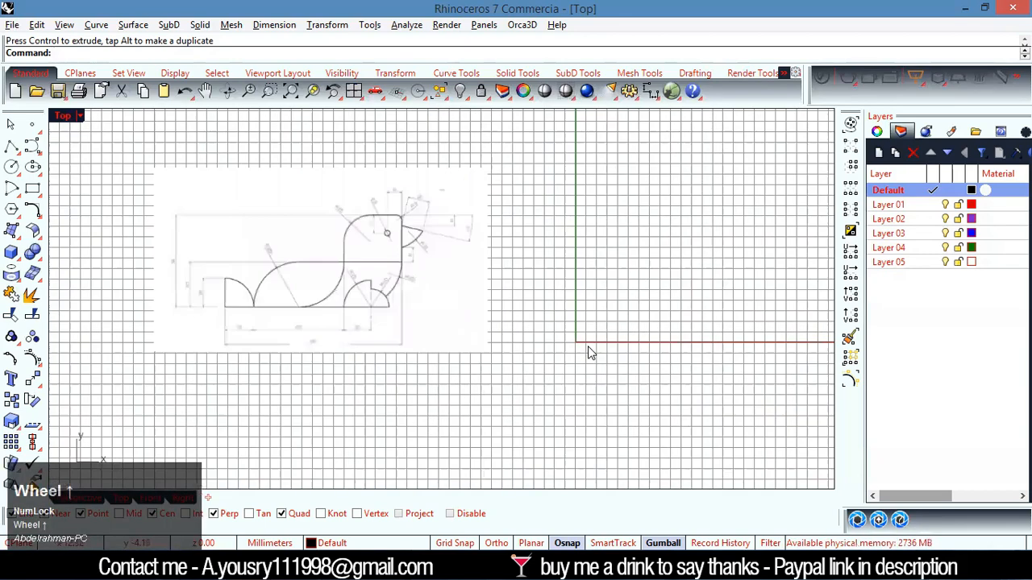
- Draw a 98 mm horizontal base line from the origin along the positive X axis
text(li)
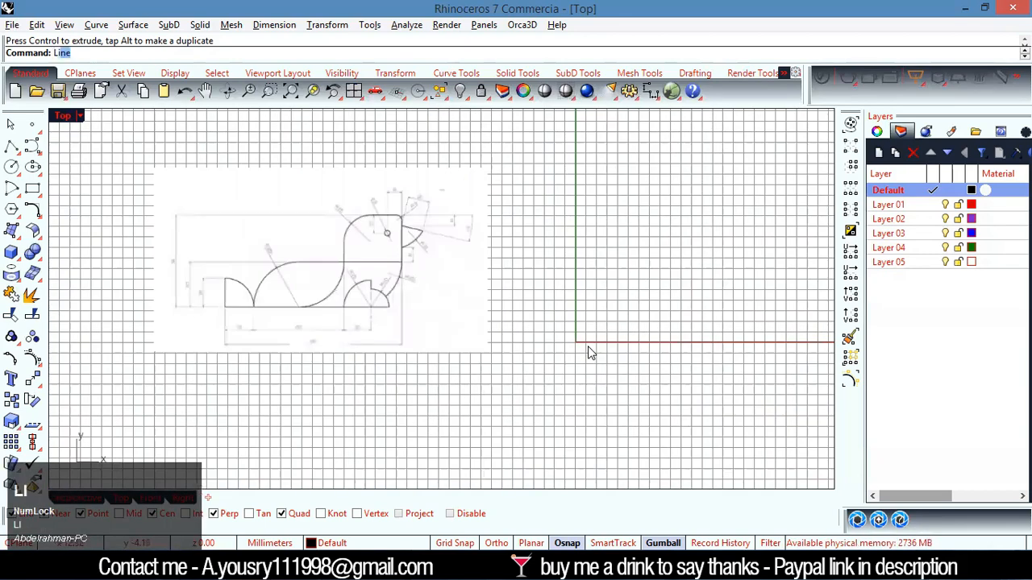
key(Return)
text(0)
key(Return)
scroll(583, 433, down, 2)
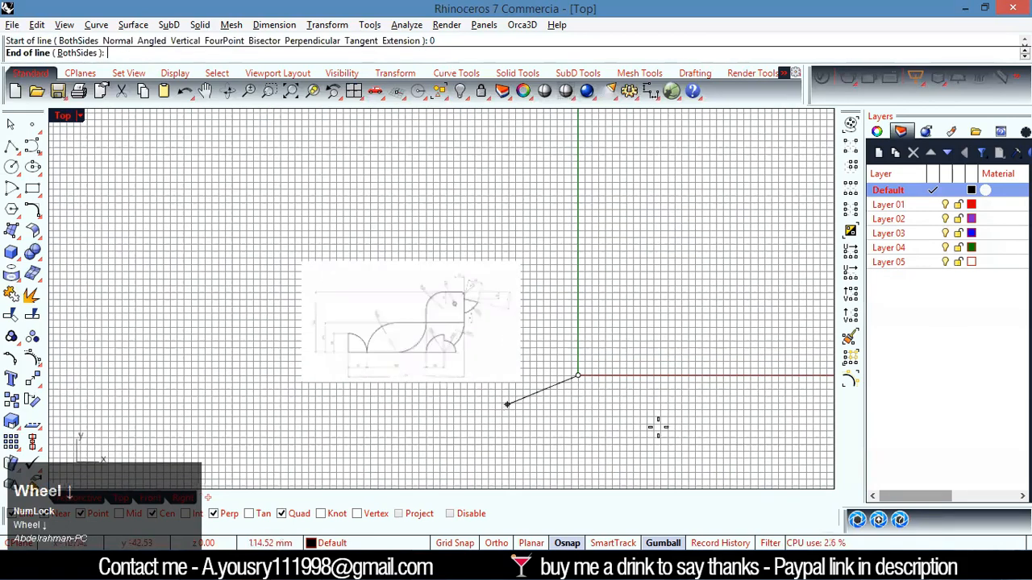
scroll(691, 396, down, 2)
scroll(698, 387, up, 1)
text(9)
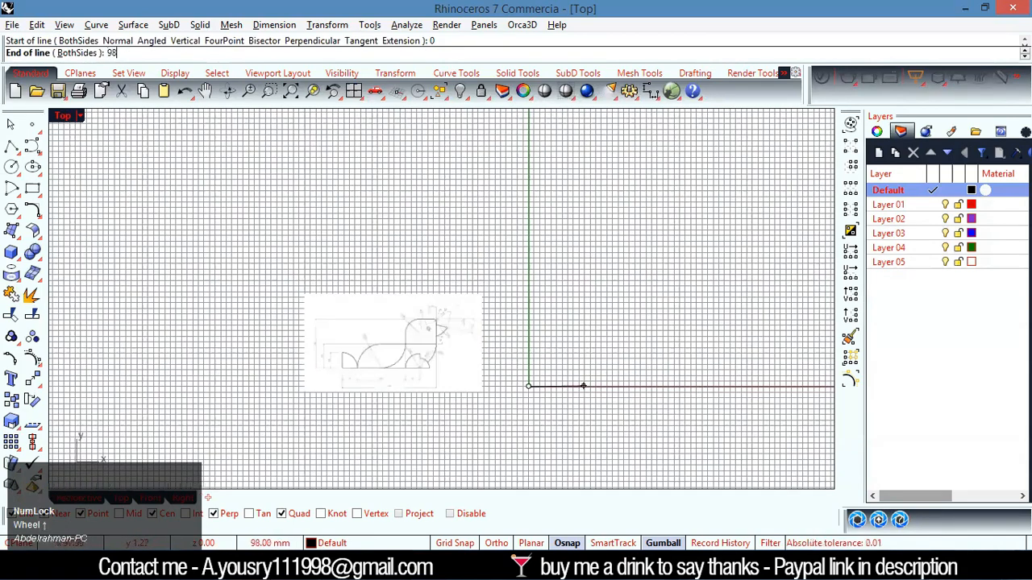
text(8)
key(Return)
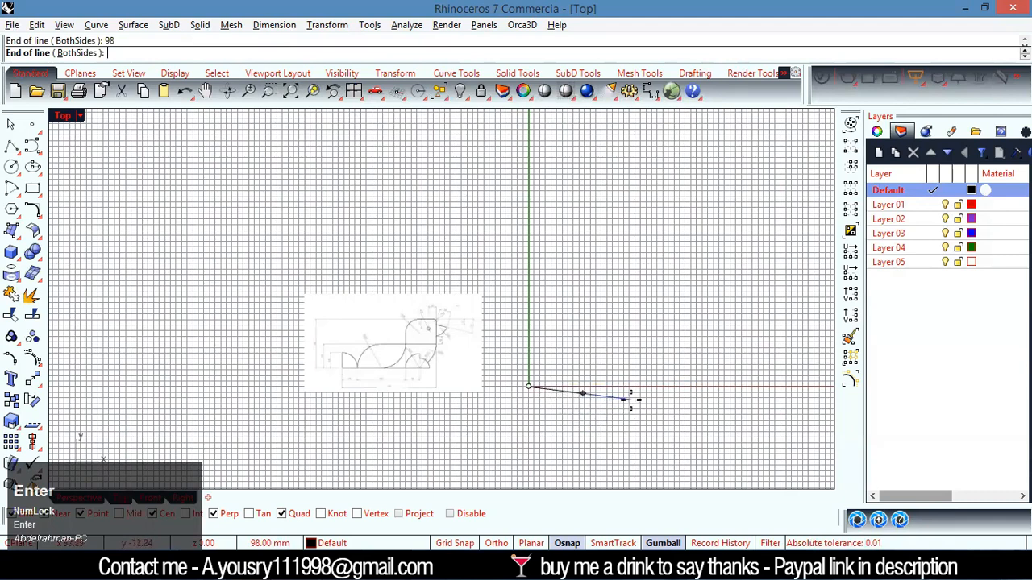
key(shift)
click(647, 391)
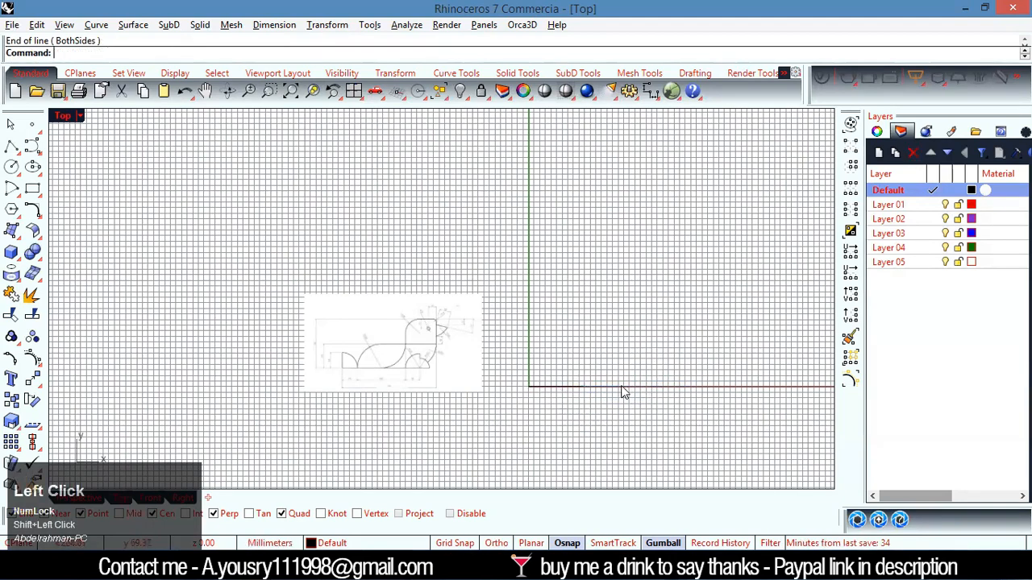
scroll(581, 387, up, 3)
click(650, 349)
click(547, 401)
click(655, 349)
click(513, 395)
- Inspect the height and width dimensions of the quarter-round tail in the reference drawing
scroll(97, 300, up, 4)
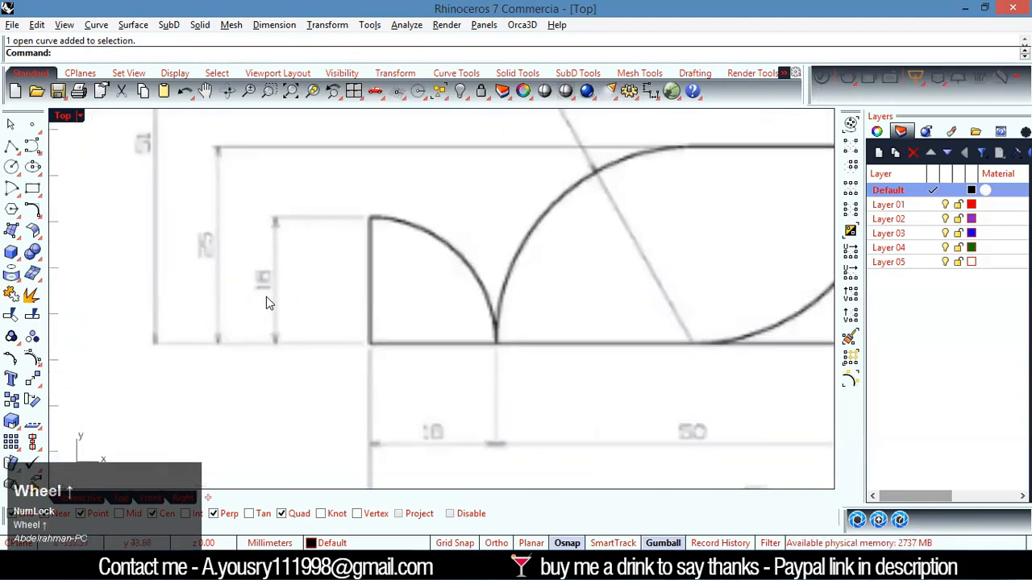
scroll(269, 294, up, 3)
scroll(242, 258, down, 3)
scroll(238, 274, up, 3)
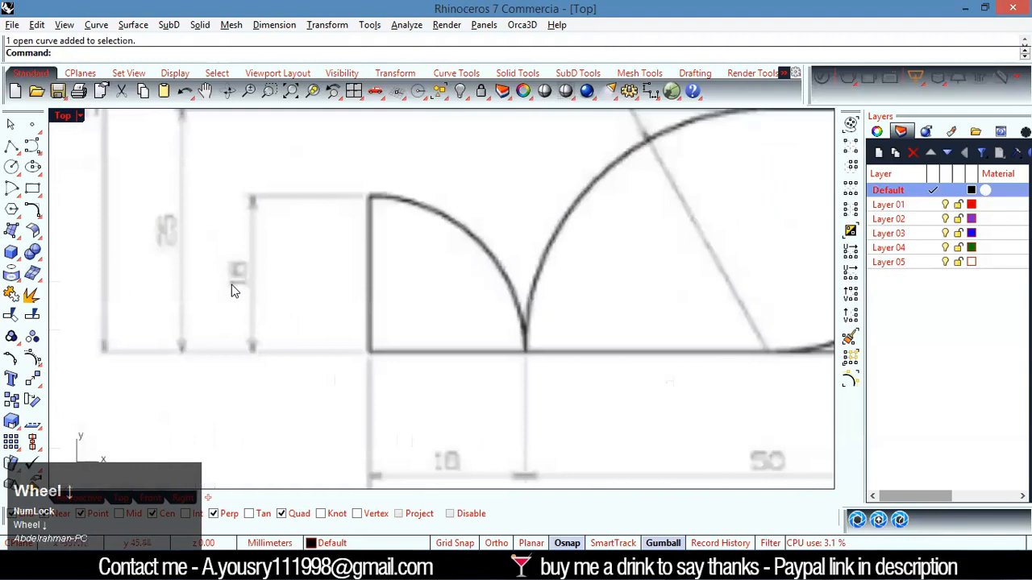
scroll(226, 294, down, 3)
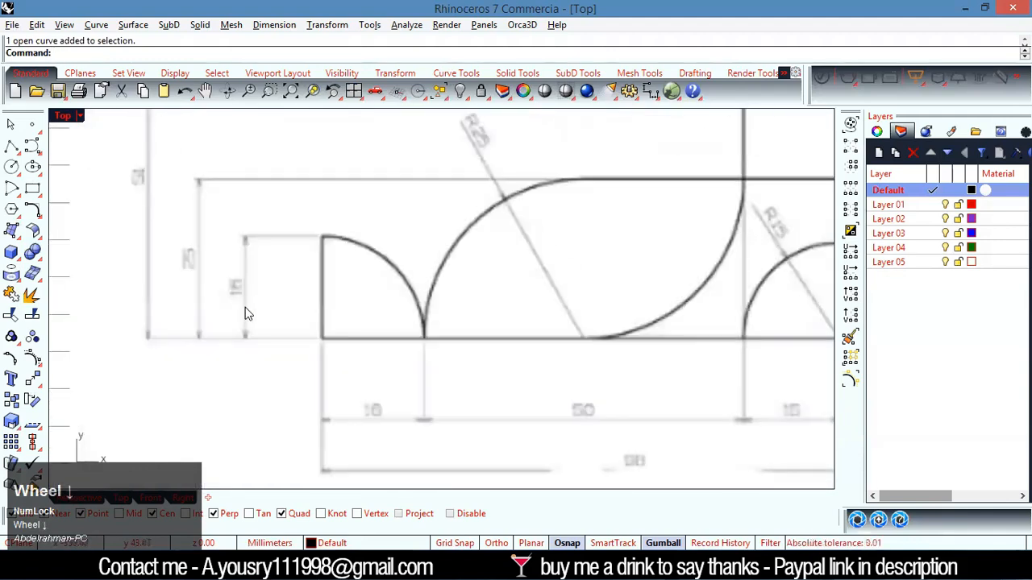
scroll(375, 415, up, 3)
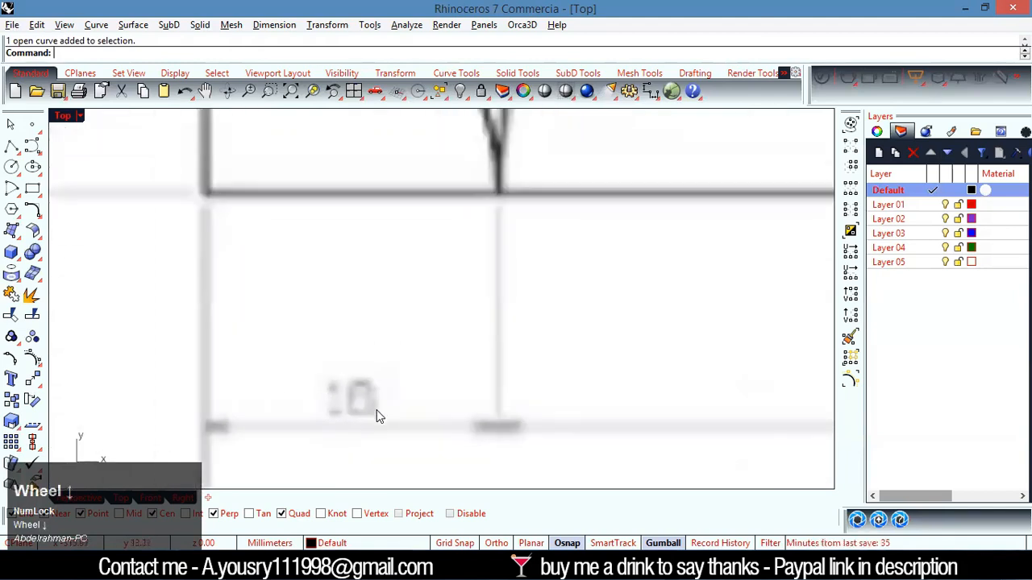
scroll(379, 416, down, 3)
scroll(378, 416, down, 4)
- Inspect the dimensions around the duck's head and beak to compare the blurred digits
scroll(645, 202, up, 5)
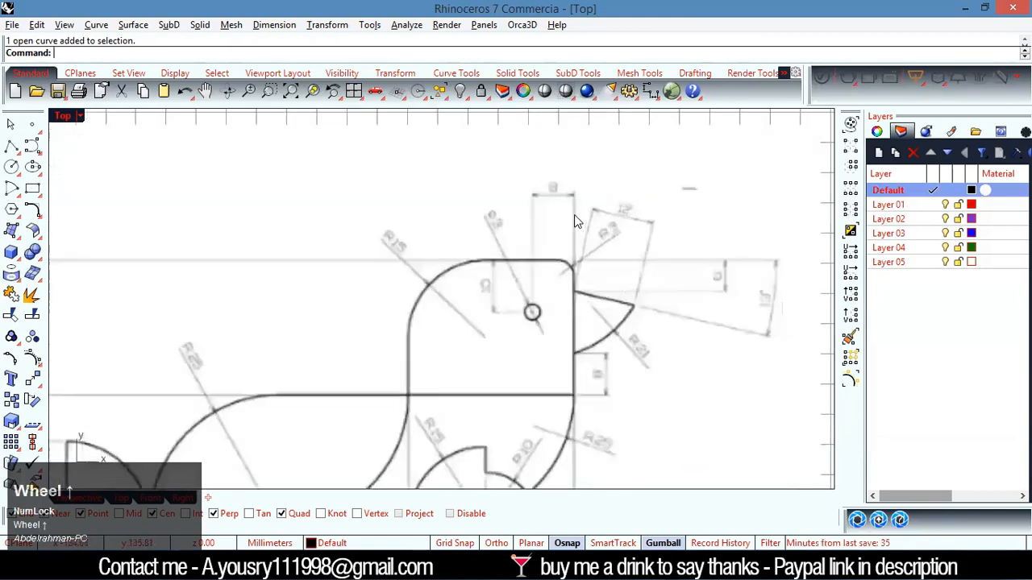
scroll(510, 200, up, 2)
scroll(510, 200, down, 3)
scroll(589, 373, up, 3)
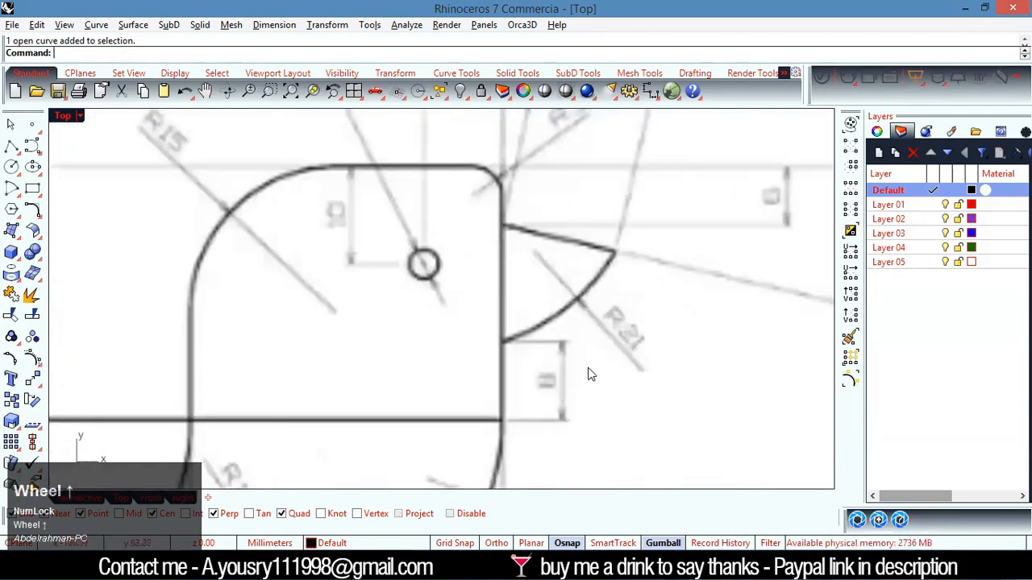
scroll(541, 400, up, 1)
scroll(539, 398, down, 6)
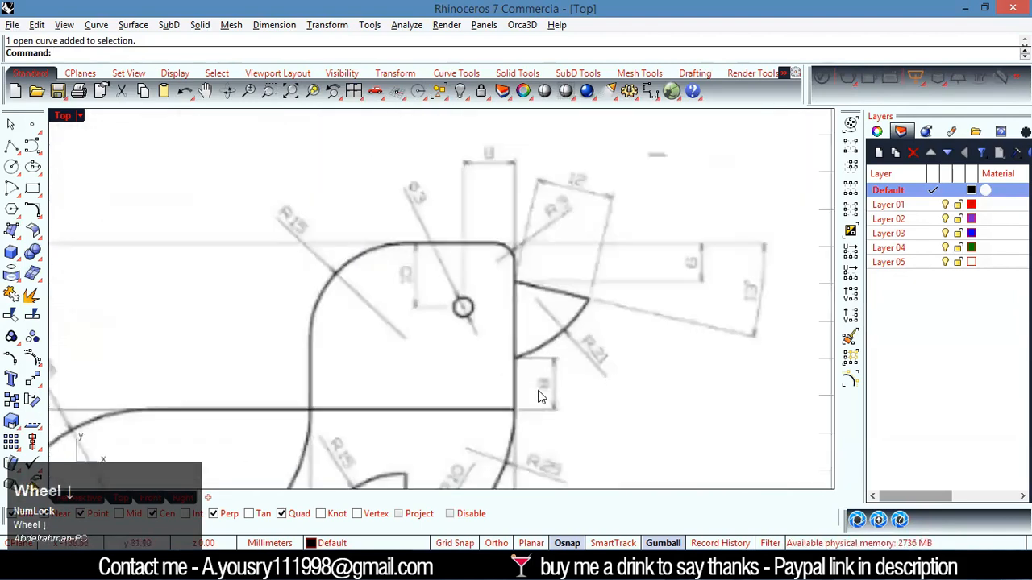
scroll(367, 480, up, 1)
scroll(324, 460, down, 5)
- Draw the tail's 16 mm vertical line straight up from the base line's start at the origin
scroll(324, 458, up, 7)
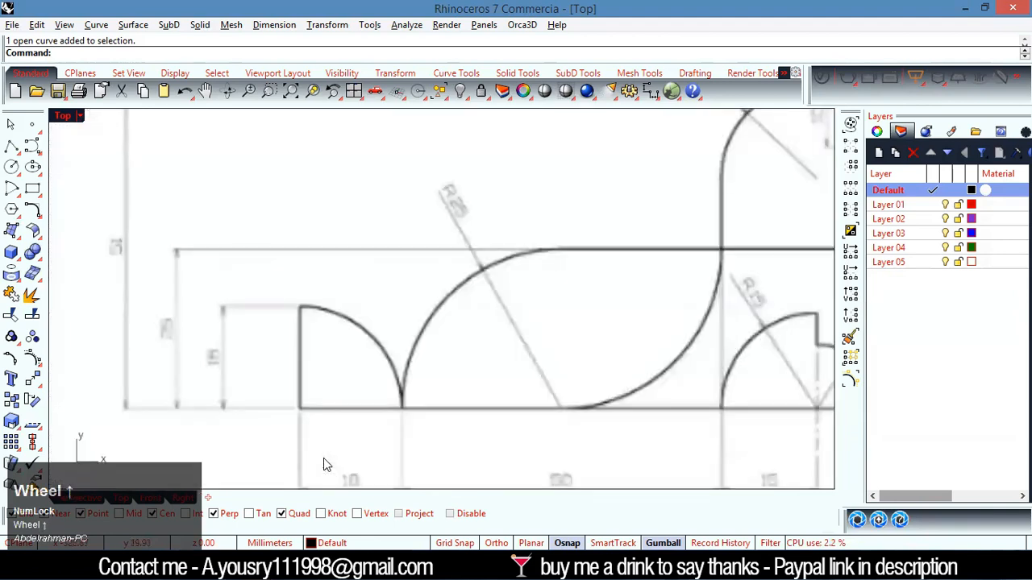
scroll(352, 451, up, 6)
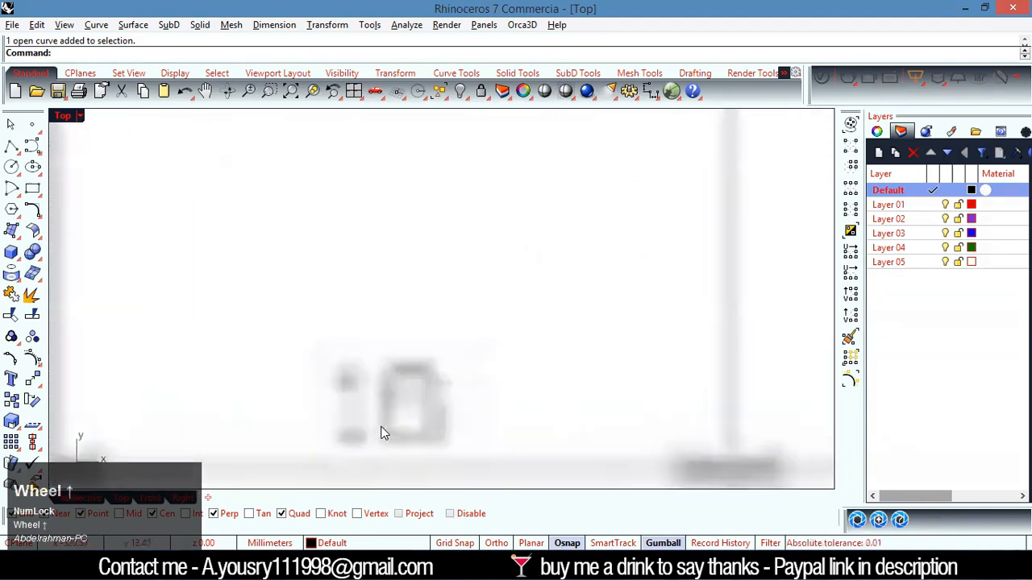
scroll(383, 430, down, 3)
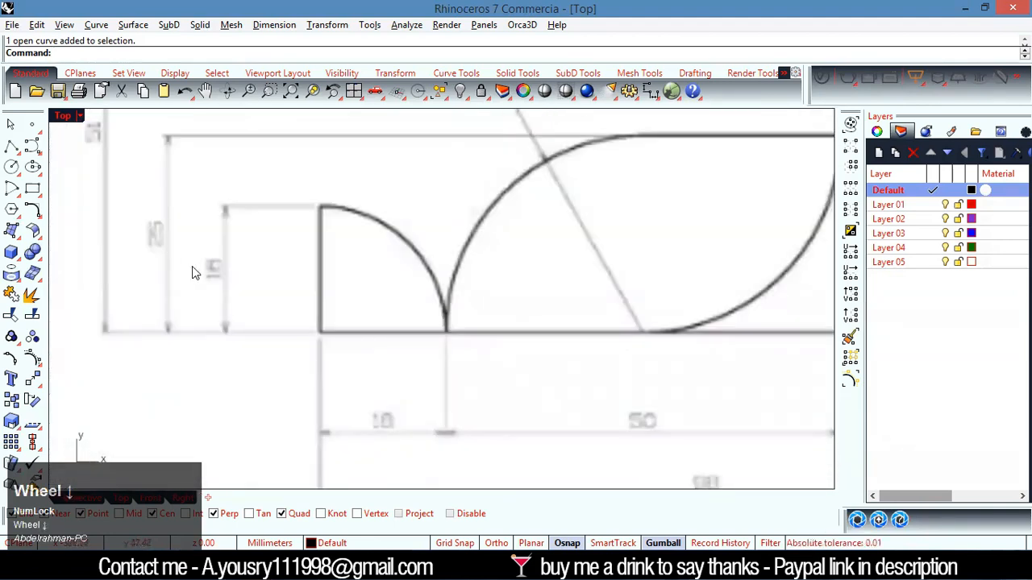
scroll(192, 273, down, 6)
scroll(298, 284, up, 3)
scroll(506, 301, down, 3)
scroll(506, 301, up, 4)
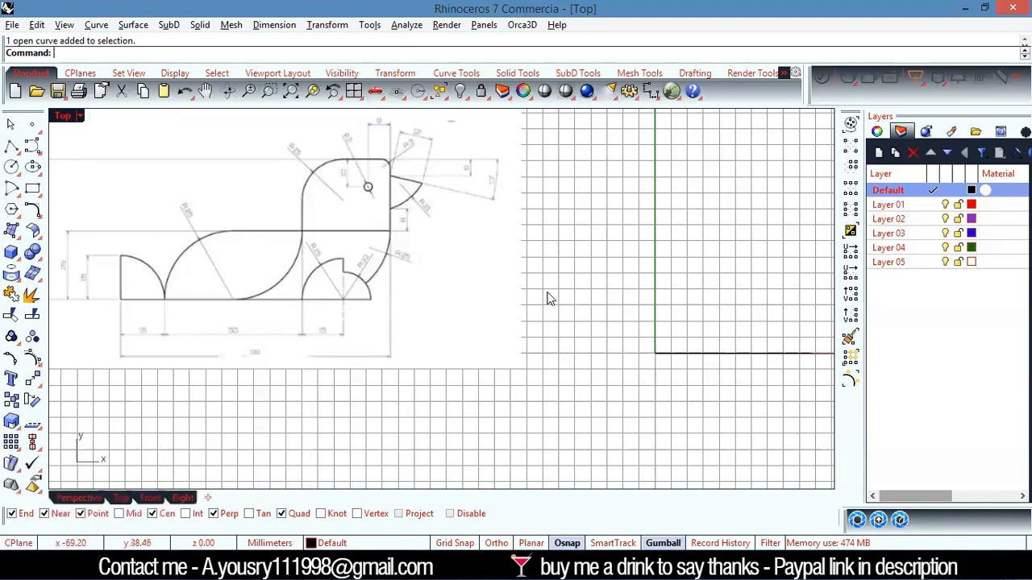
right_click(599, 302)
click(654, 352)
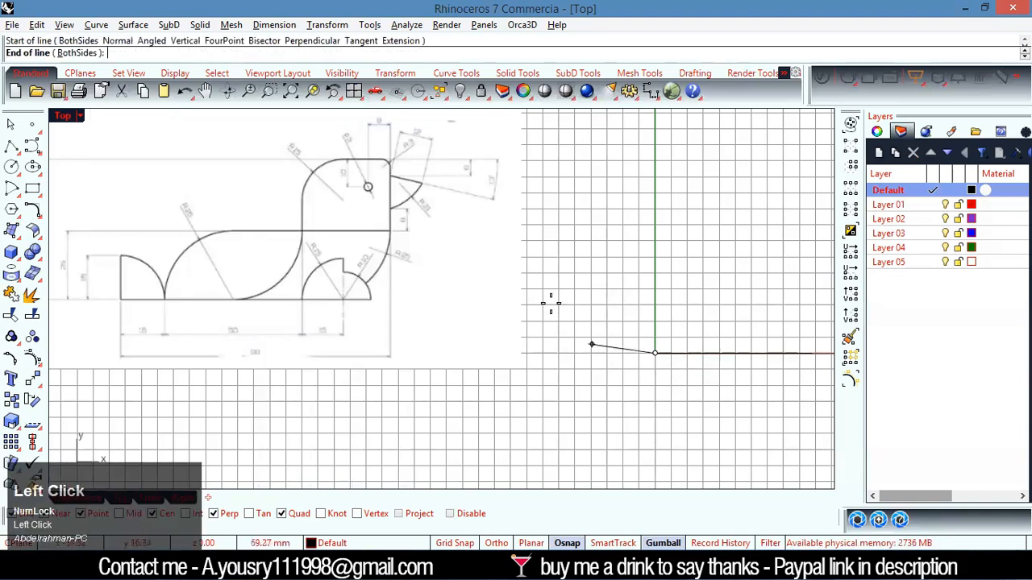
text(16)
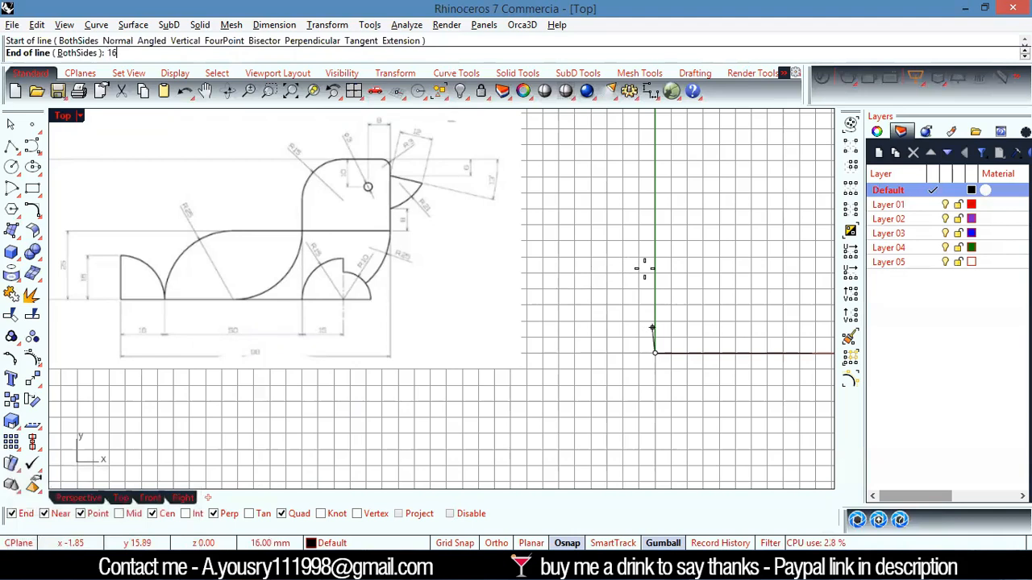
shift+click(645, 269)
click(654, 345)
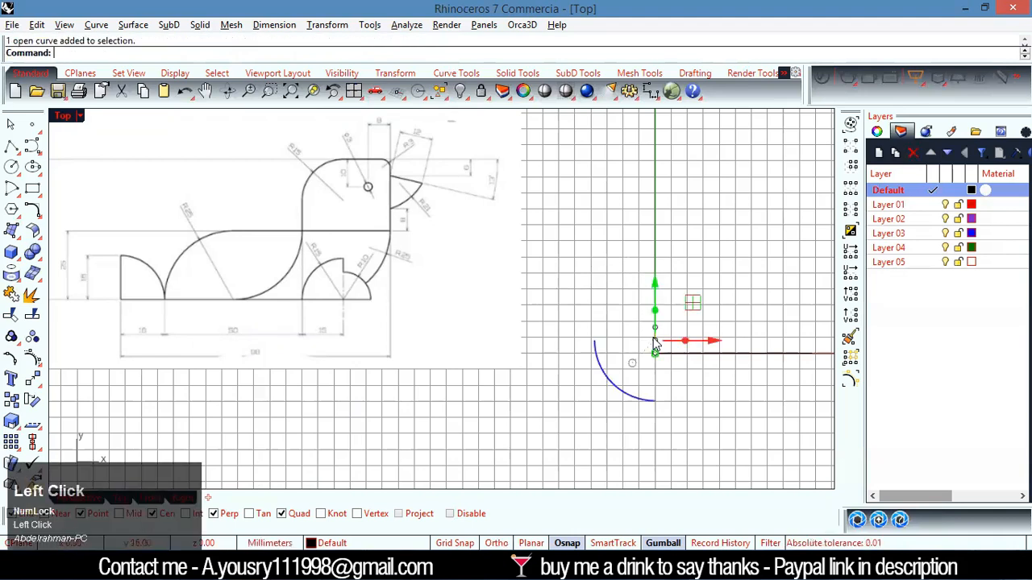
click(548, 419)
scroll(569, 373, down, 4)
scroll(714, 405, up, 6)
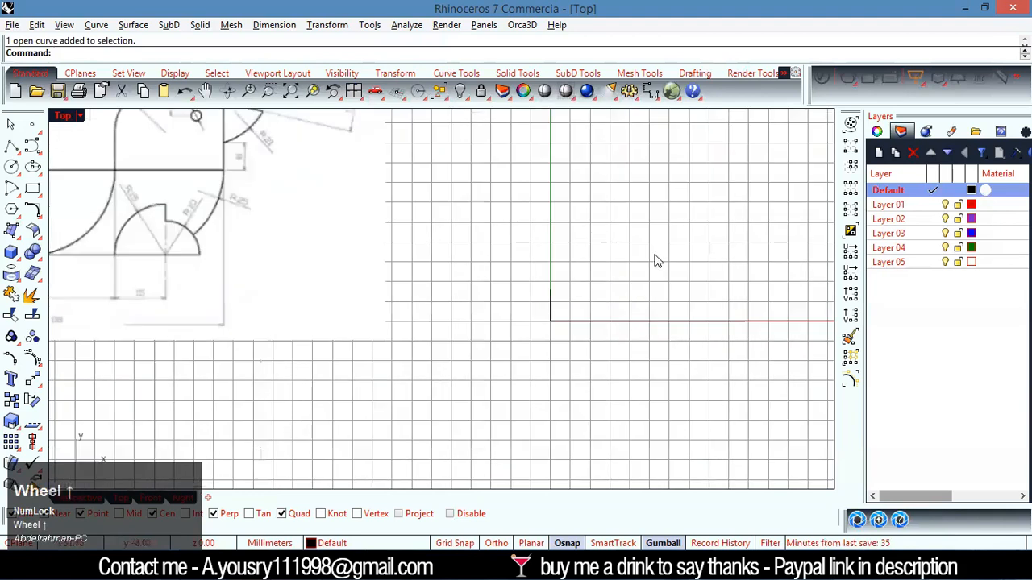
- Move the base line and the tail's vertical line to Layer 01 and make that layer current
drag(490, 284, 758, 333)
right_click(915, 208)
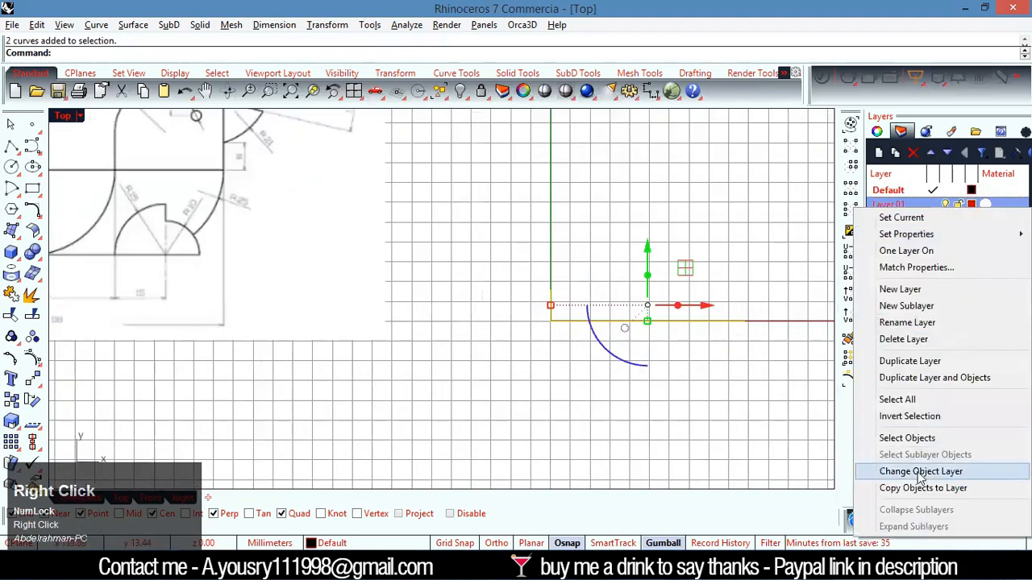
click(921, 471)
click(929, 206)
click(529, 373)
scroll(591, 315, down, 3)
drag(615, 284, 483, 359)
click(457, 394)
- Move the reference image horizontally toward the Y axis so it sits closer to the redrawn lines
scroll(485, 377, down, 8)
click(541, 370)
scroll(475, 349, up, 2)
scroll(511, 354, down, 3)
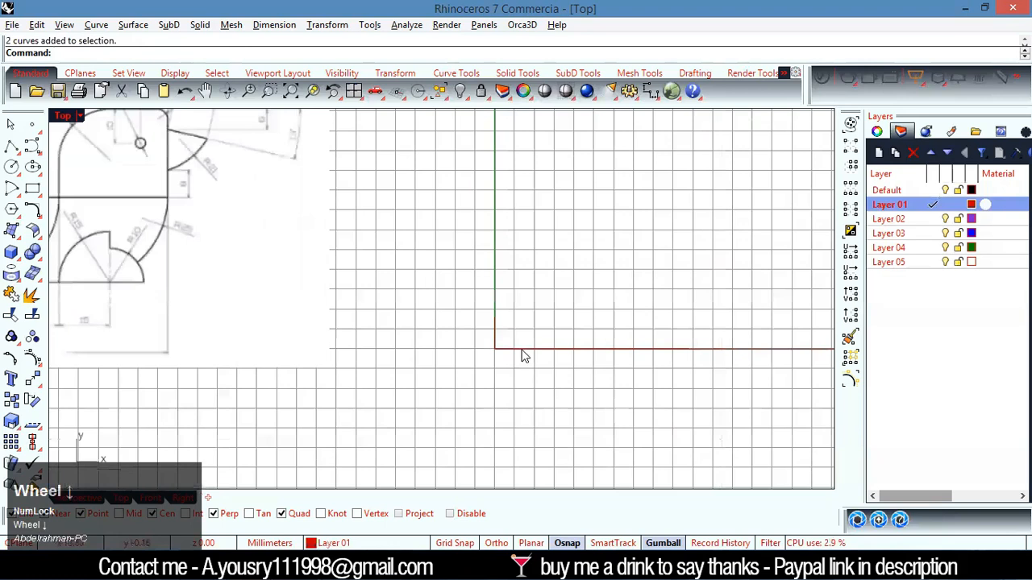
click(355, 285)
drag(227, 251, 304, 245)
click(357, 256)
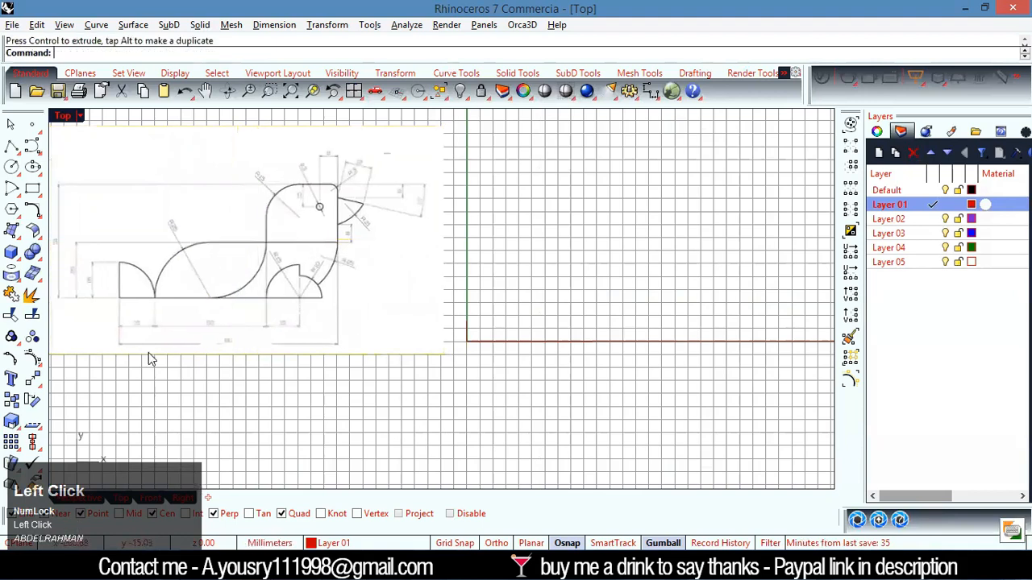
- Draw a 16 mm radius circle centred on the origin, reaching the upper end of the tail's vertical line
scroll(178, 288, up, 5)
scroll(178, 288, up, 2)
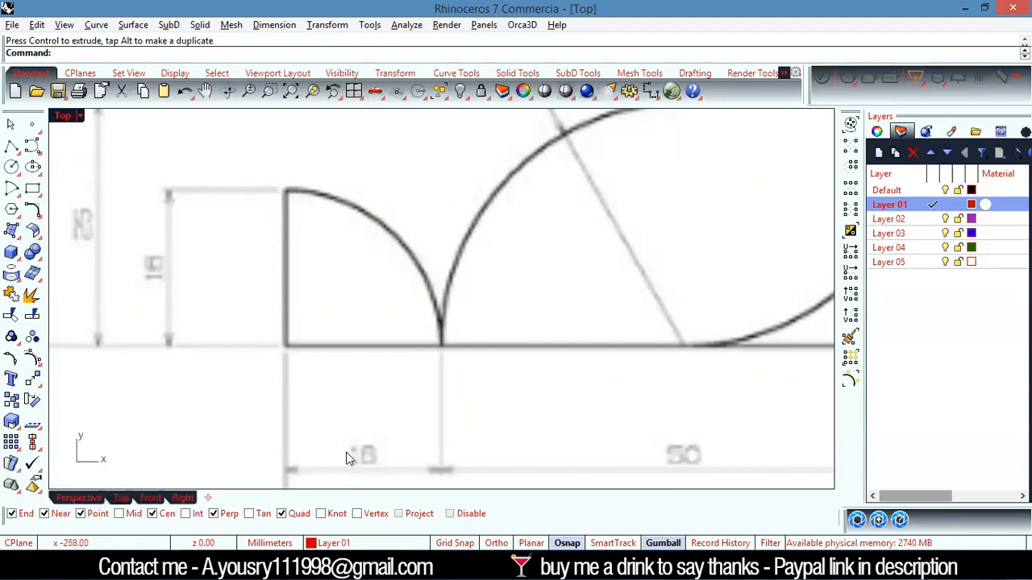
scroll(300, 331, down, 6)
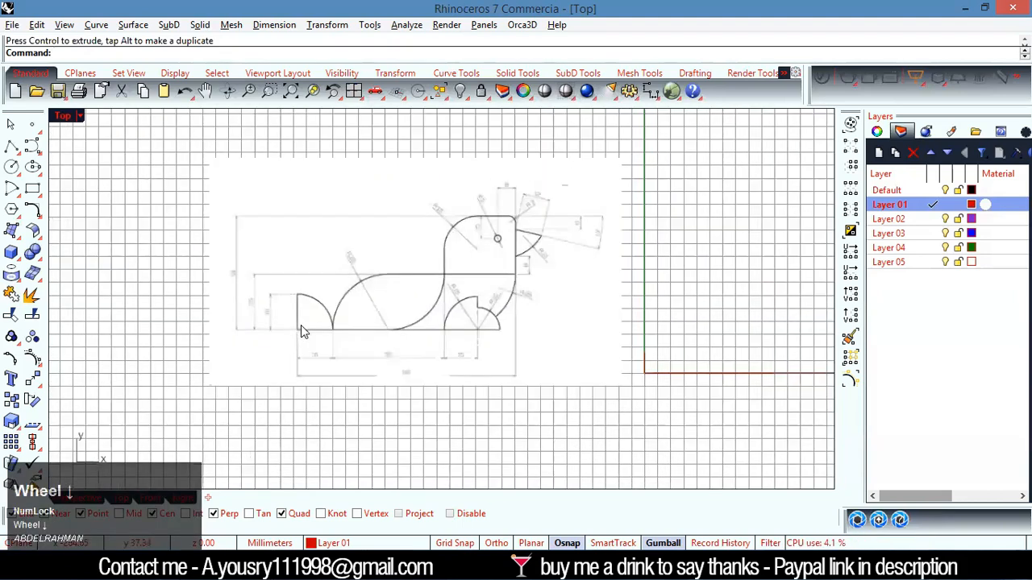
scroll(700, 410, down, 2)
scroll(700, 409, up, 8)
scroll(631, 361, down, 6)
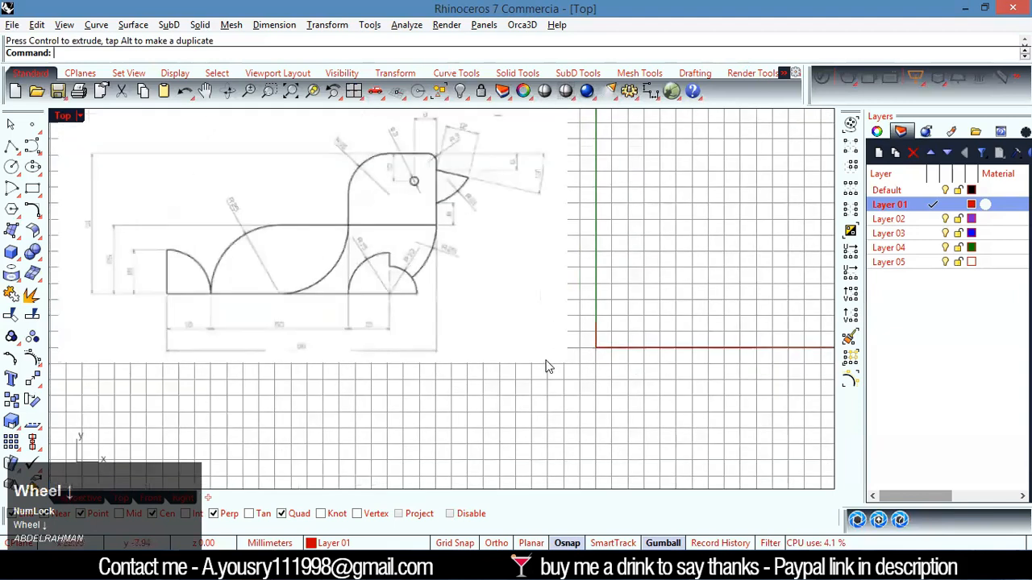
scroll(611, 343, up, 5)
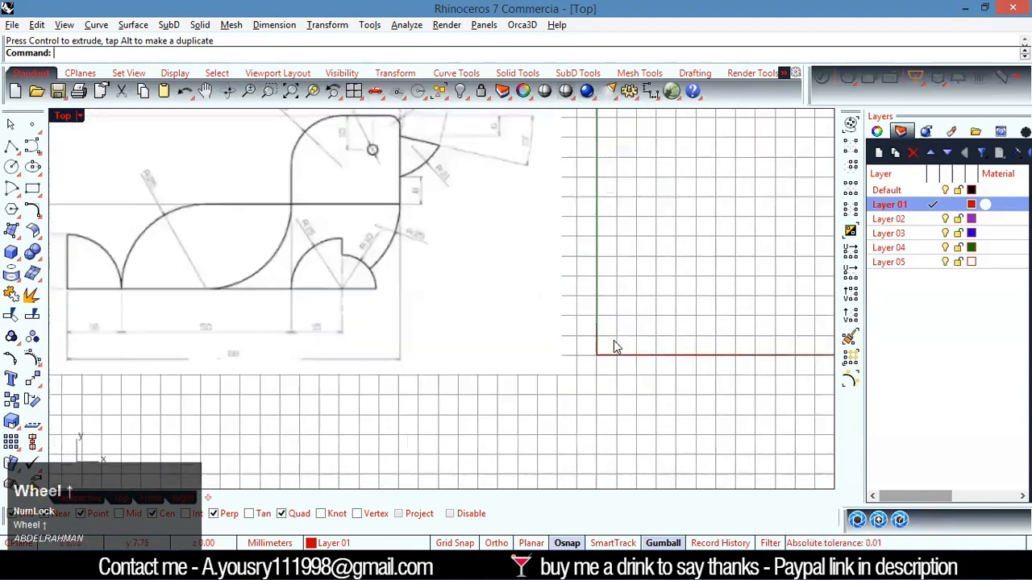
text(C)
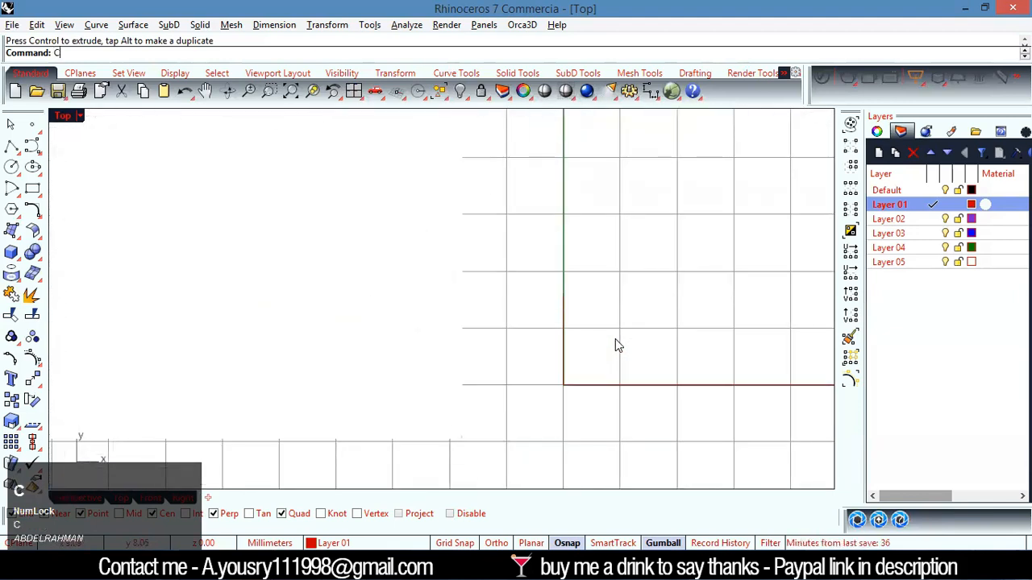
text(ircle)
key(Return)
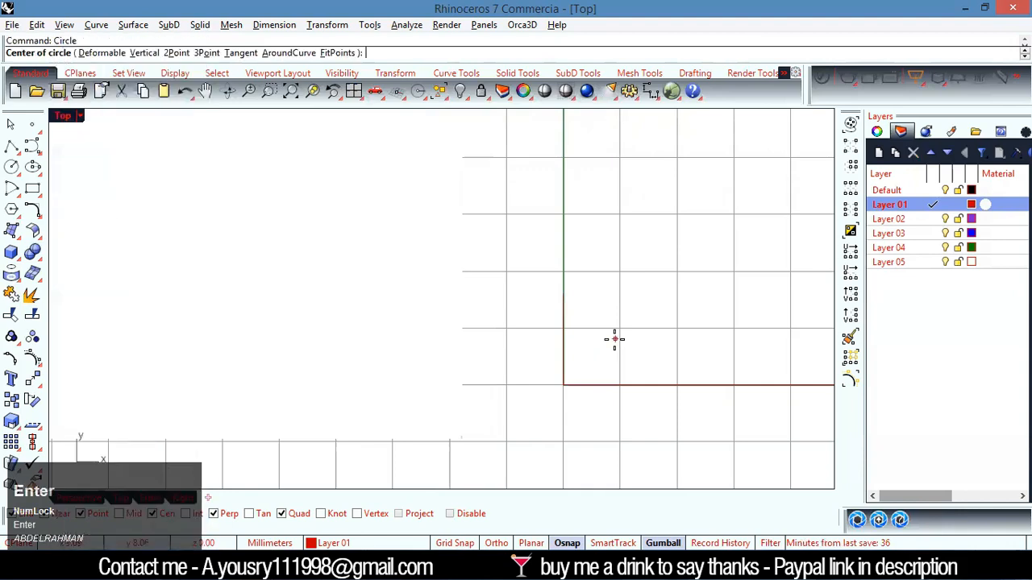
click(563, 385)
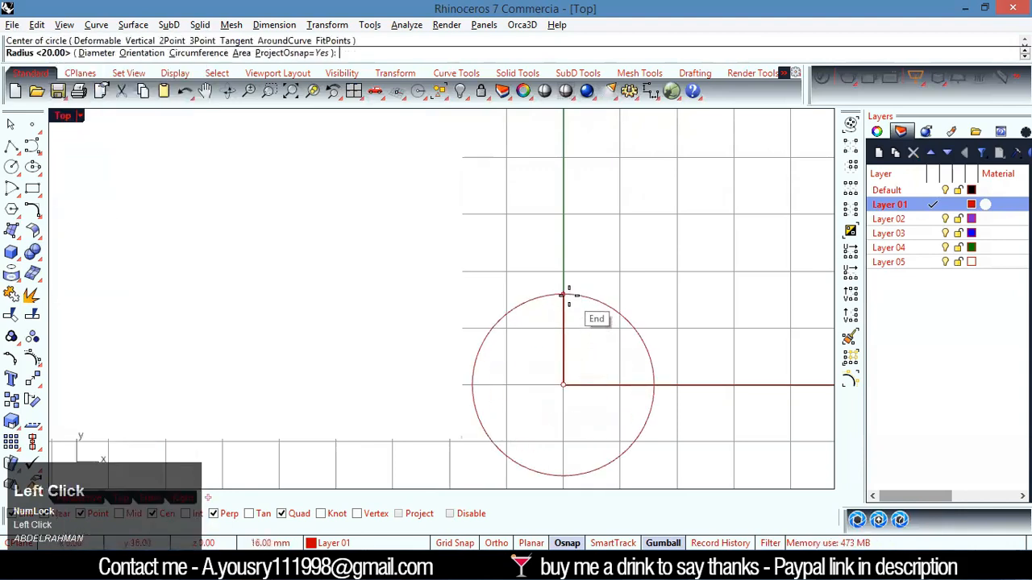
click(570, 296)
- Trim the circle with the vertical and base lines, keeping only the upper-right quarter arc of the tail
scroll(443, 317, down, 4)
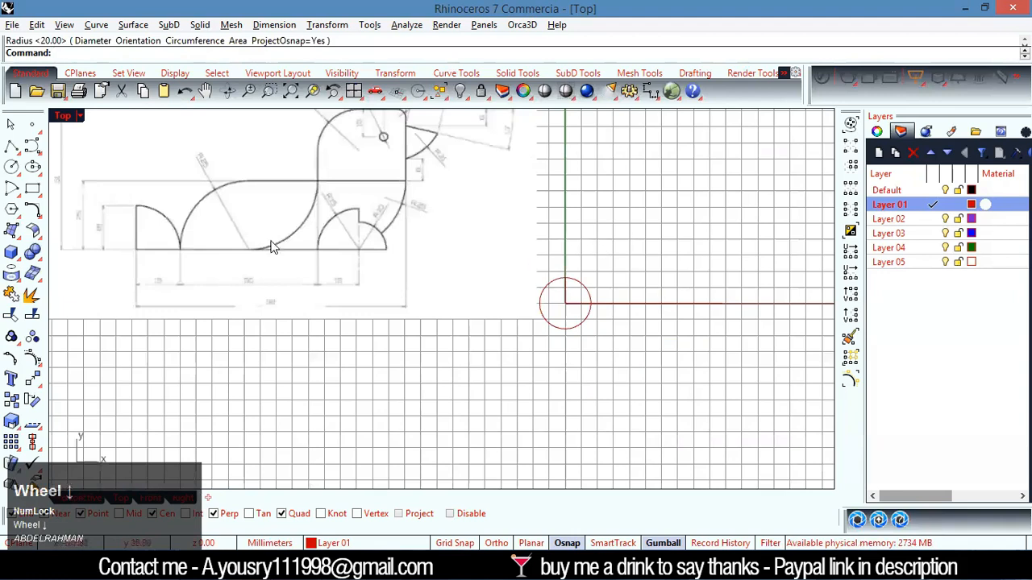
scroll(556, 303, up, 3)
drag(669, 246, 553, 328)
text(trim)
key(Return)
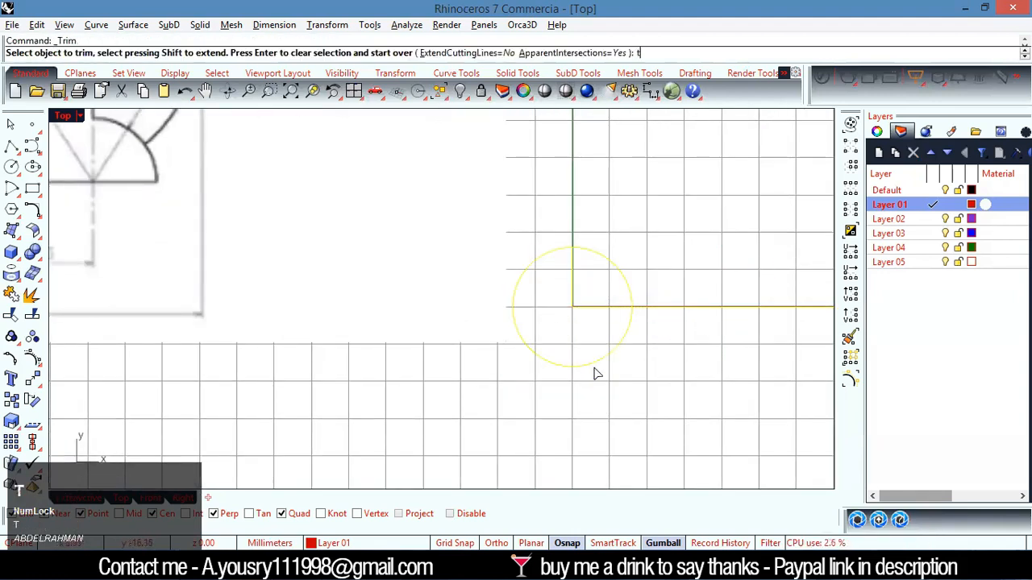
click(596, 364)
key(Return)
scroll(618, 312, down, 4)
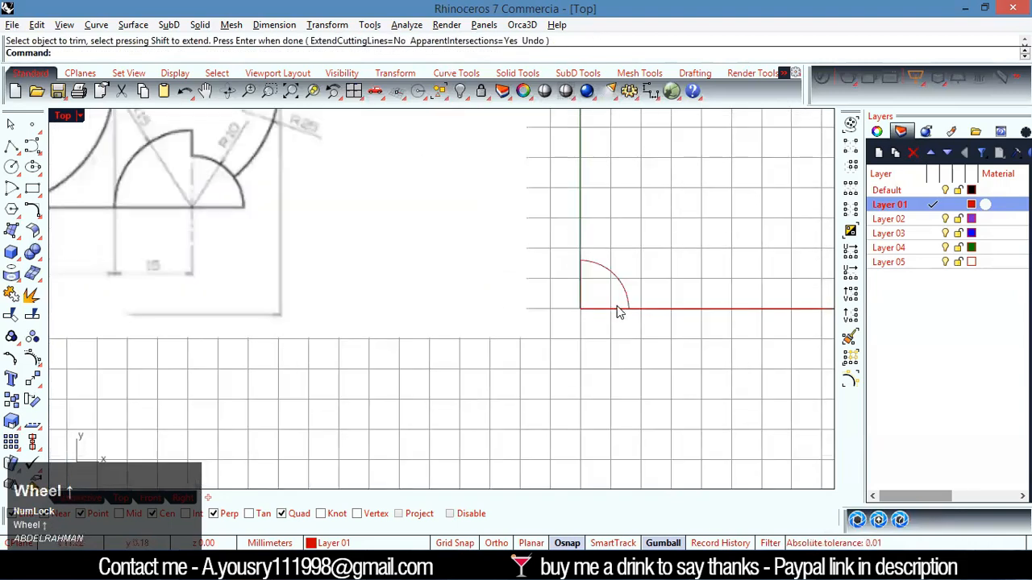
- Examine the length, height and radius dimensions of the duck's body in the reference drawing
scroll(208, 246, up, 5)
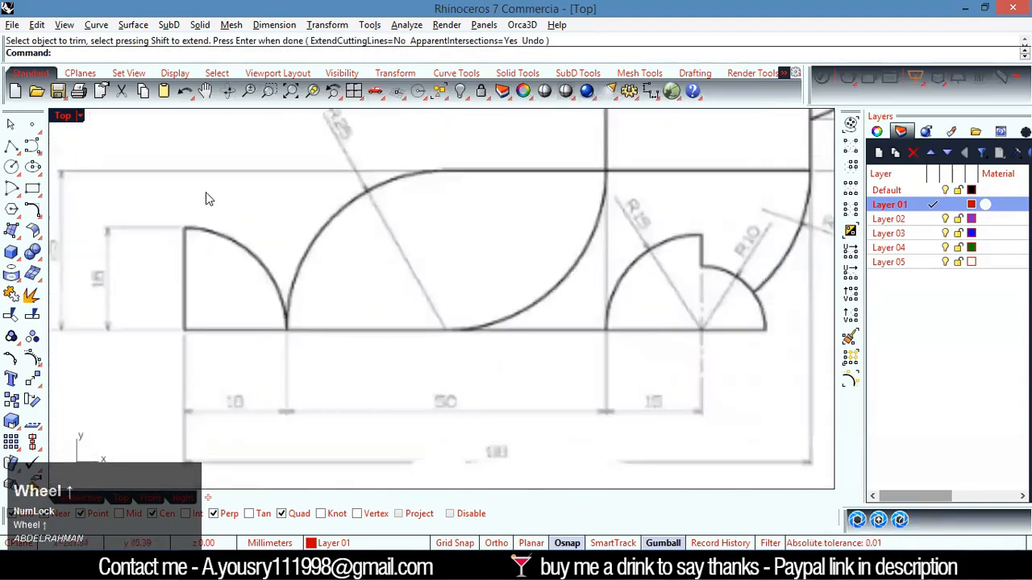
scroll(391, 336, down, 4)
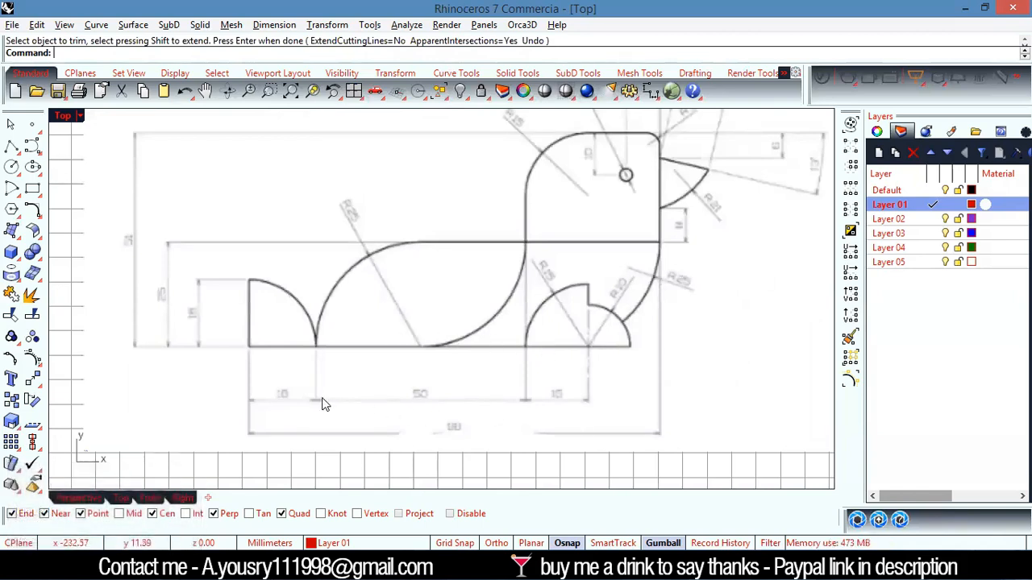
scroll(324, 369, up, 2)
scroll(320, 358, up, 3)
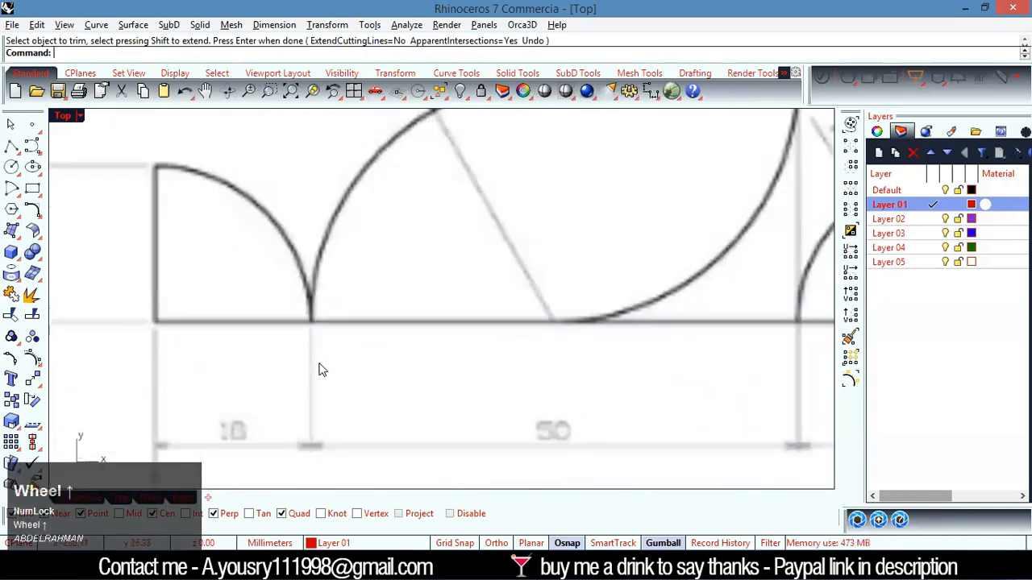
scroll(367, 440, down, 2)
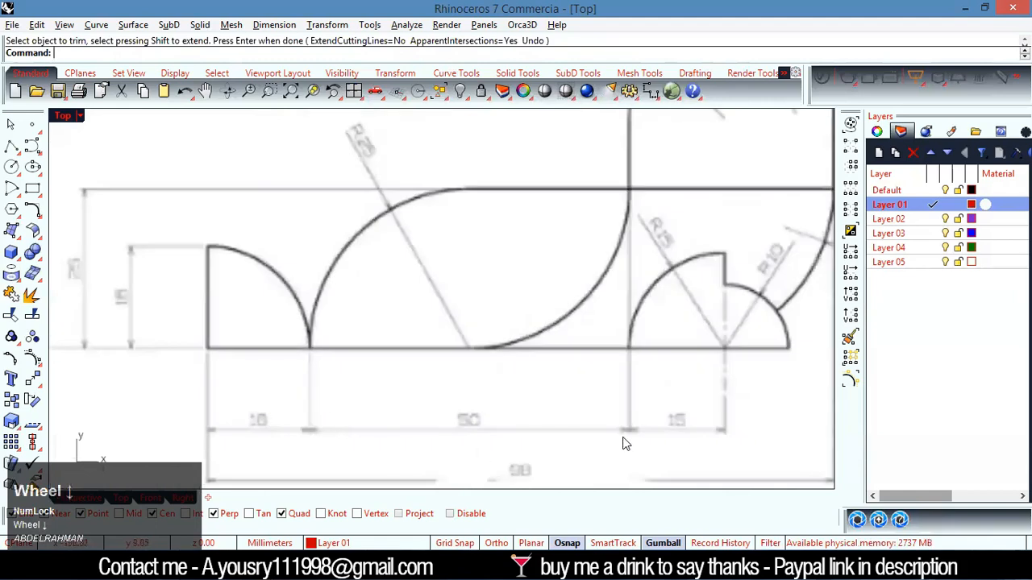
scroll(634, 415, up, 2)
scroll(635, 417, down, 2)
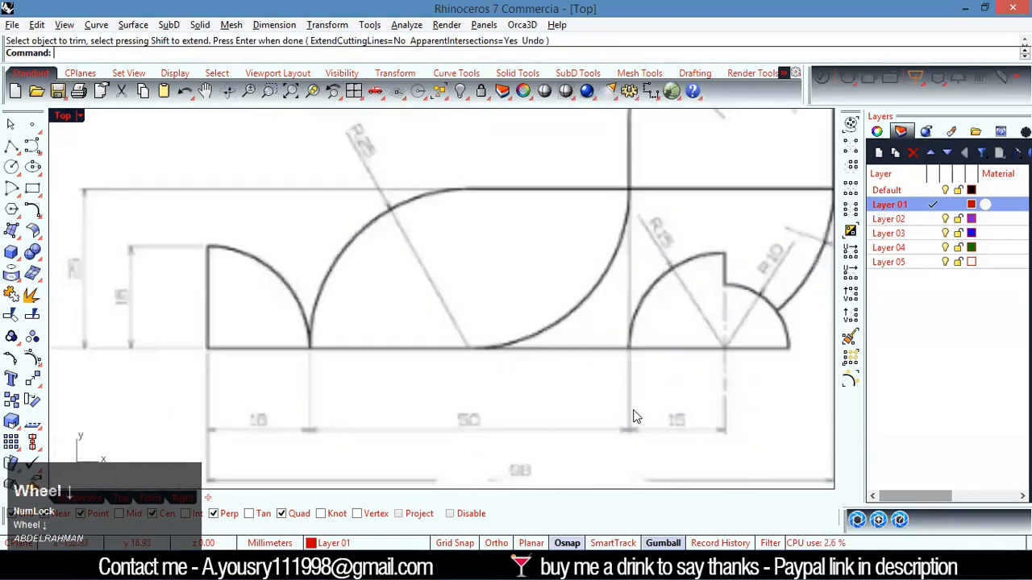
scroll(633, 415, down, 2)
scroll(419, 352, down, 1)
scroll(472, 361, up, 2)
scroll(509, 347, up, 1)
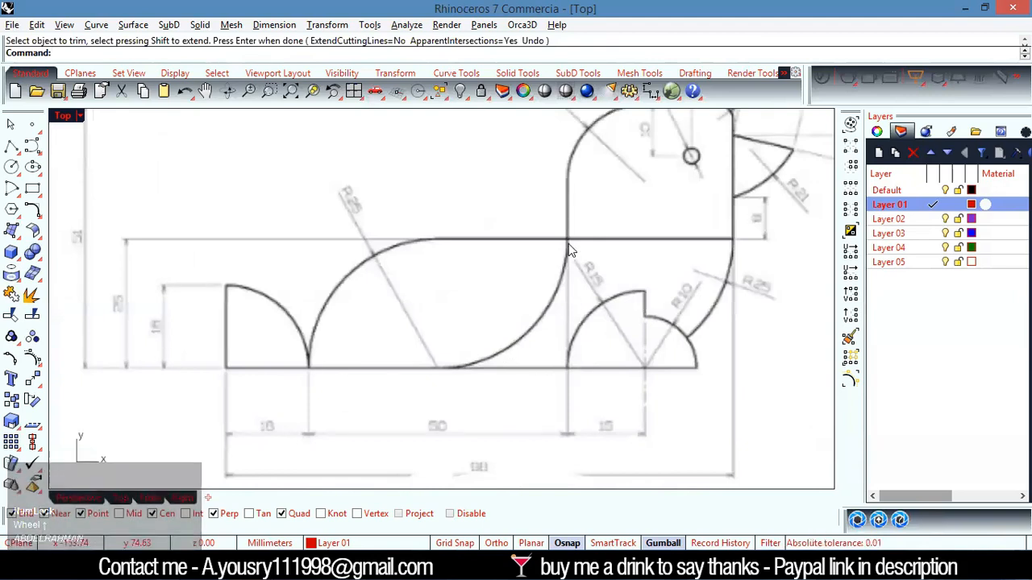
scroll(278, 301, down, 4)
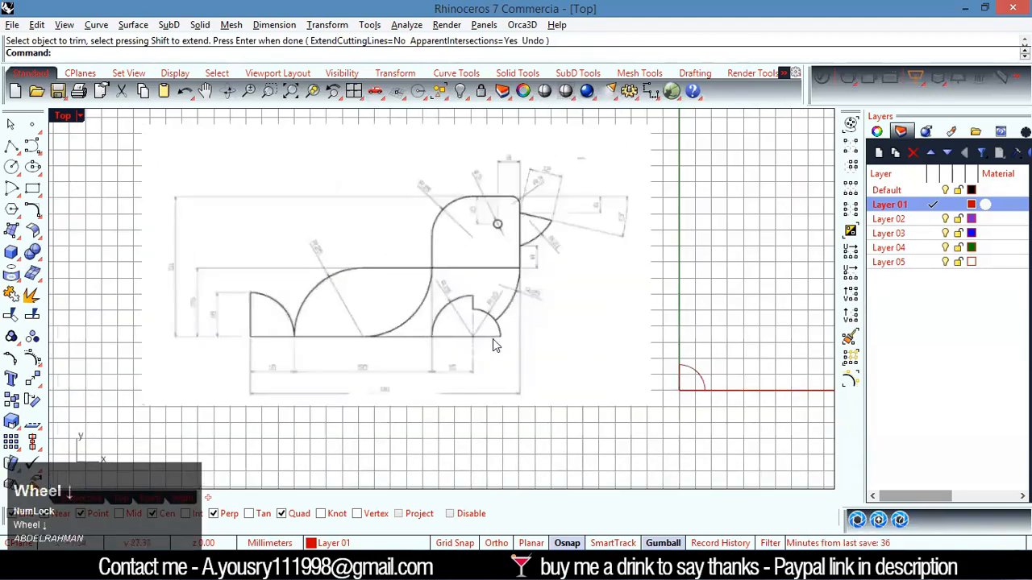
scroll(456, 349, up, 2)
scroll(456, 350, up, 5)
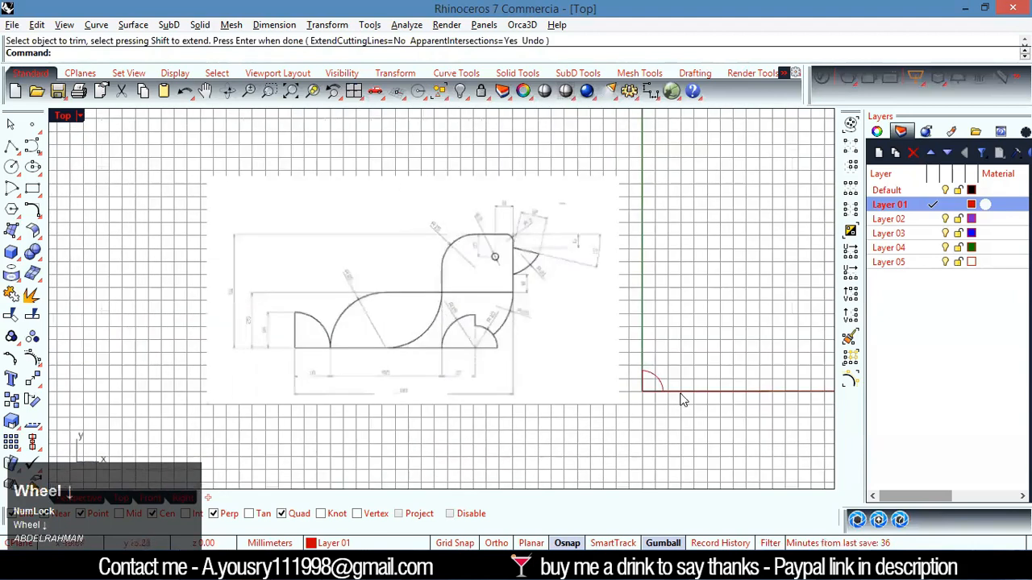
- Start a polyline at the tail arc's end on the base line with a 25 mm segment straight up
click(11, 145)
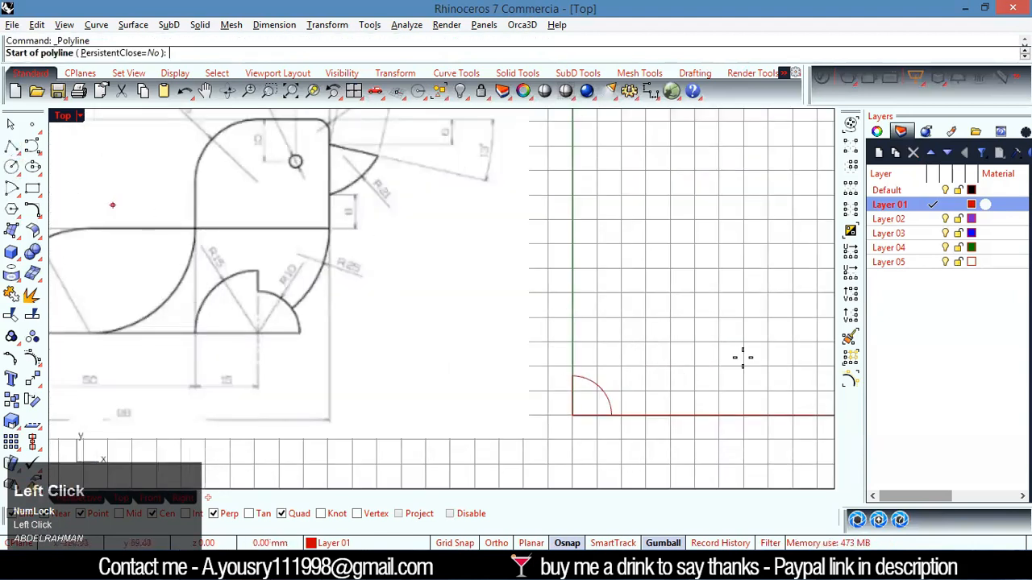
click(613, 415)
scroll(614, 414, down, 2)
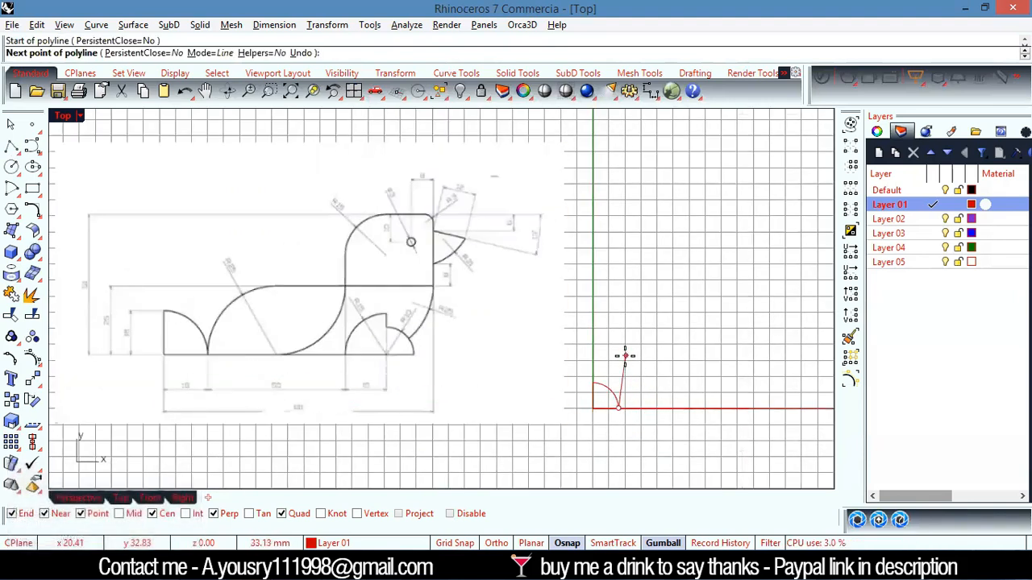
text(25)
key(Return)
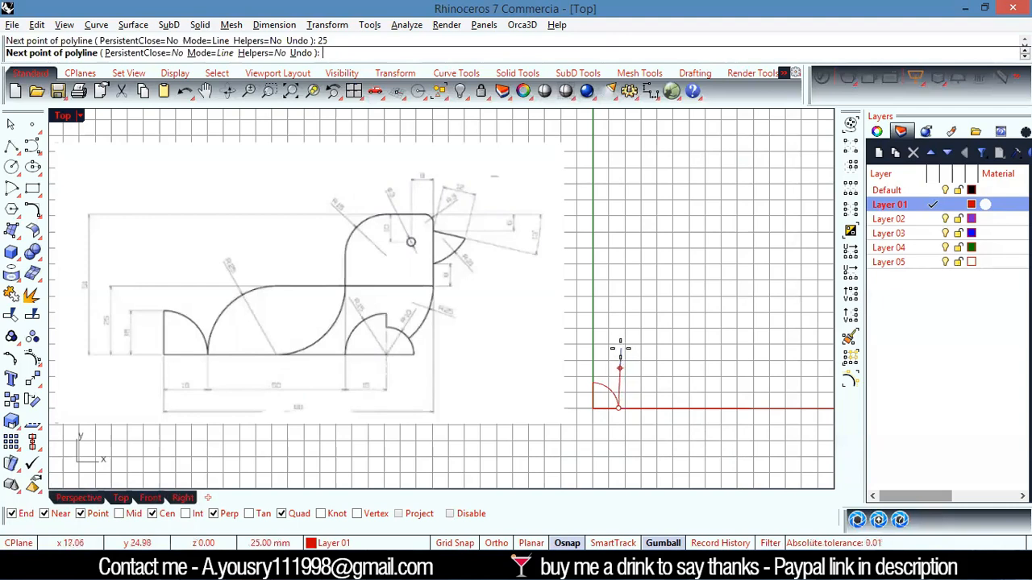
key(shift)
shift+click(617, 340)
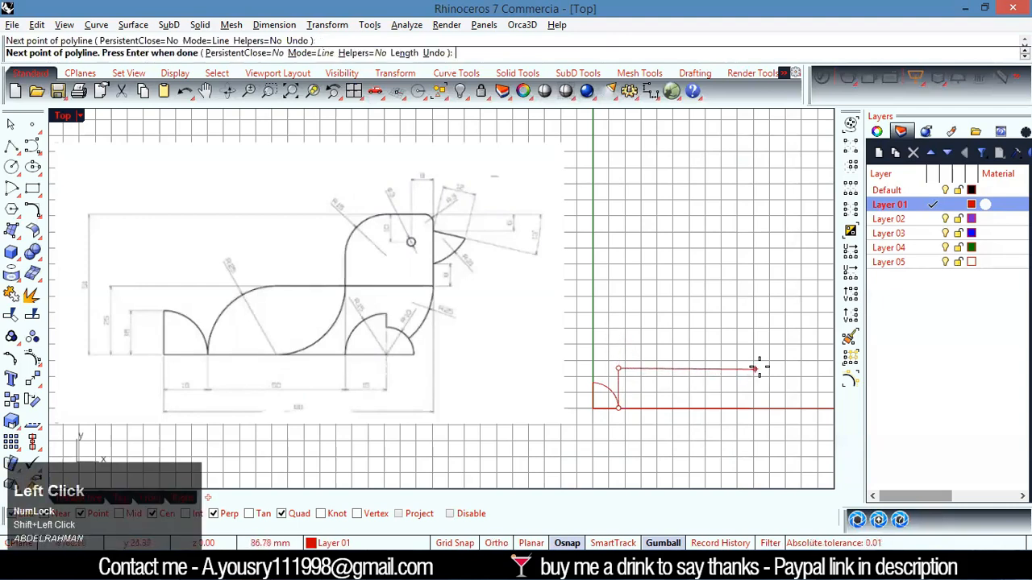
- Add a 50 mm horizontal segment in the positive X direction and finish the polyline
text(50)
key(Return)
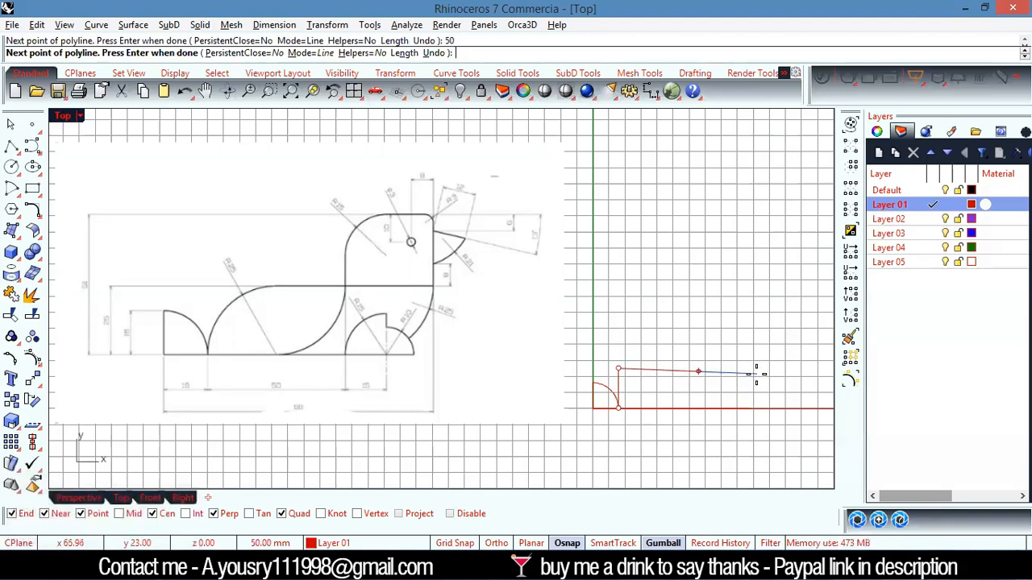
shift+click(758, 369)
click(757, 369)
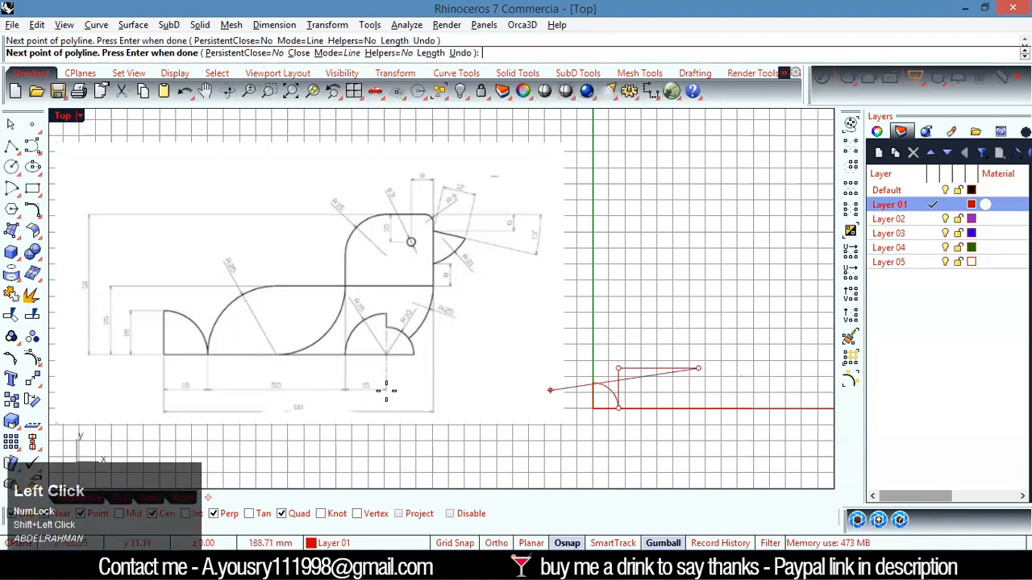
right_click(716, 388)
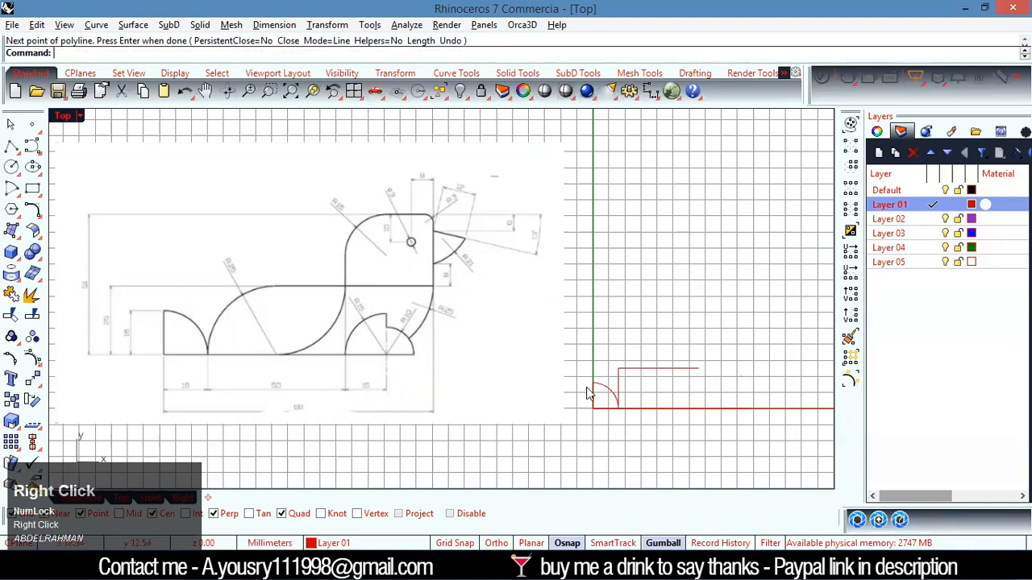
- Examine the body's curves and the overall height dimension in the reference drawing
scroll(509, 317, up, 5)
scroll(509, 317, up, 2)
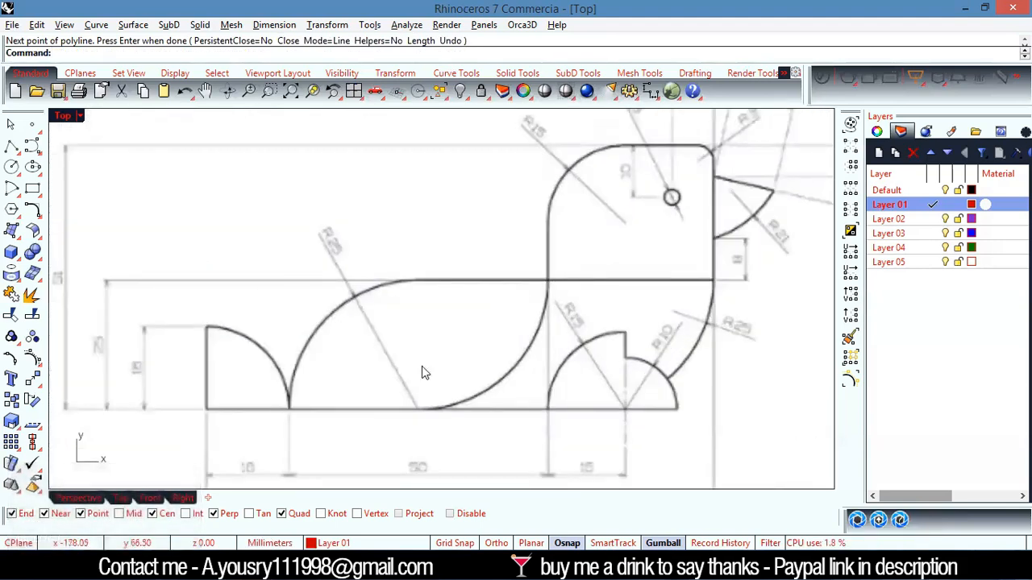
scroll(382, 485, up, 3)
scroll(490, 362, down, 3)
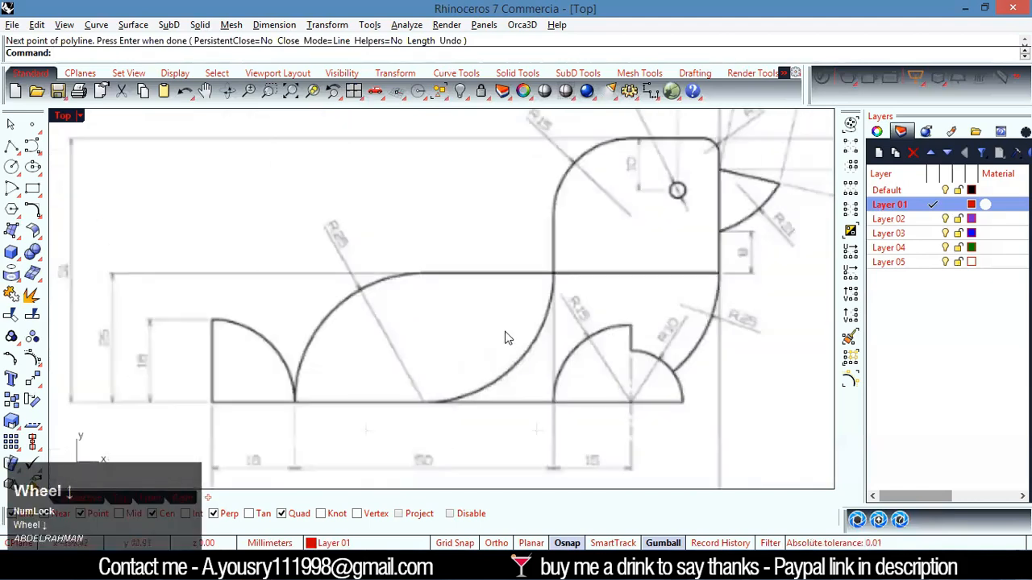
scroll(472, 414, down, 2)
right_drag(392, 362, 507, 355)
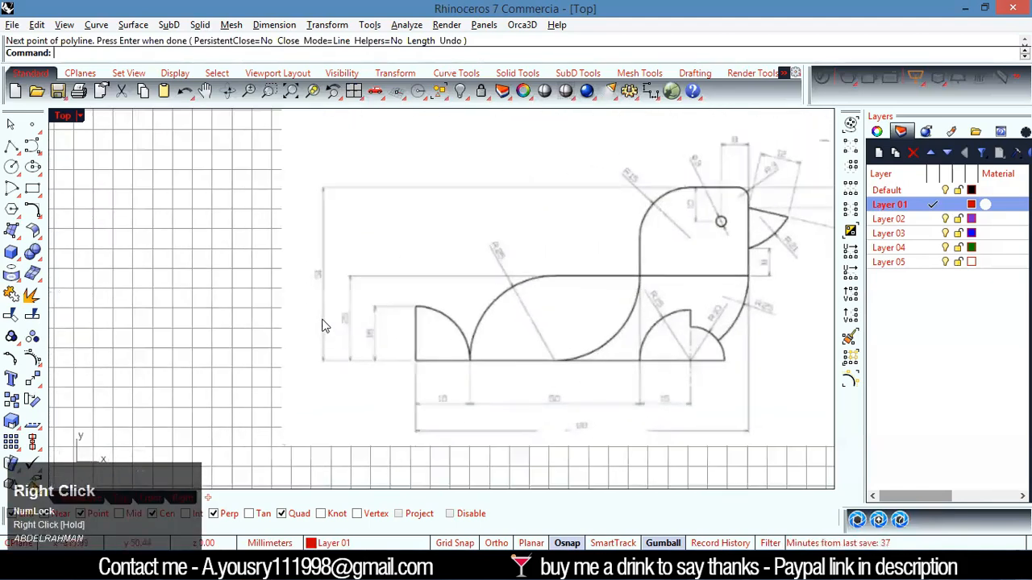
scroll(348, 323, up, 5)
scroll(346, 226, down, 2)
scroll(295, 210, up, 5)
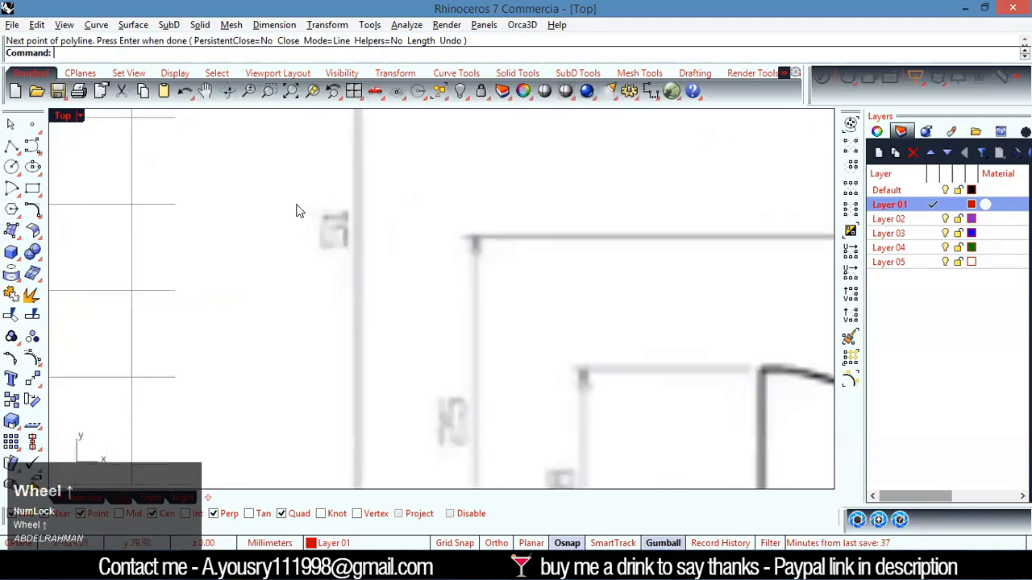
scroll(342, 233, down, 3)
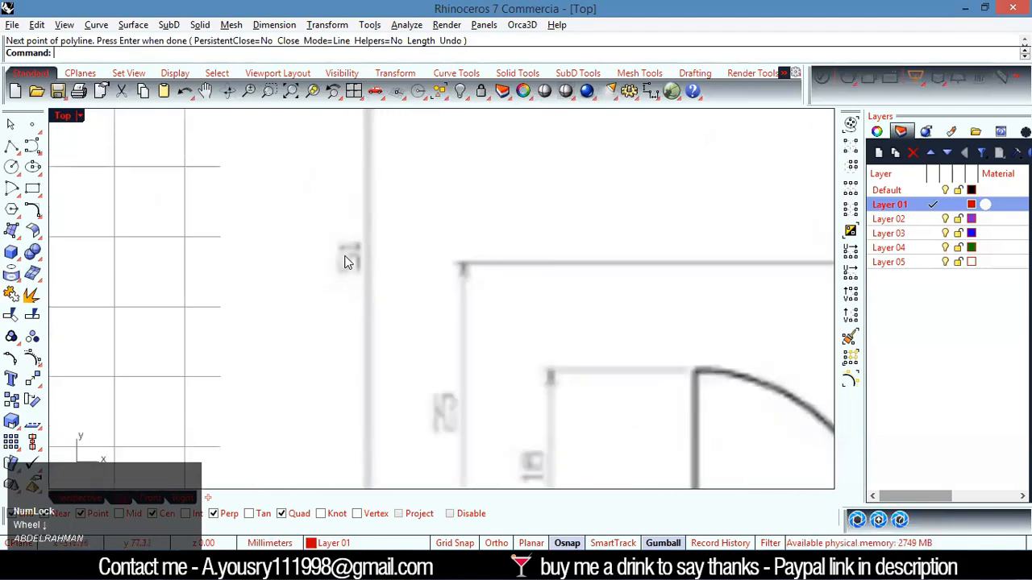
scroll(345, 262, down, 3)
scroll(347, 262, up, 4)
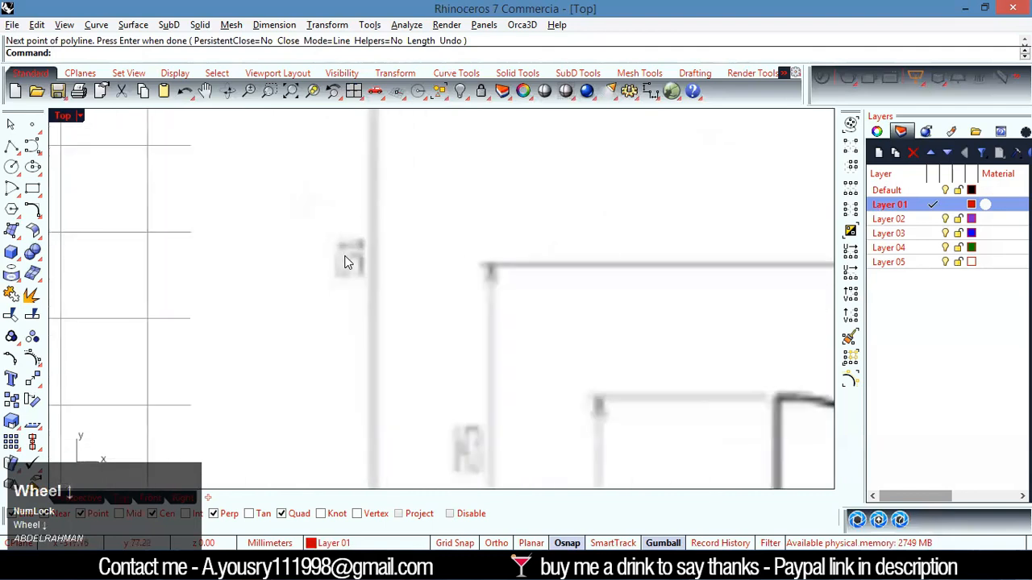
scroll(345, 262, down, 5)
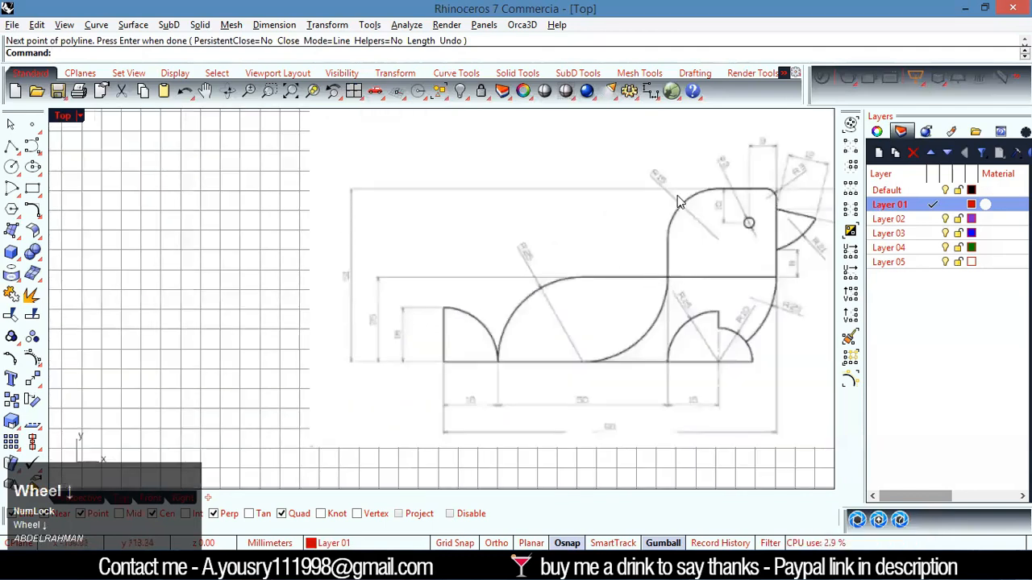
- Start a polyline at the free end of the 50 mm horizontal segment with a 26 mm segment straight up
scroll(395, 286, down, 3)
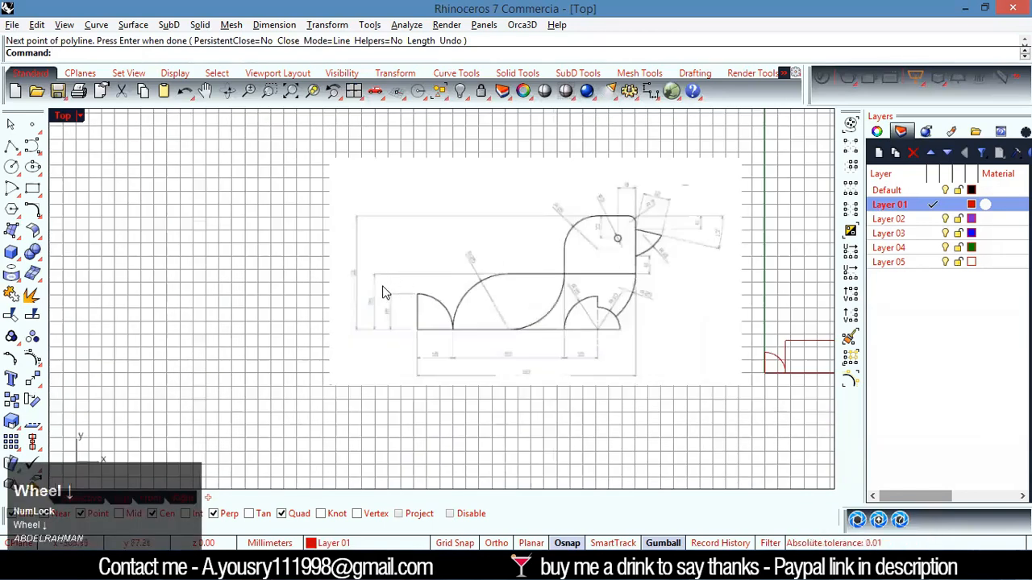
scroll(712, 328, up, 5)
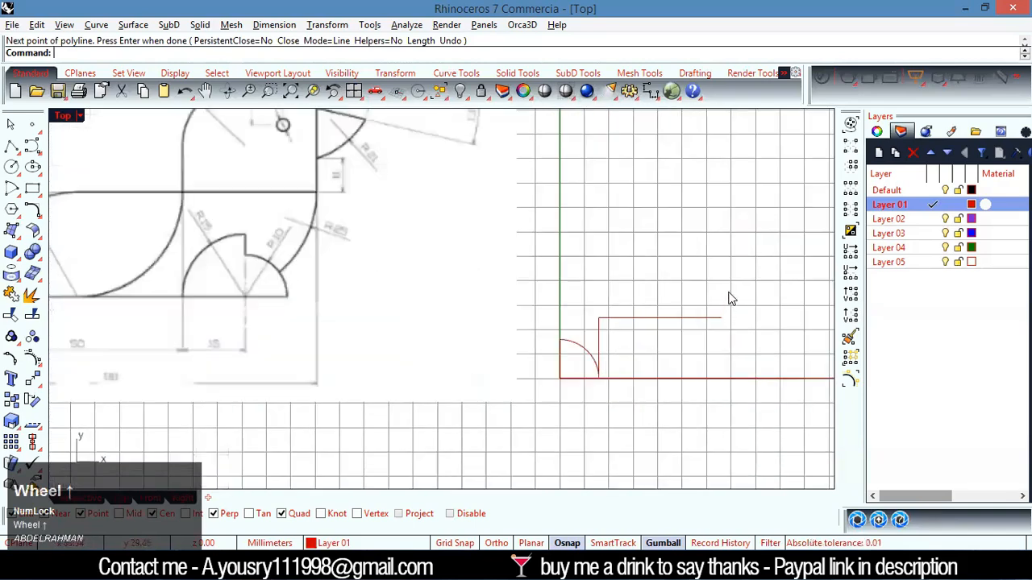
click(685, 318)
right_click(684, 321)
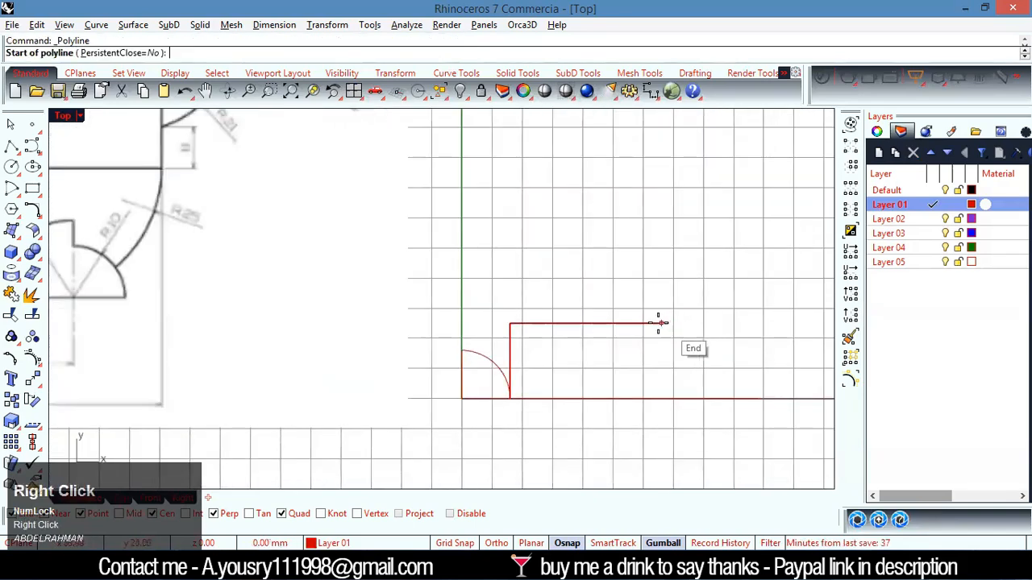
click(661, 323)
text(26)
key(Return)
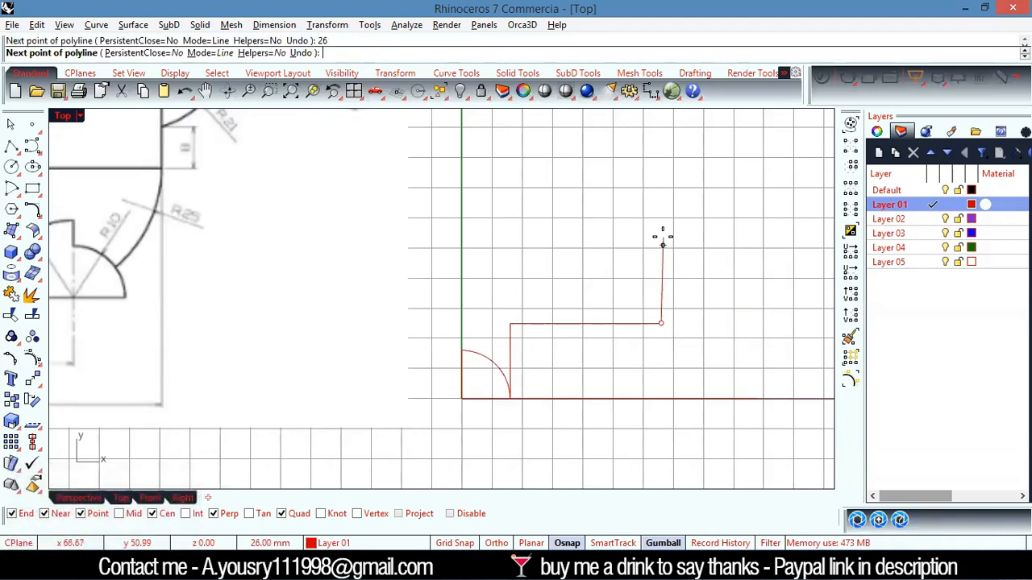
key(shift)
click(659, 234)
- Examine the duck's head shape and the length dimensions along the base in the reference drawing
scroll(541, 253, down, 3)
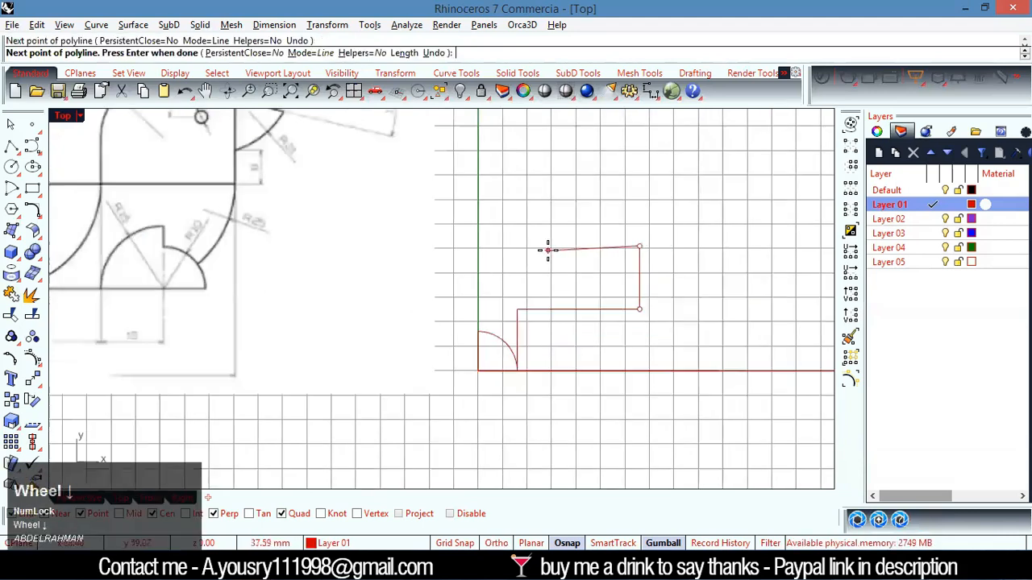
scroll(249, 179, up, 2)
scroll(345, 258, down, 1)
scroll(290, 346, up, 2)
scroll(308, 371, up, 2)
scroll(309, 371, down, 2)
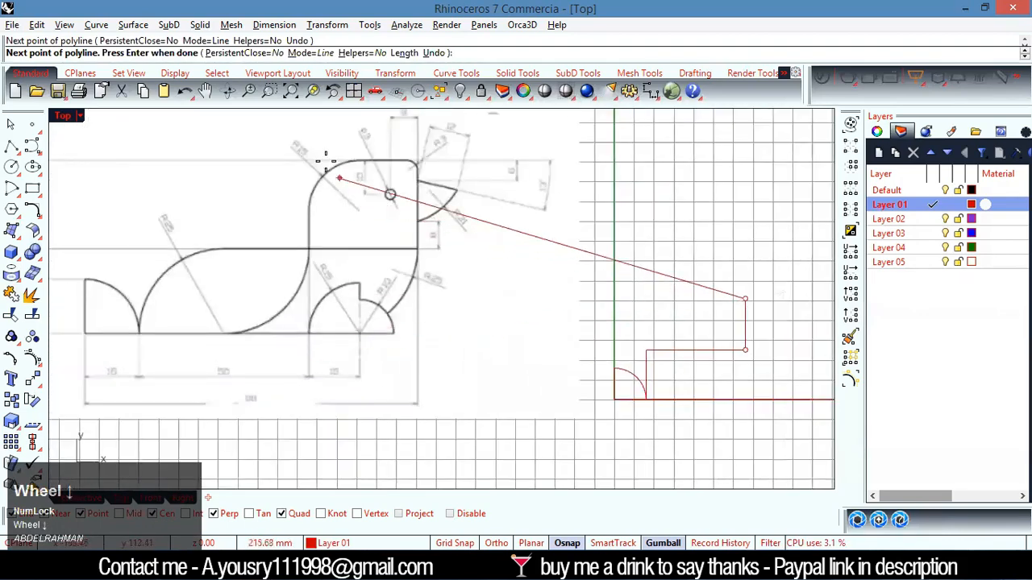
scroll(172, 396, down, 1)
scroll(207, 404, up, 4)
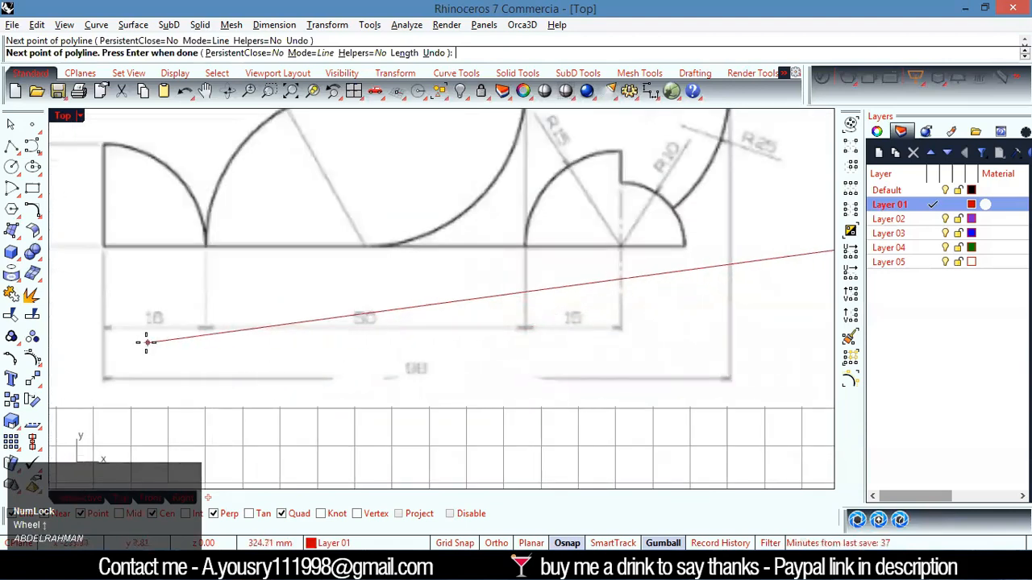
scroll(121, 345, up, 3)
scroll(122, 344, down, 5)
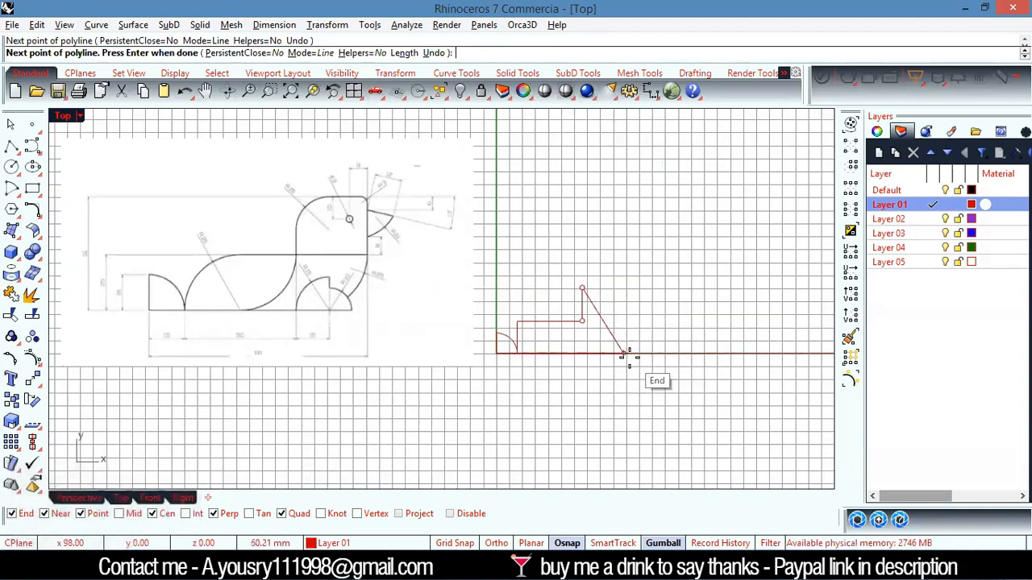
scroll(597, 310, up, 3)
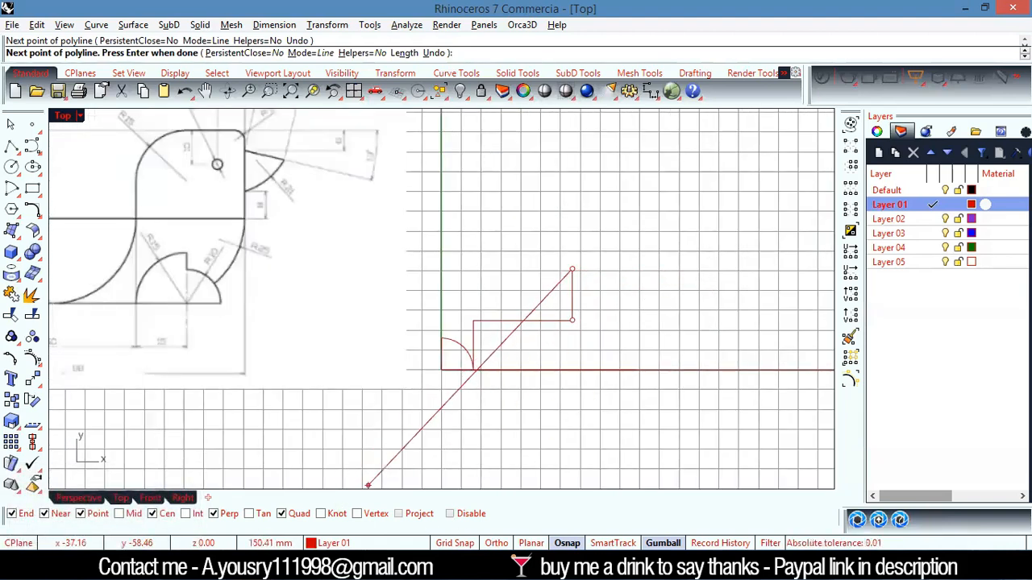
- Enable SmartTrack and close the polyline into a rectangle whose far side aligns vertically with the base line's 98 mm end
click(613, 543)
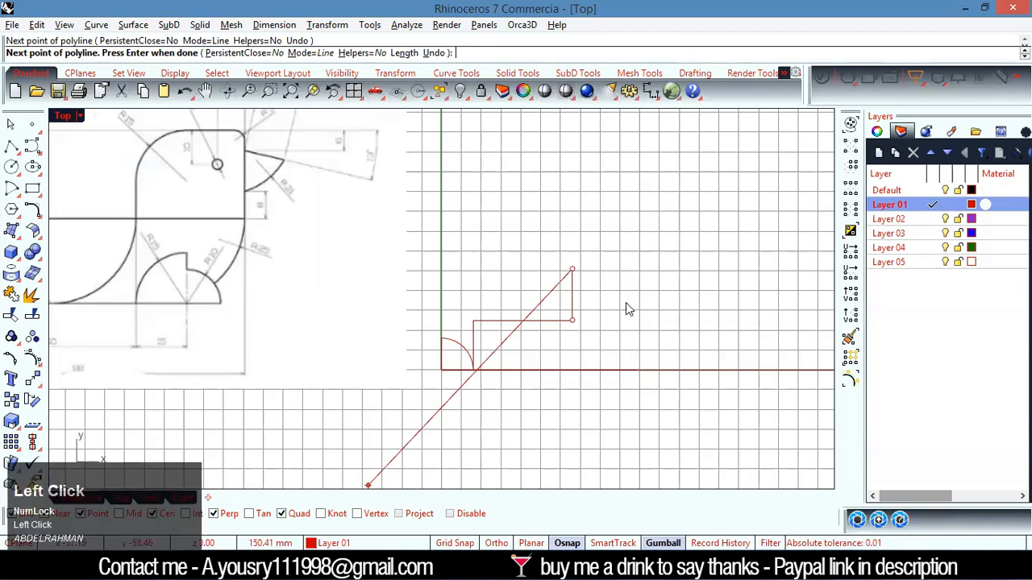
mouse_move(636, 370)
click(637, 268)
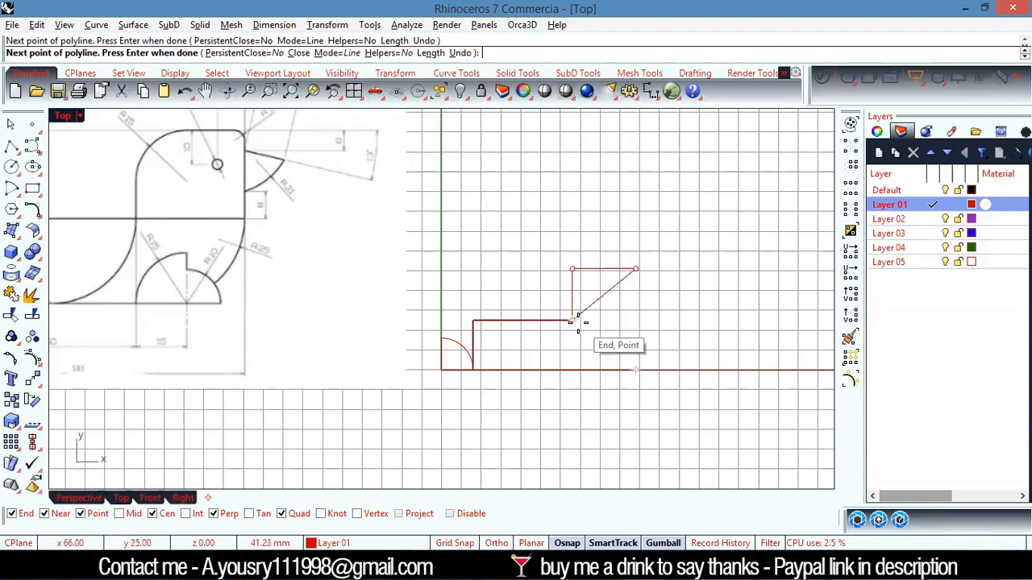
click(633, 321)
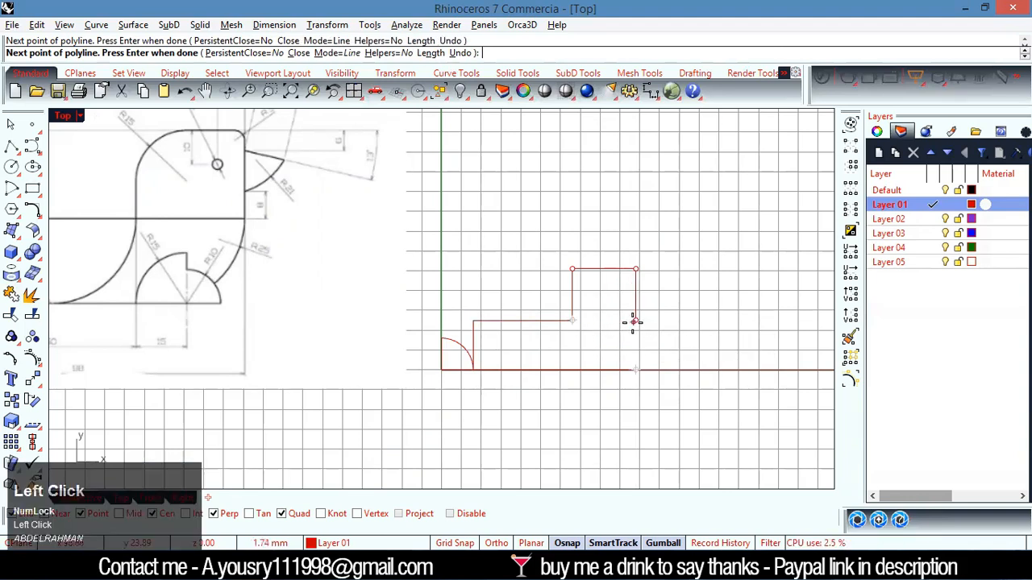
click(571, 320)
right_click(574, 325)
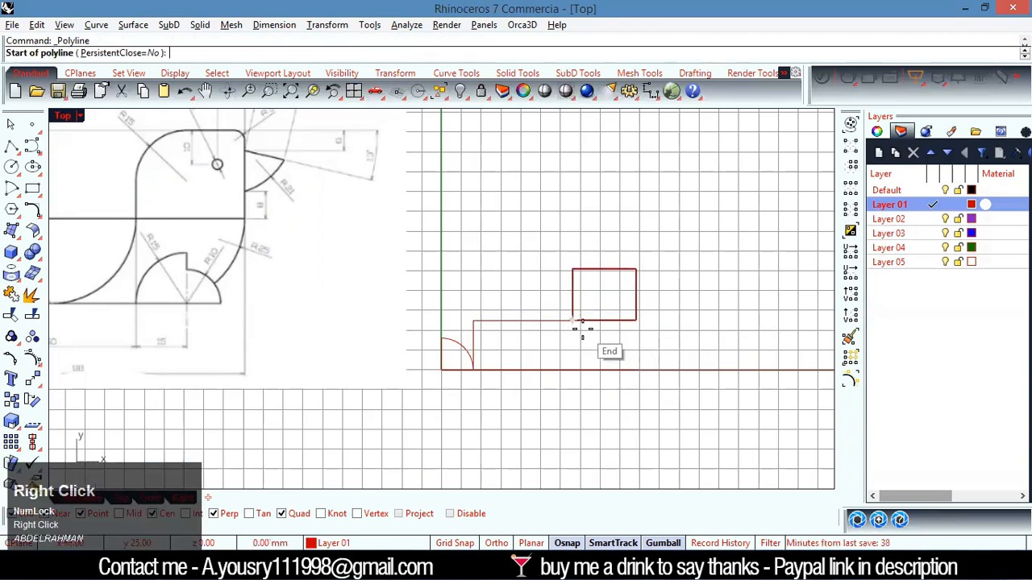
right_click(582, 329)
- Examine the body's arc radii and the horizontal dimensions in the reference drawing
scroll(421, 268, down, 3)
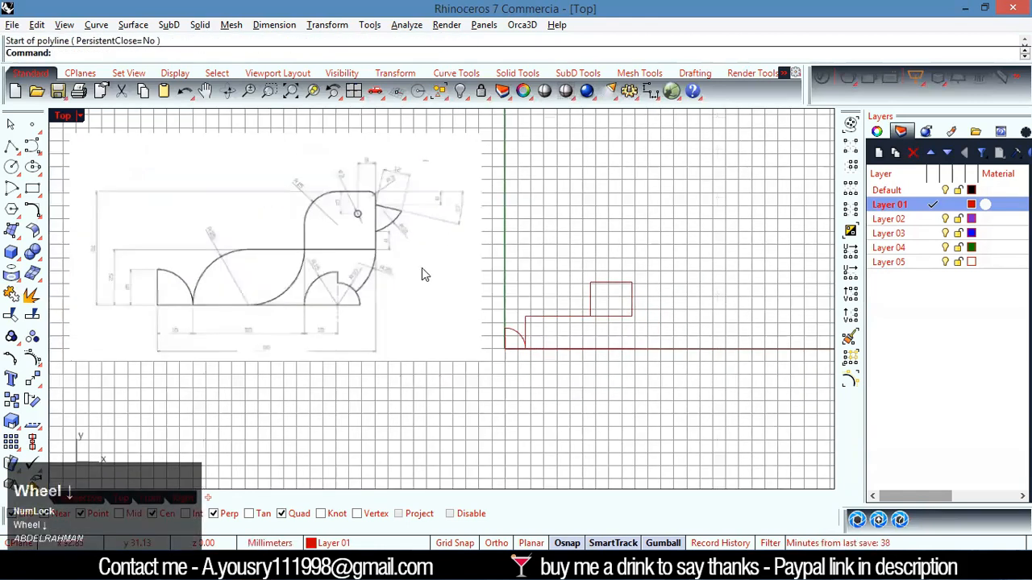
scroll(392, 303, up, 3)
scroll(175, 249, up, 2)
scroll(179, 246, down, 1)
scroll(309, 202, up, 2)
scroll(248, 253, down, 1)
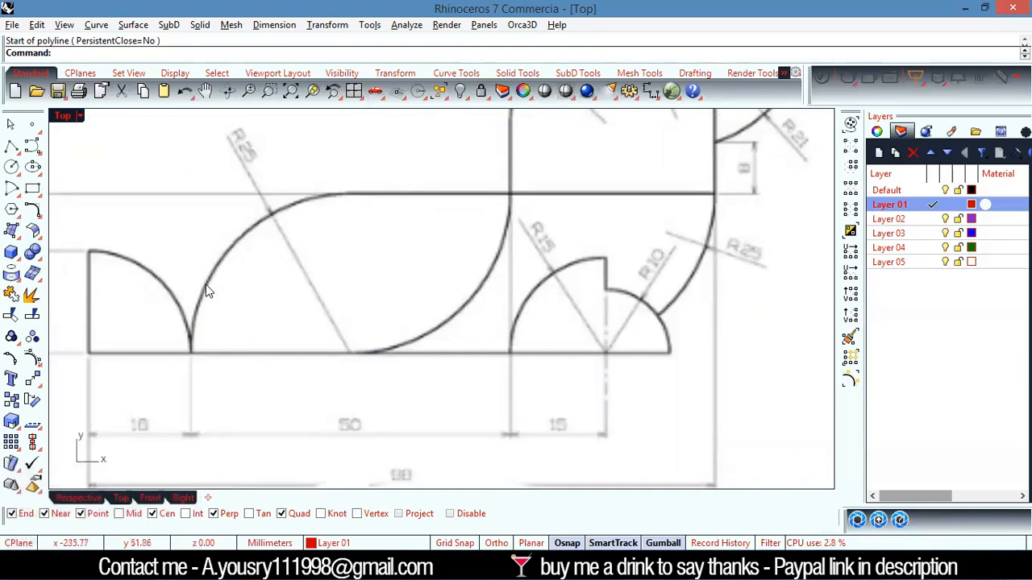
scroll(311, 323, down, 5)
scroll(415, 329, up, 2)
scroll(355, 353, down, 2)
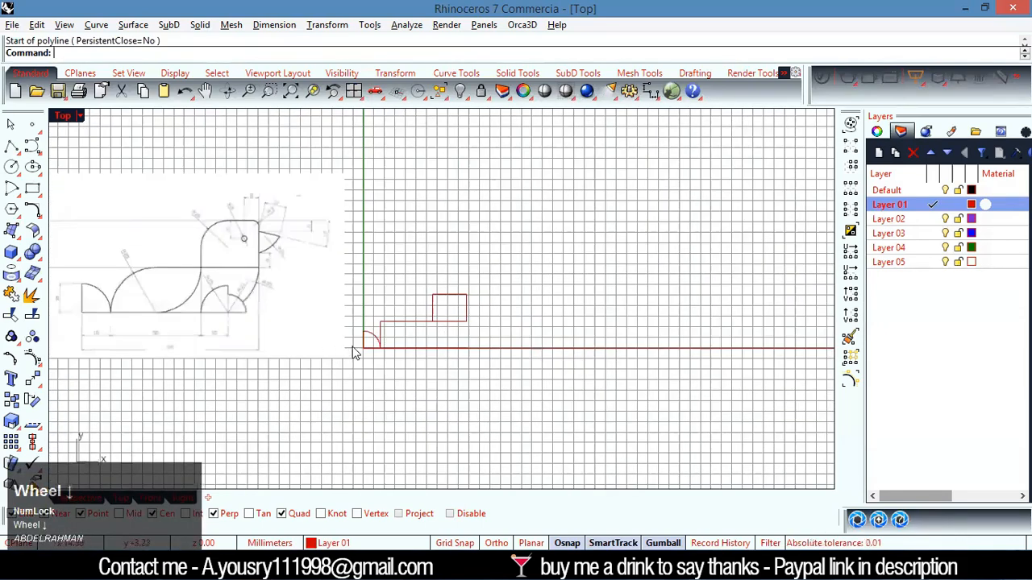
scroll(355, 353, up, 2)
text(C)
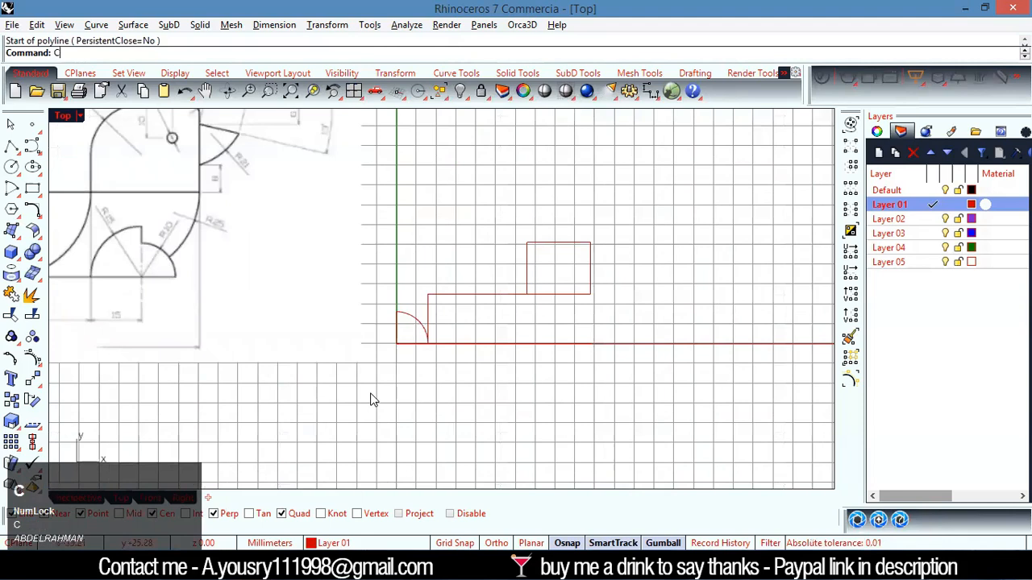
text(ircle)
key(Return)
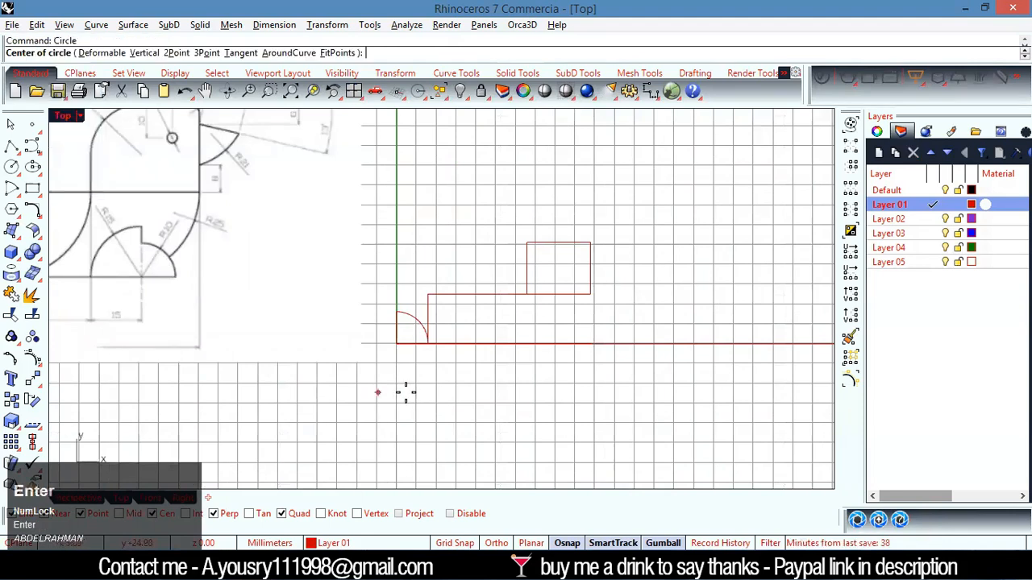
scroll(407, 392, up, 4)
scroll(407, 393, down, 3)
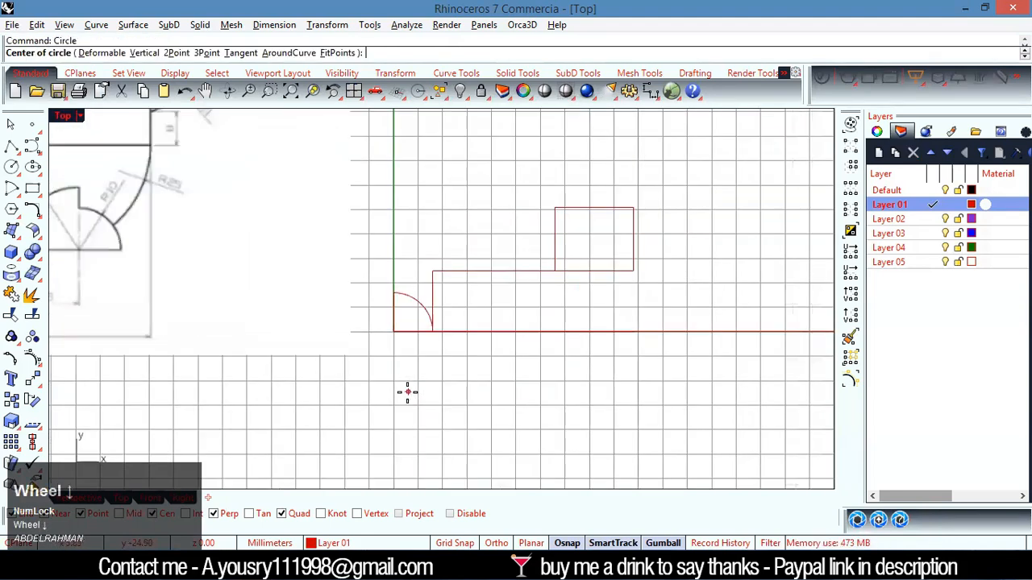
scroll(419, 369, up, 2)
key(Escape)
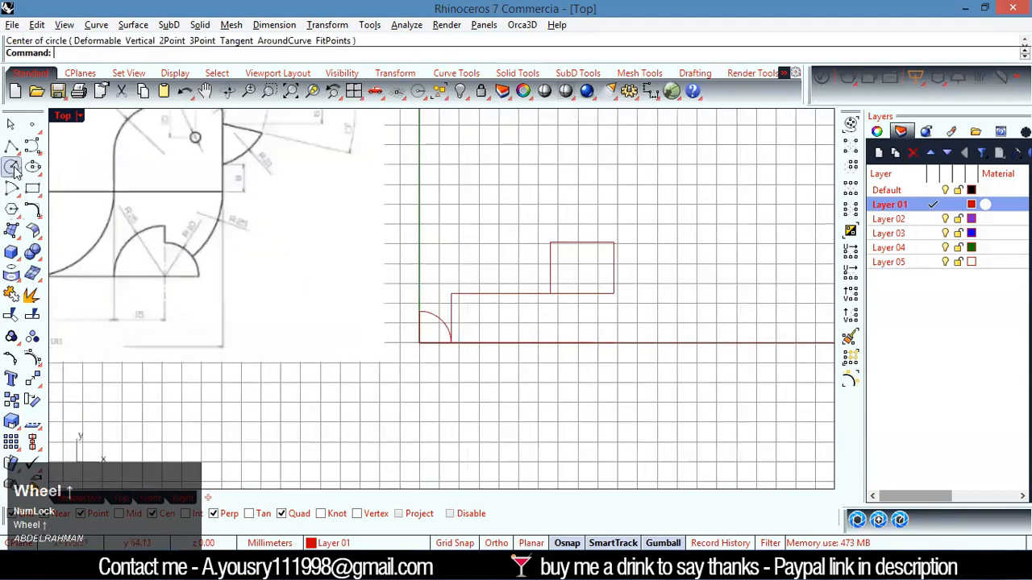
- Draw a circle of radius 25 mm tangent to the body's 50 mm horizontal segment and its 25 mm vertical segment
click(13, 169)
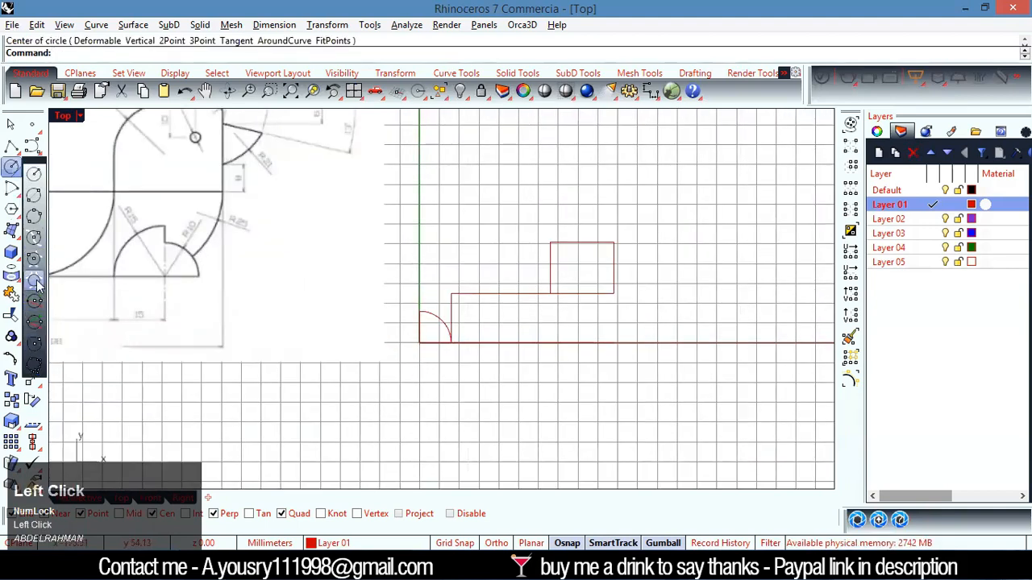
click(35, 261)
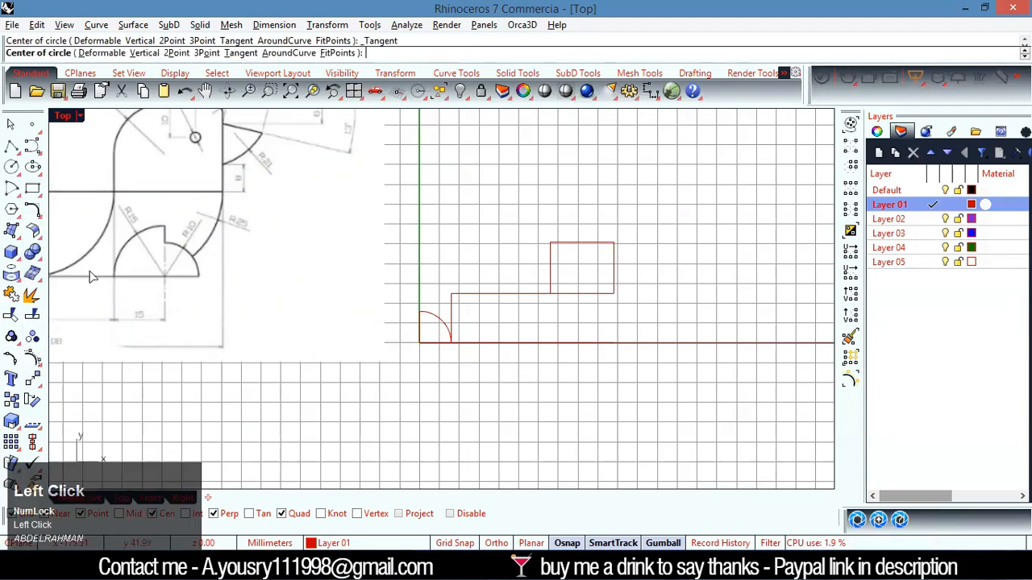
scroll(503, 309, down, 1)
scroll(395, 308, up, 1)
scroll(573, 301, up, 1)
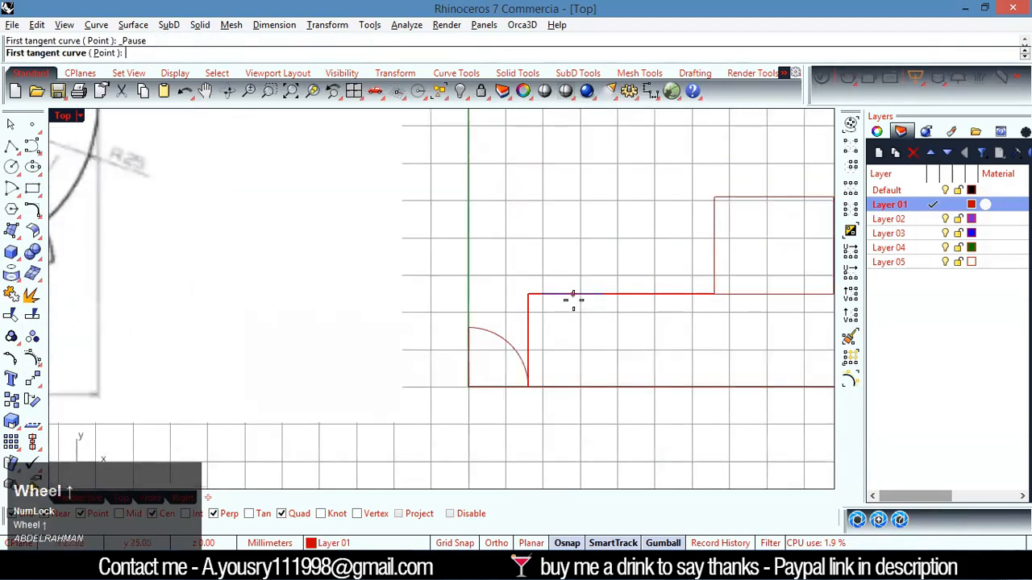
click(570, 295)
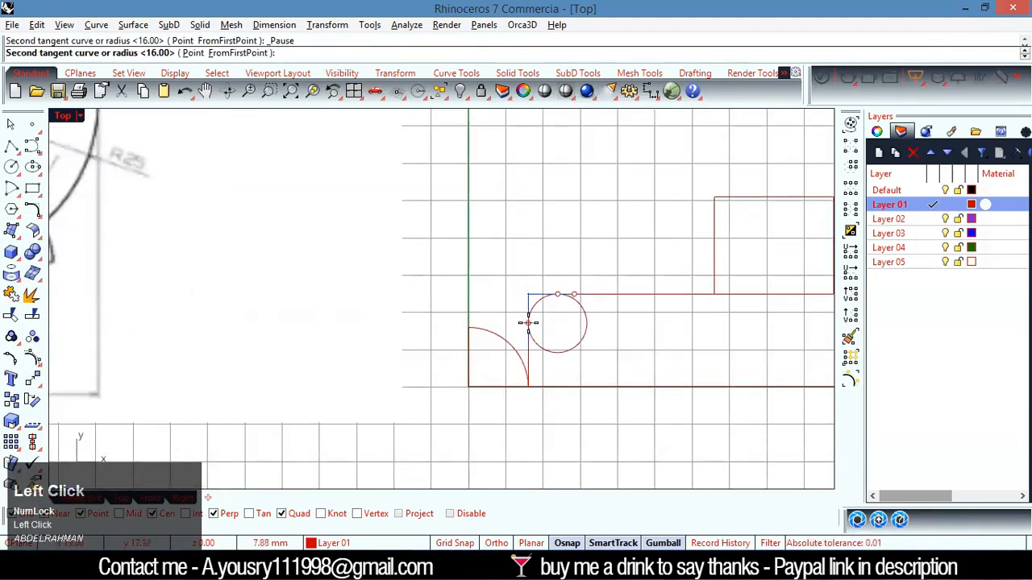
click(528, 323)
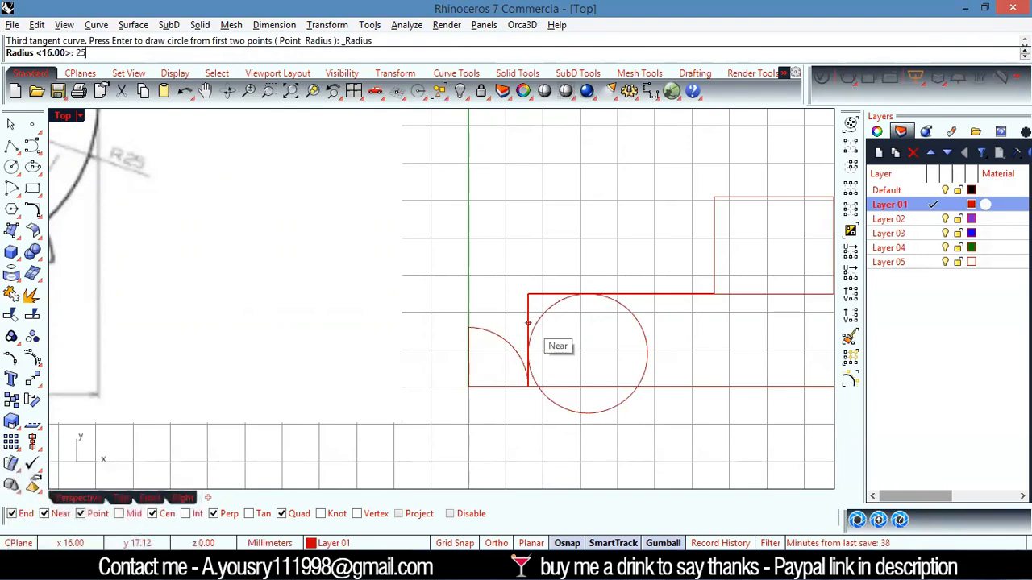
key(Return)
- Trim away the body polyline's square corner outside the tangent circle
scroll(539, 345, up, 5)
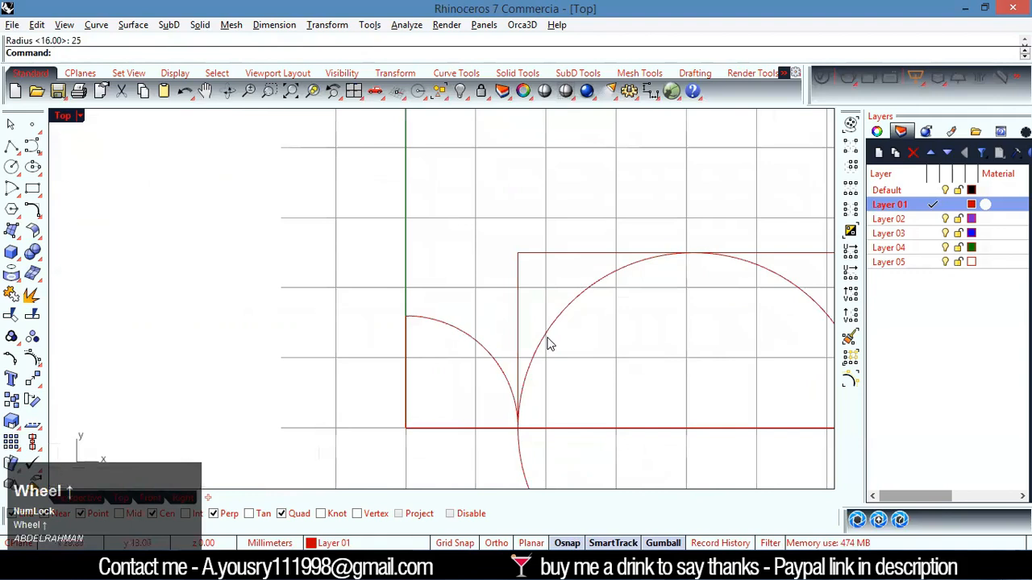
drag(599, 194, 513, 316)
key(ctrl+t)
click(554, 236)
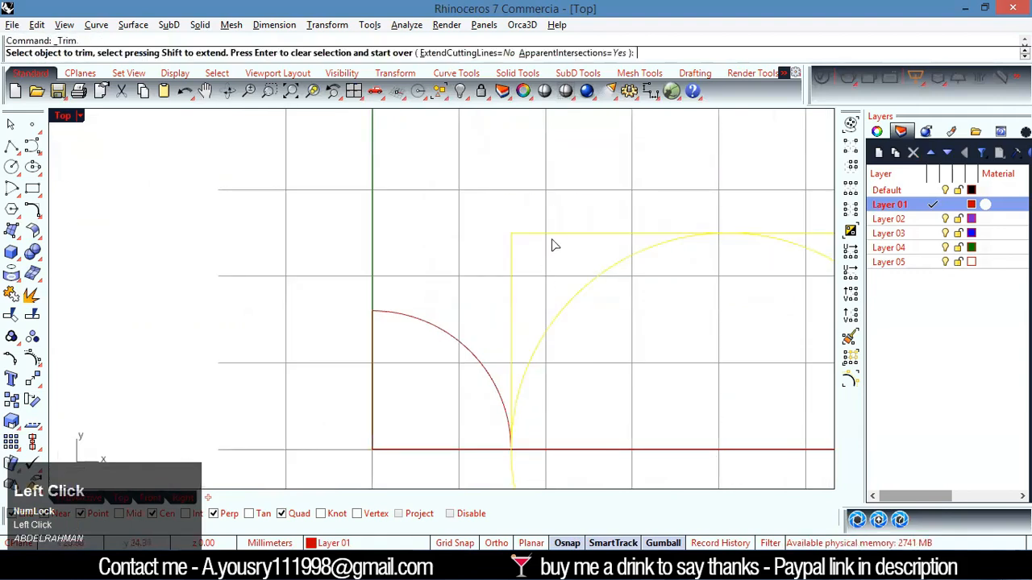
right_click(551, 254)
- Trim off the half of the 25 mm radius circle that lies below the base line
scroll(549, 248, down, 3)
scroll(615, 338, down, 6)
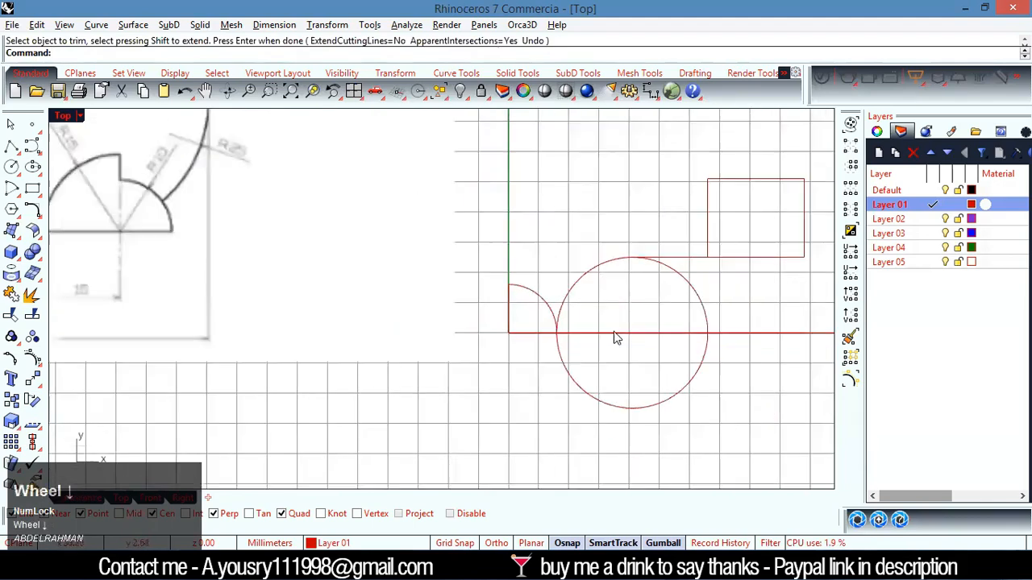
scroll(541, 391, up, 2)
scroll(612, 379, up, 2)
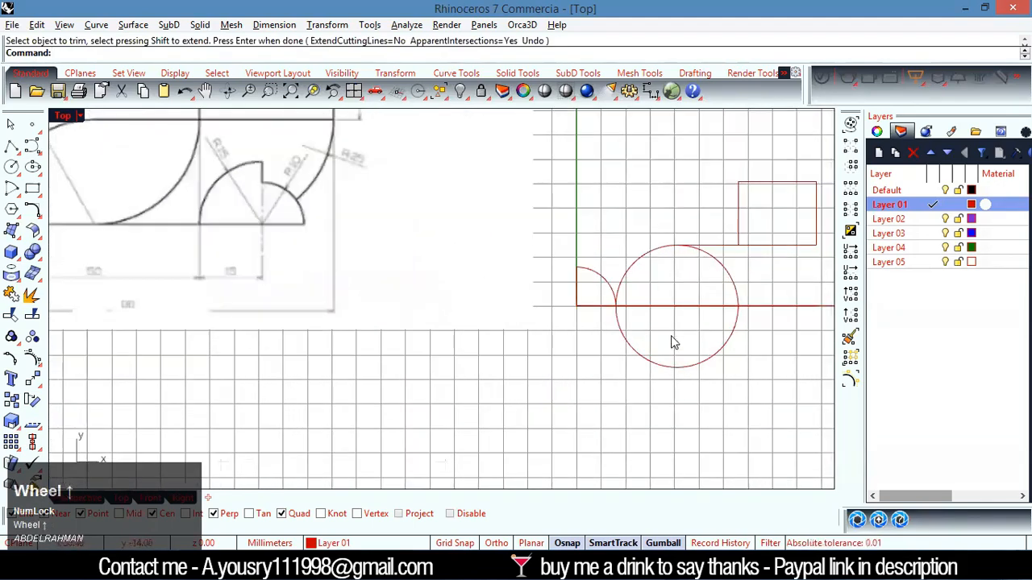
scroll(675, 317, up, 2)
drag(707, 282, 600, 411)
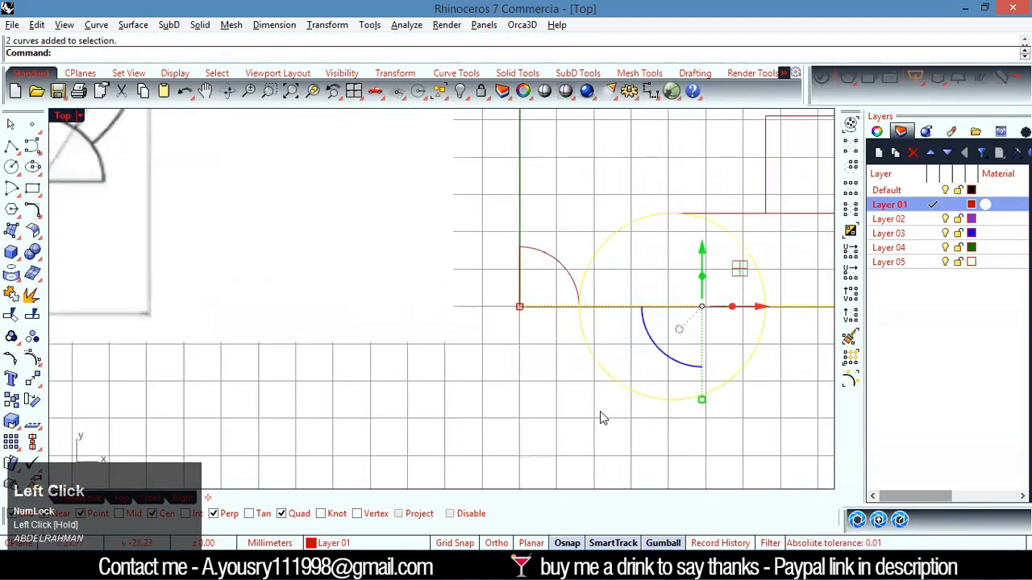
key(ctrl+t)
drag(637, 351, 610, 419)
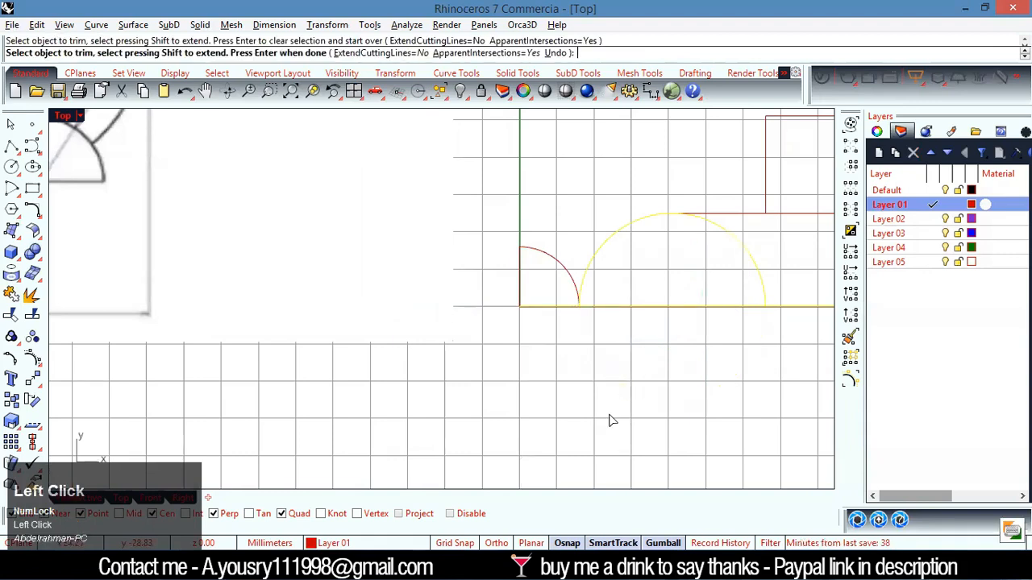
right_click(668, 356)
- Try to trim the remaining semicircle on its head side, and undo that trim
scroll(743, 254, up, 2)
click(744, 254)
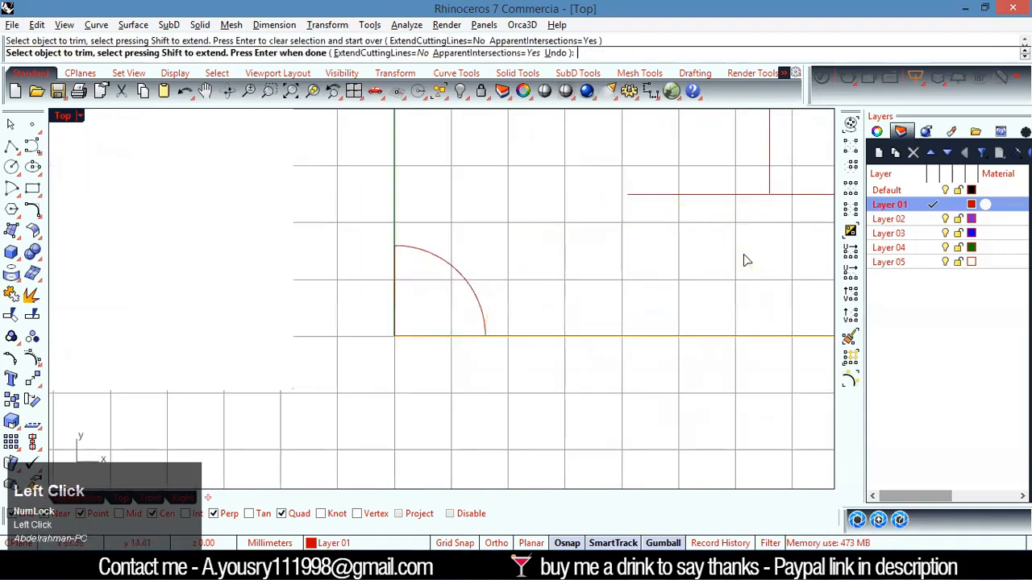
right_click(732, 311)
key(ctrl+z)
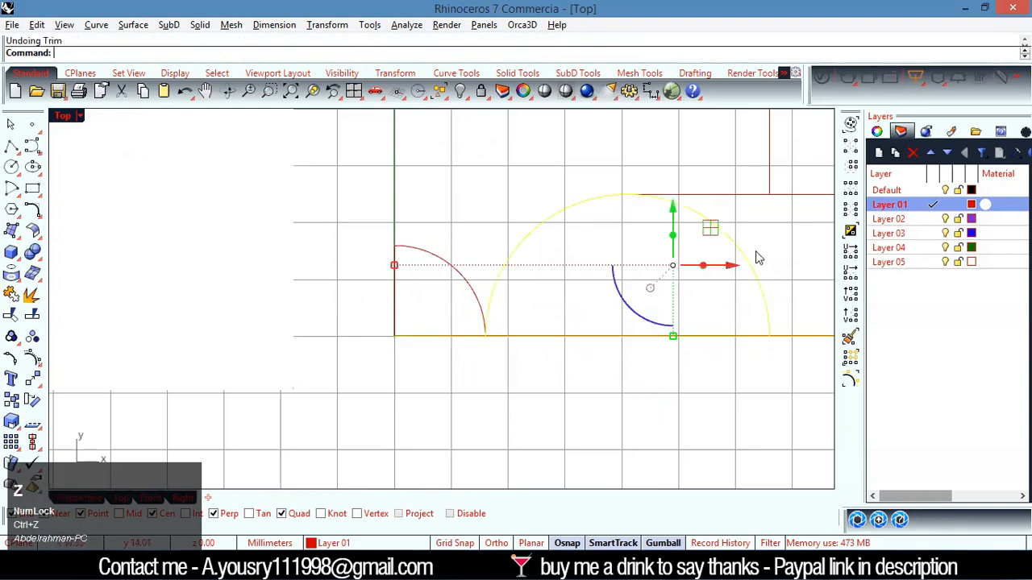
- Trim the semicircle's head-side quarter against the body's top line, keeping the quarter arc next to the tail
scroll(653, 272, down, 2)
drag(691, 172, 637, 374)
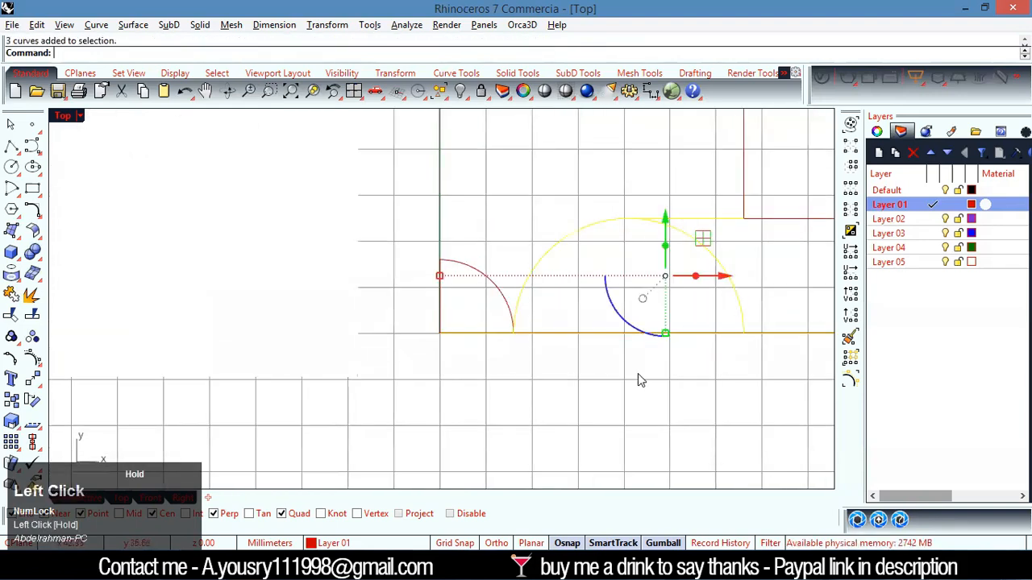
key(ctrl+t)
click(730, 296)
right_click(730, 292)
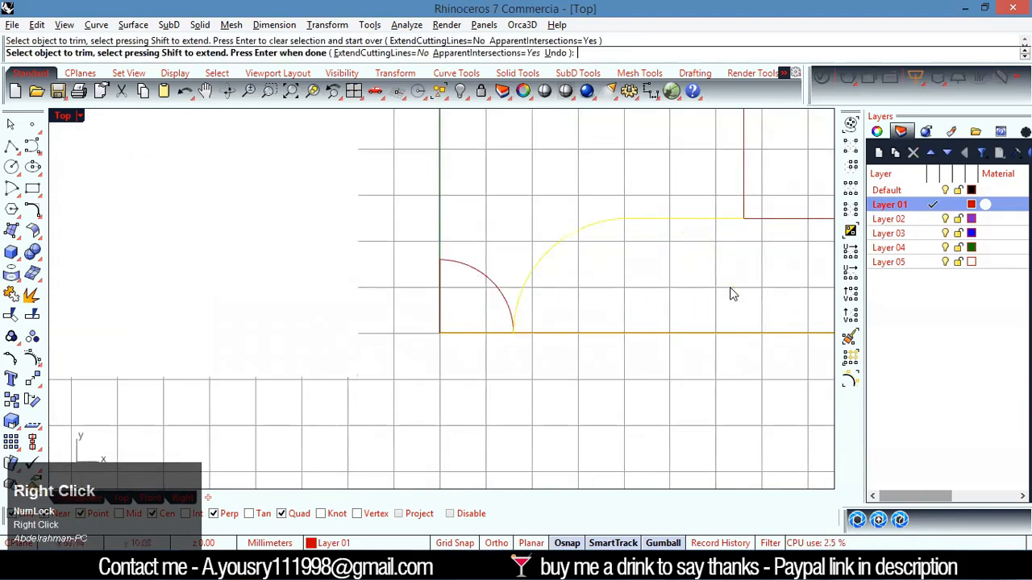
- Examine the reference drawing's R25 curves and 50 mm body dimension between the tail and the neck
click(640, 398)
scroll(600, 365, down, 2)
scroll(295, 265, down, 2)
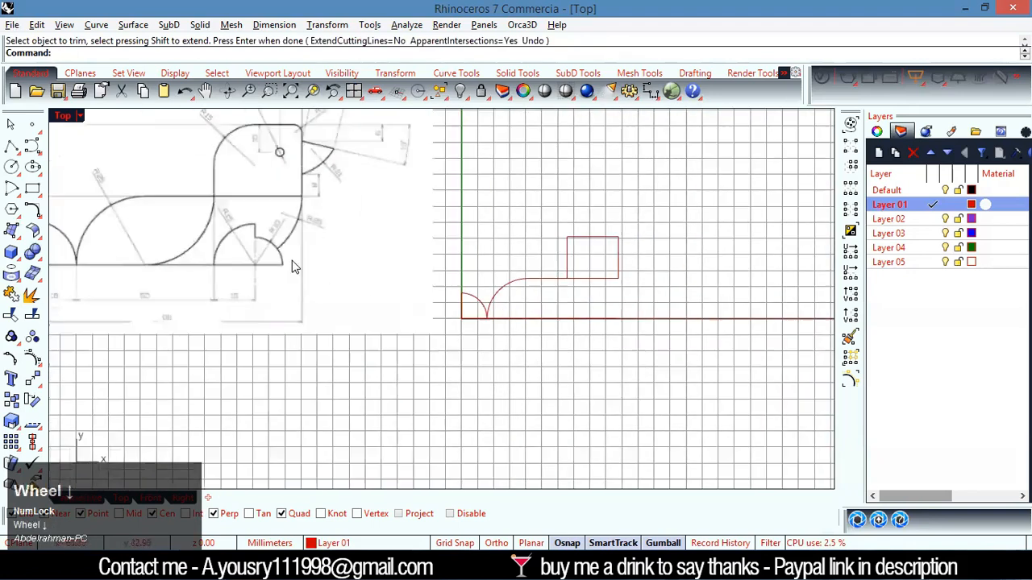
scroll(202, 239, up, 1)
scroll(187, 244, down, 3)
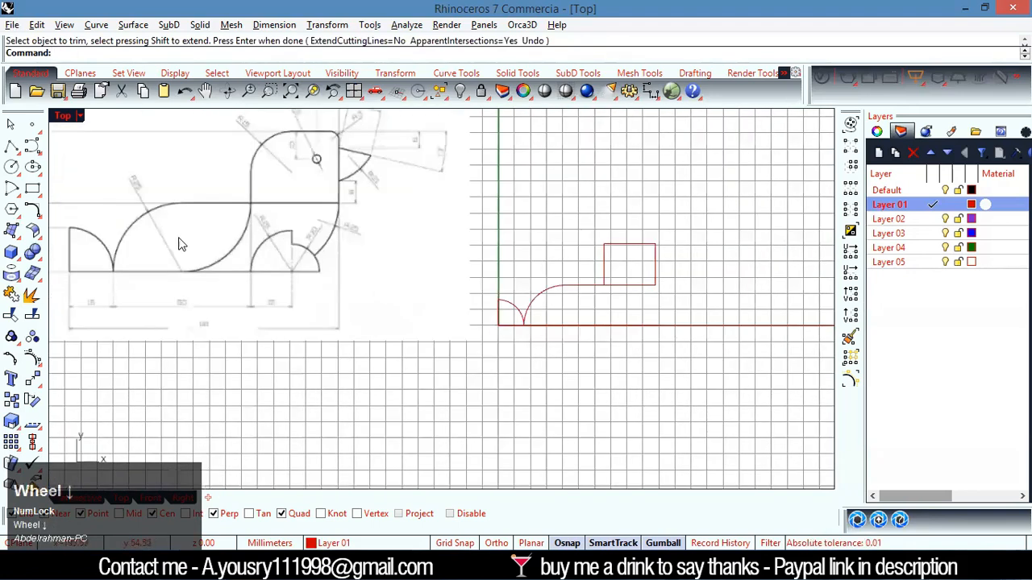
scroll(166, 239, up, 2)
scroll(179, 333, up, 1)
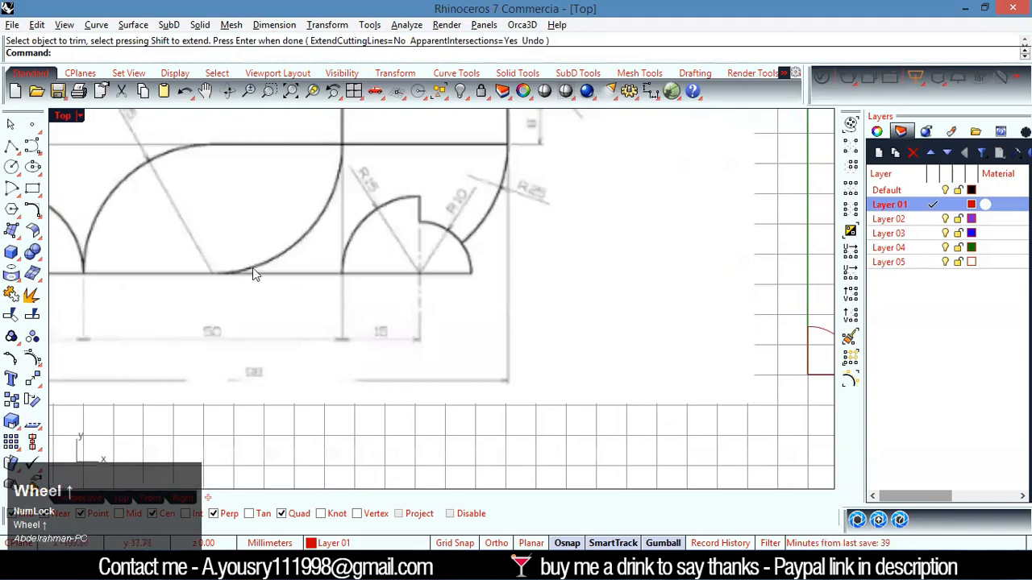
scroll(252, 273, down, 2)
scroll(172, 185, up, 2)
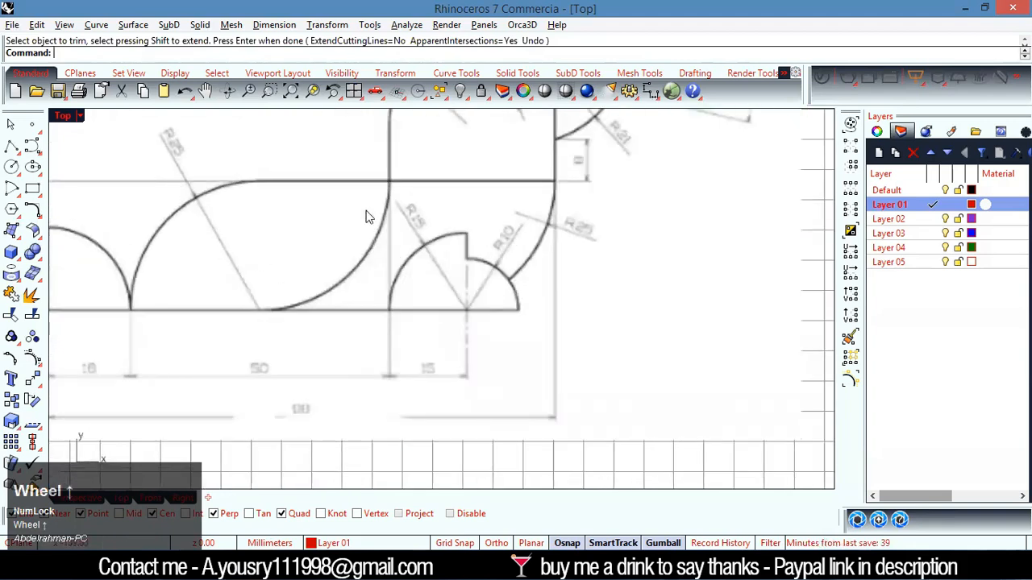
scroll(338, 249, down, 1)
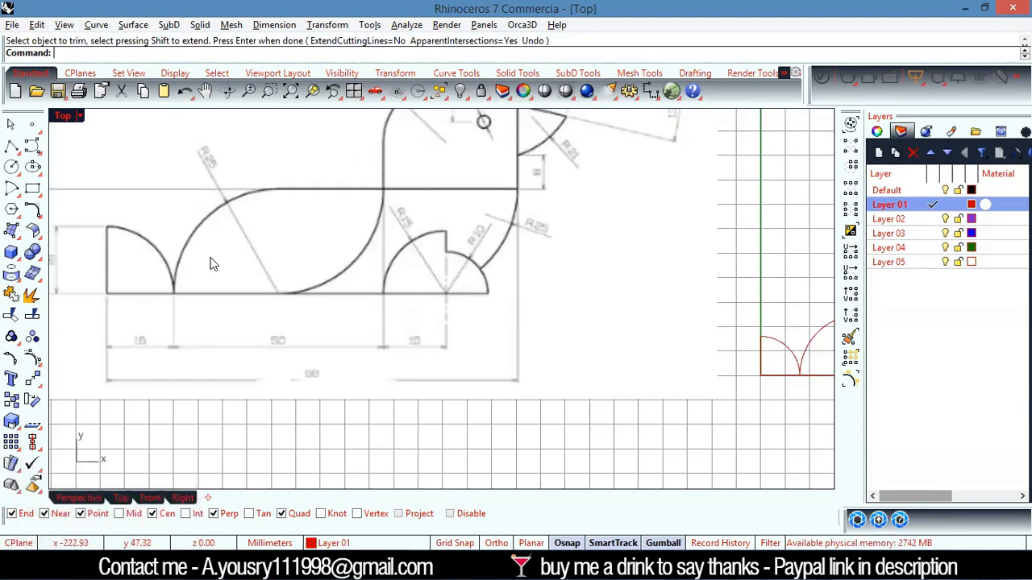
scroll(214, 264, down, 2)
scroll(566, 288, up, 2)
scroll(596, 297, up, 3)
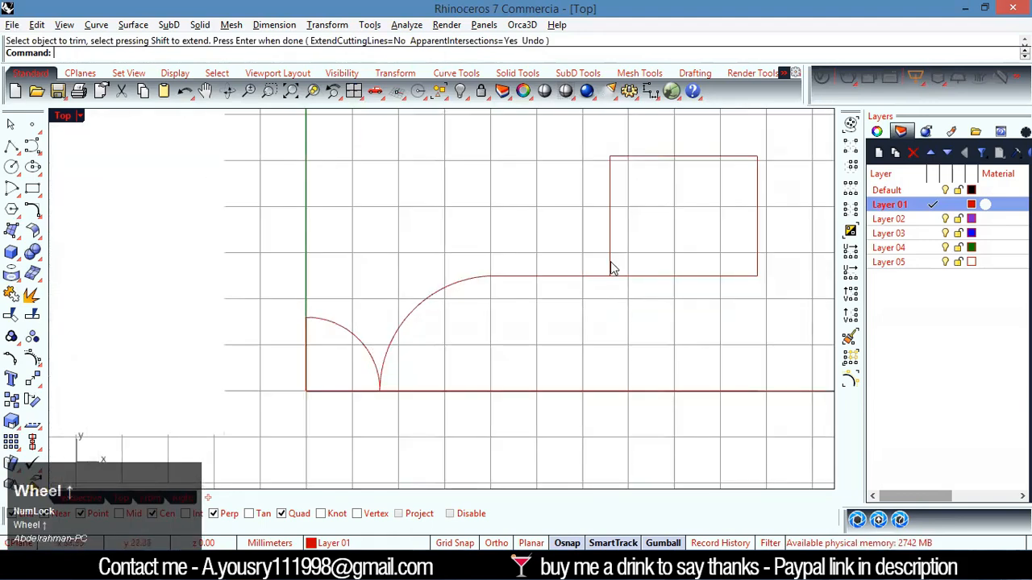
- Explode the head rectangle into separate line segments
click(610, 268)
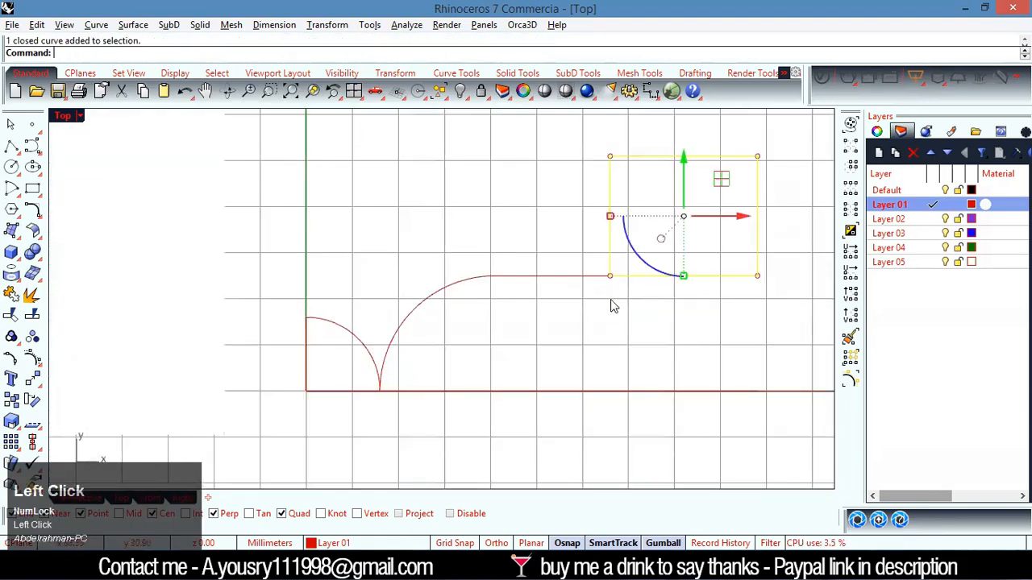
click(28, 296)
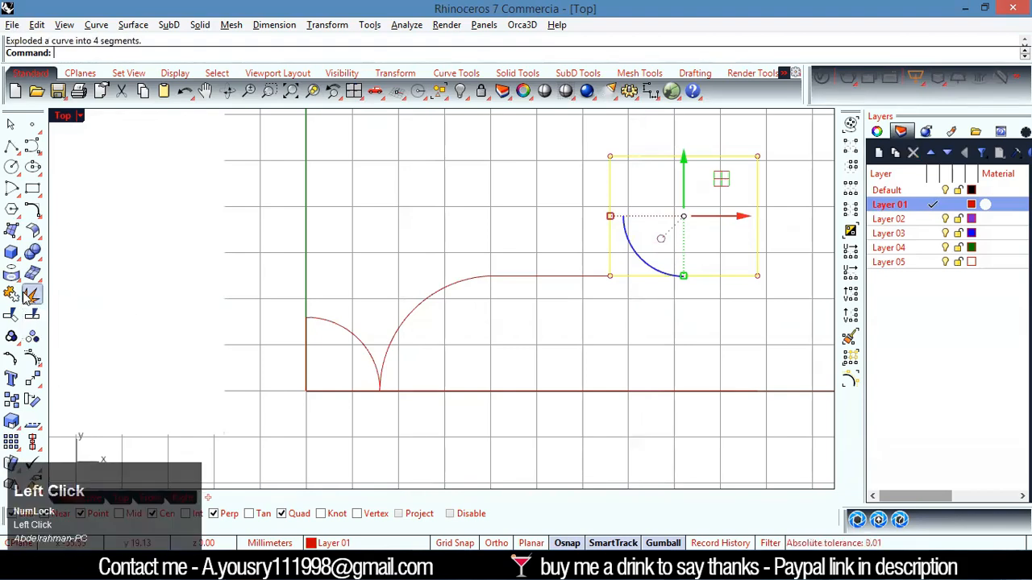
click(613, 322)
- Lengthen the head rectangle's tail-side edge straight down past the base line
scroll(621, 325, up, 4)
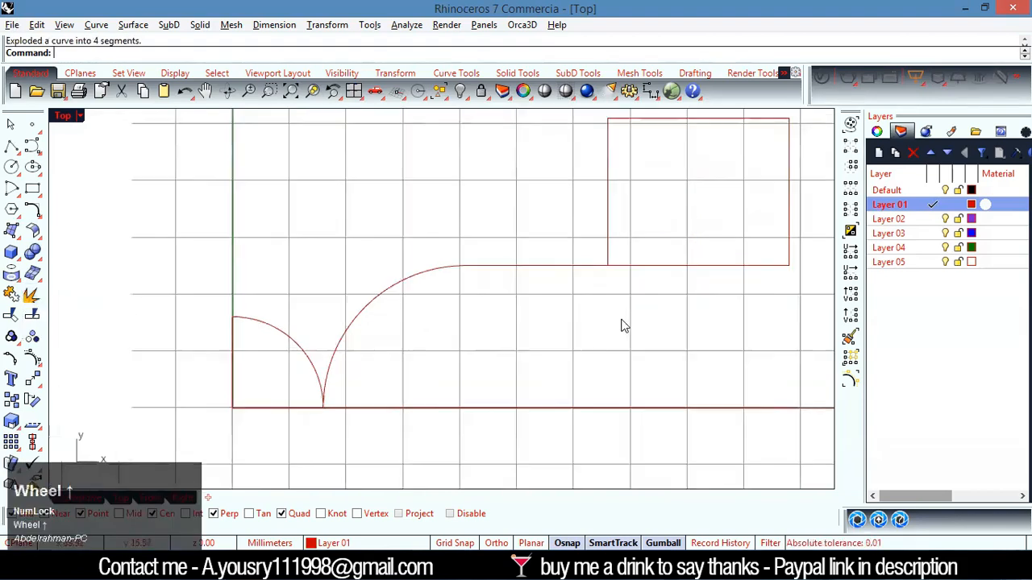
click(606, 218)
drag(555, 310, 605, 426)
scroll(592, 305, down, 3)
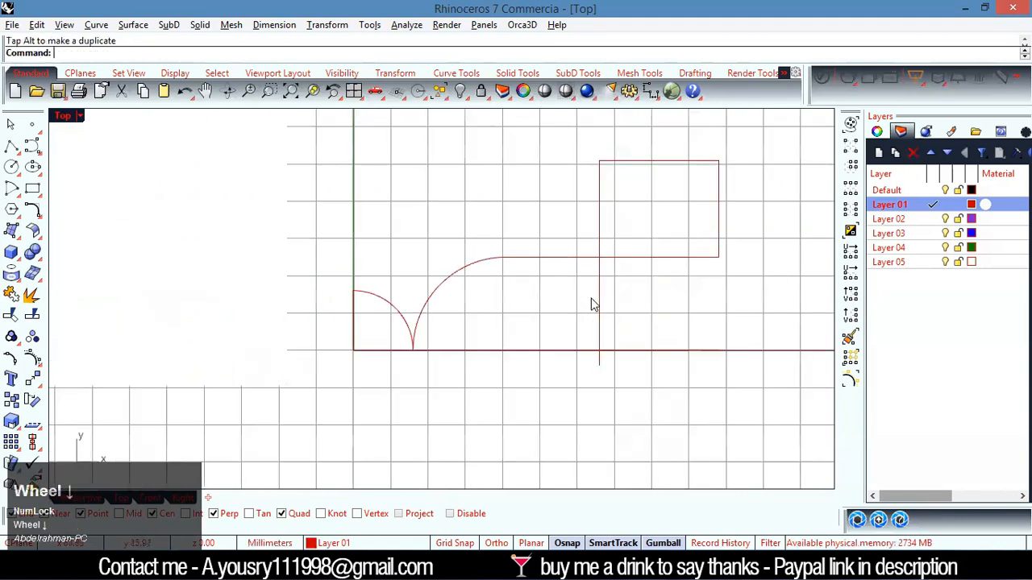
- Draw a 25 mm radius circle tangent to the lengthened vertical edge and the base line, on the tail side
scroll(569, 297, down, 6)
scroll(555, 286, down, 4)
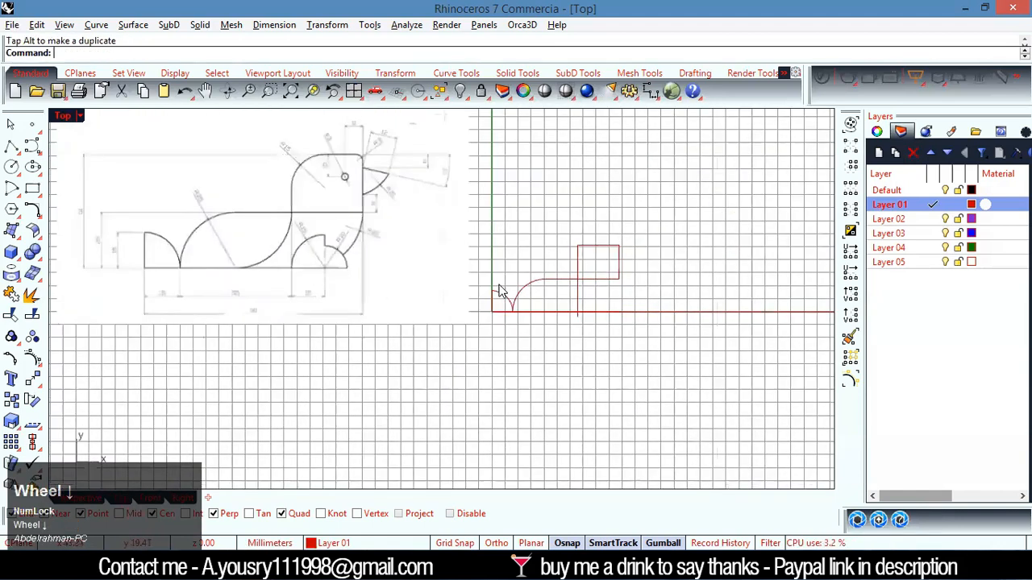
scroll(499, 288, up, 4)
scroll(621, 325, up, 2)
click(555, 379)
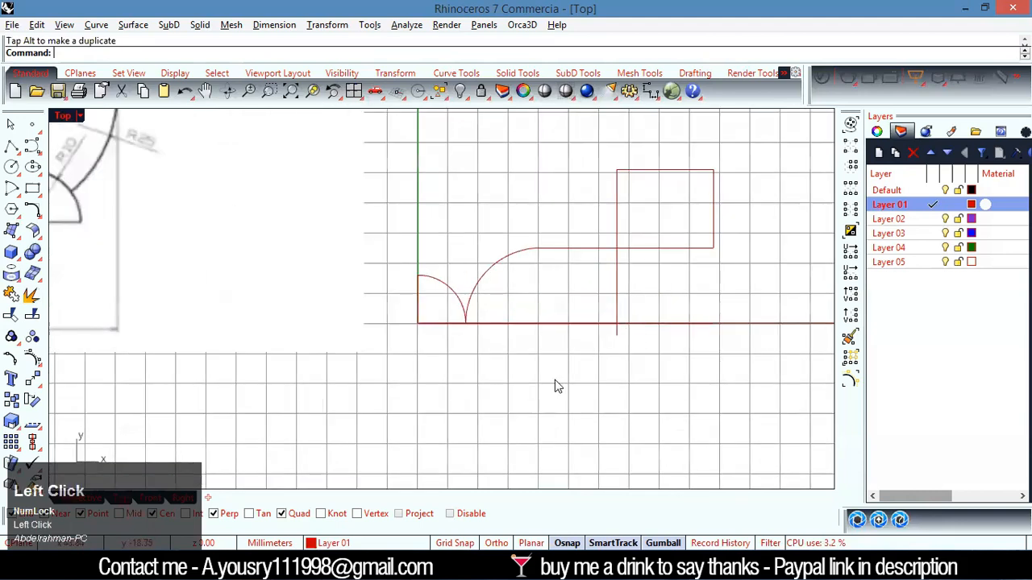
text(C)
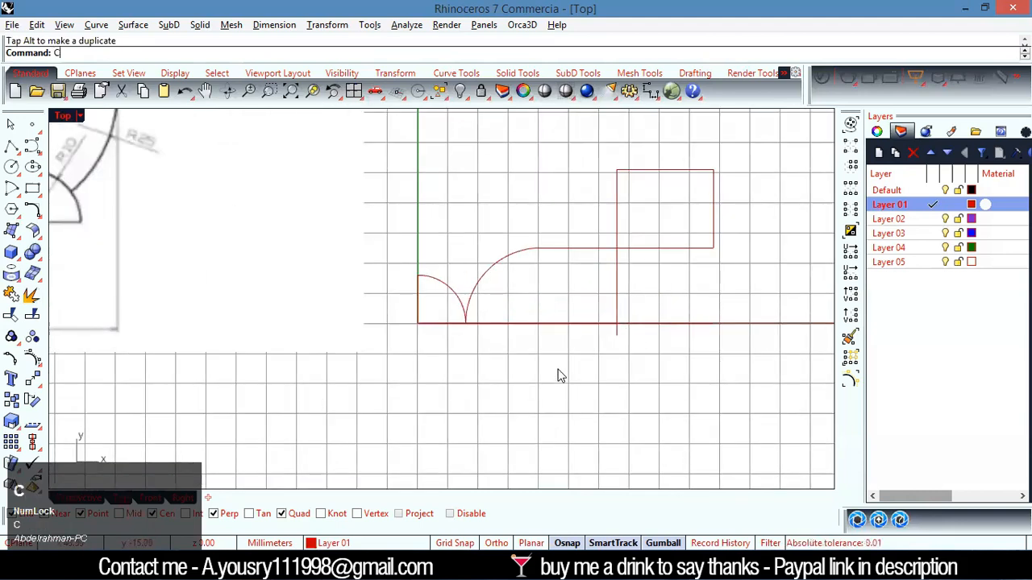
click(12, 167)
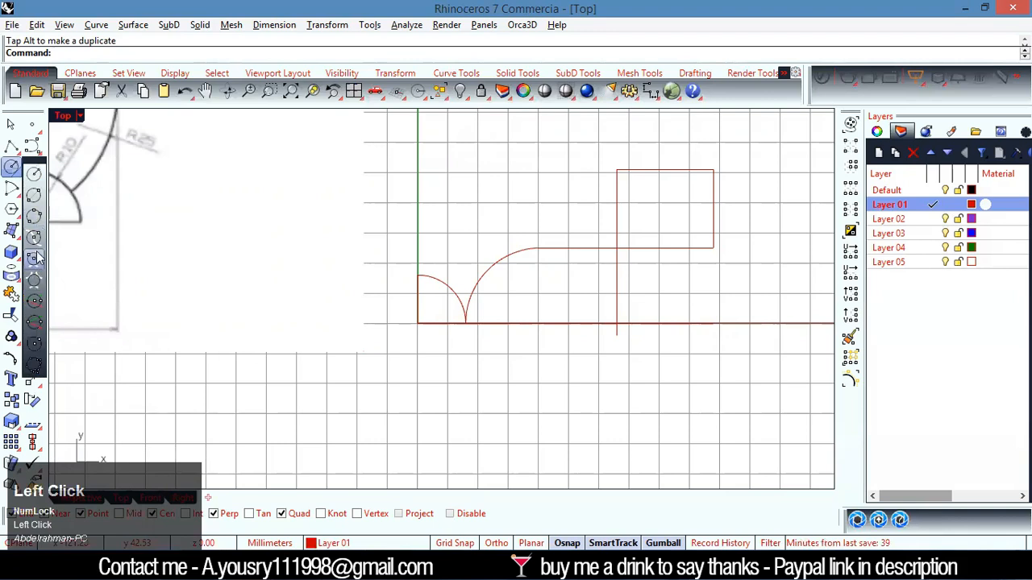
click(35, 260)
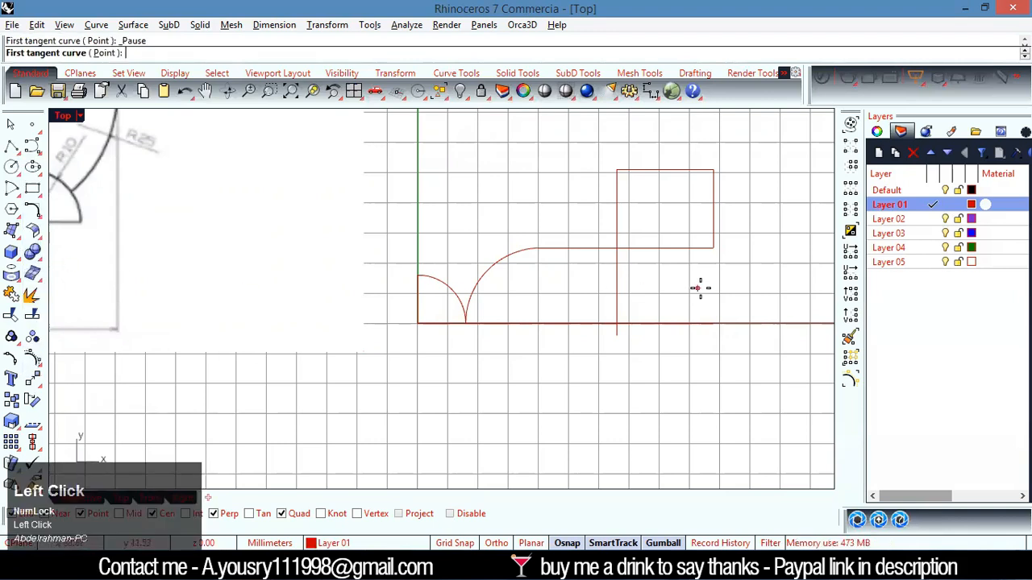
click(618, 297)
click(570, 323)
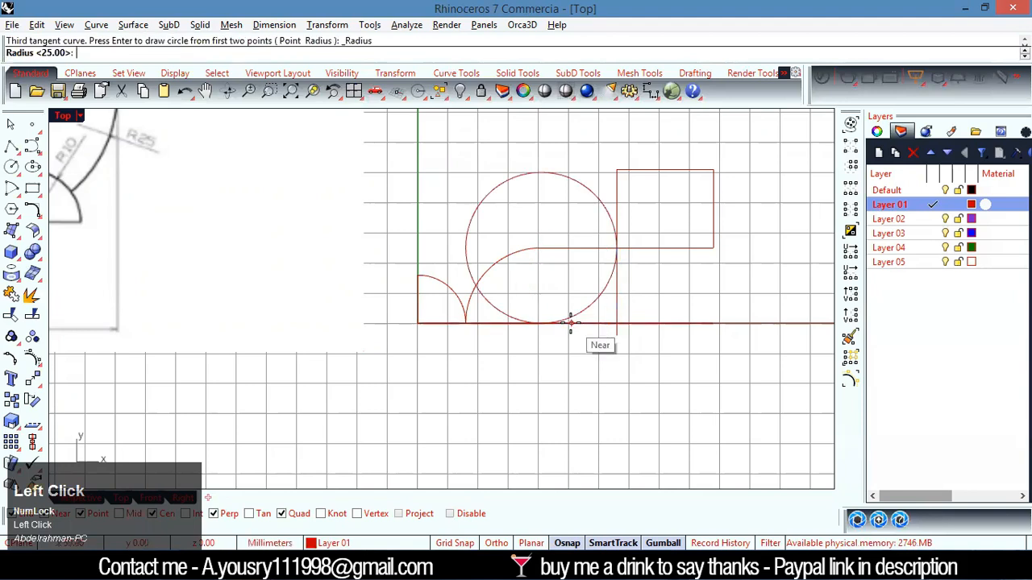
right_click(570, 323)
- Trim the circle, base line and lengthened edge against each other and the body's top line, keeping the quarter arc below the neck
scroll(616, 301, up, 2)
drag(675, 282, 530, 364)
key(ctrl)
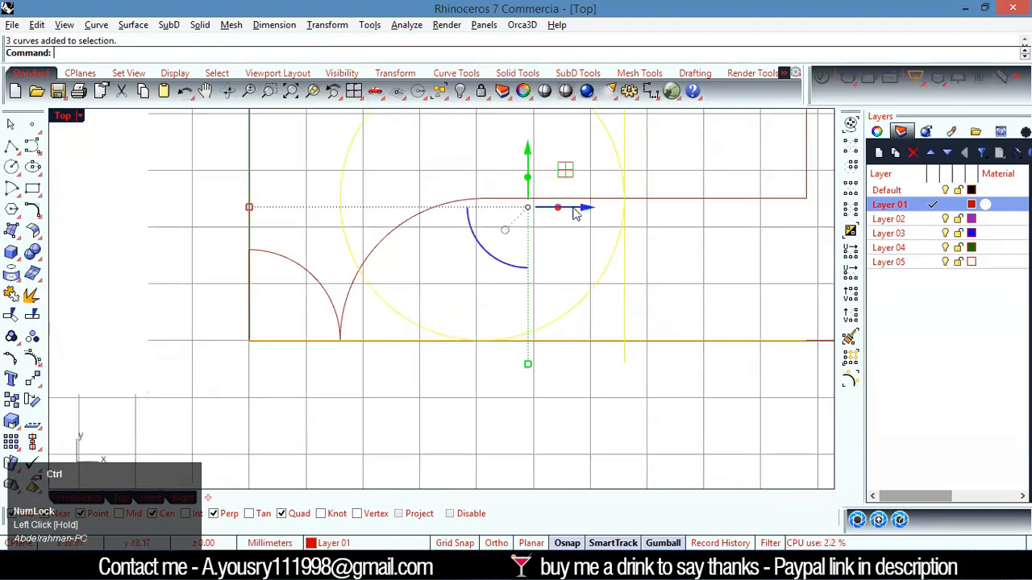
shift+click(611, 199)
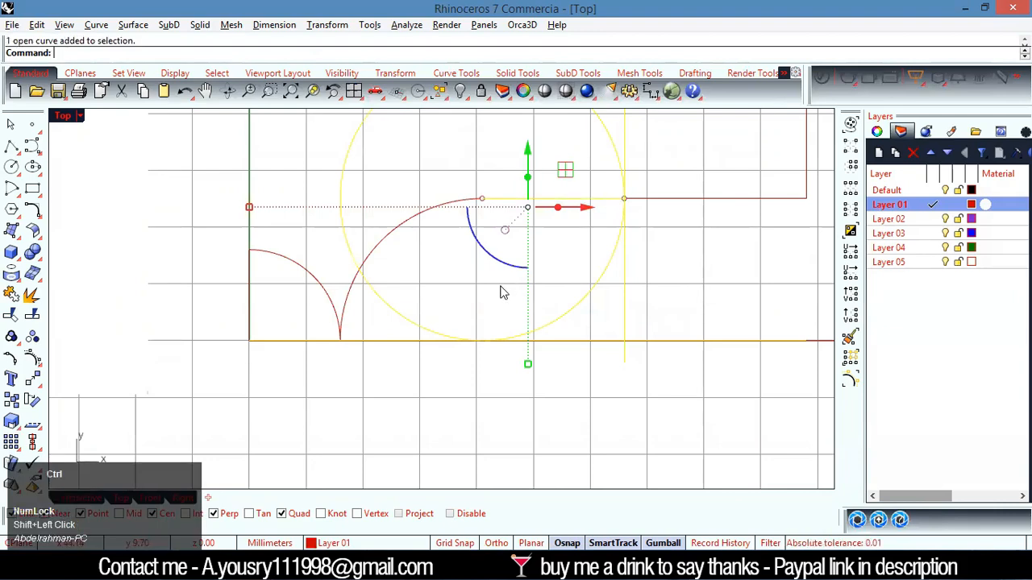
key(ctrl+t)
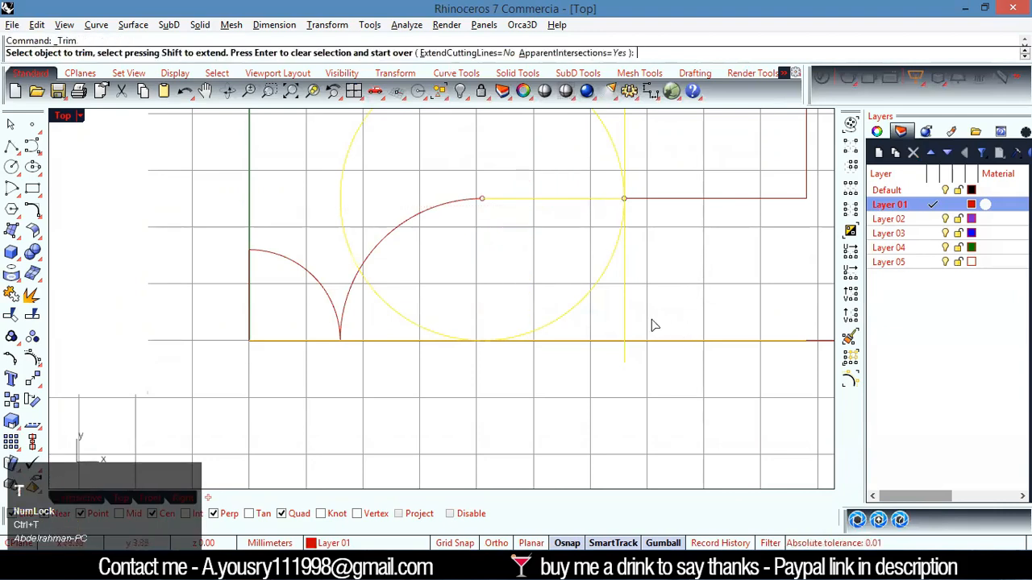
scroll(655, 325, down, 10)
scroll(387, 299, up, 2)
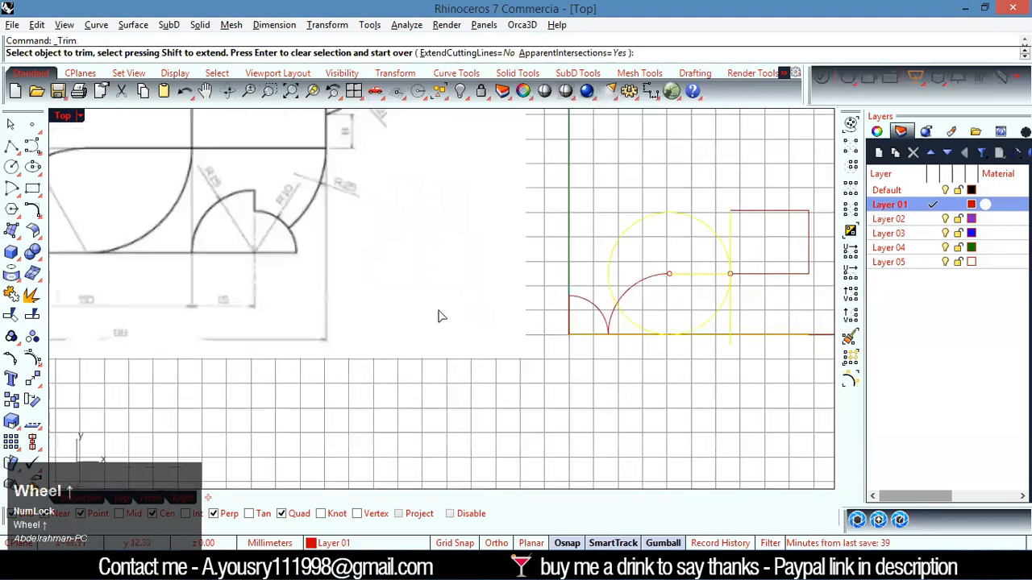
scroll(700, 323, up, 1)
drag(755, 321, 734, 366)
click(617, 331)
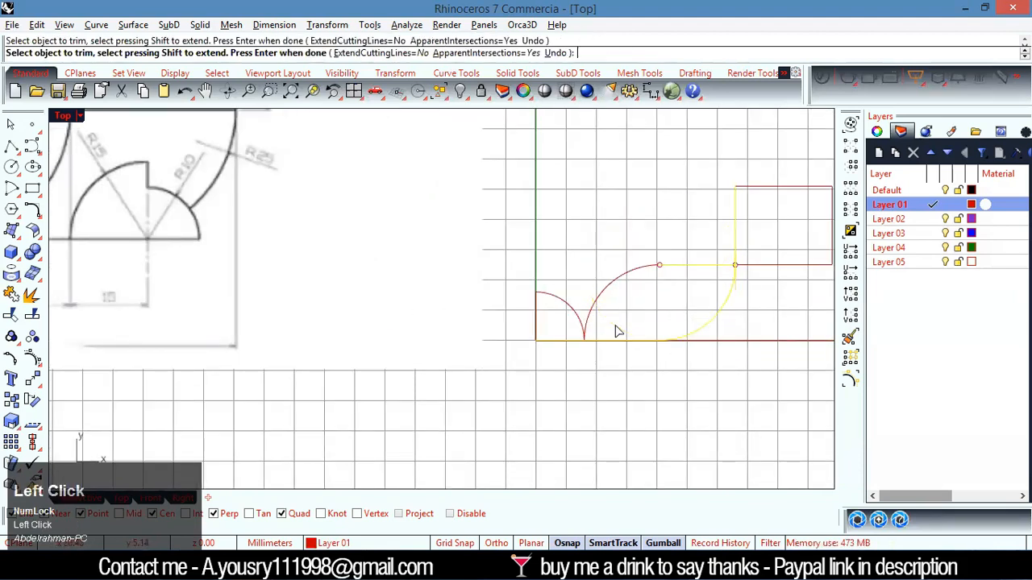
right_click(695, 282)
click(518, 302)
- Examine the head's corner radii, eye and beak dimensions on the reference image
scroll(532, 307, down, 4)
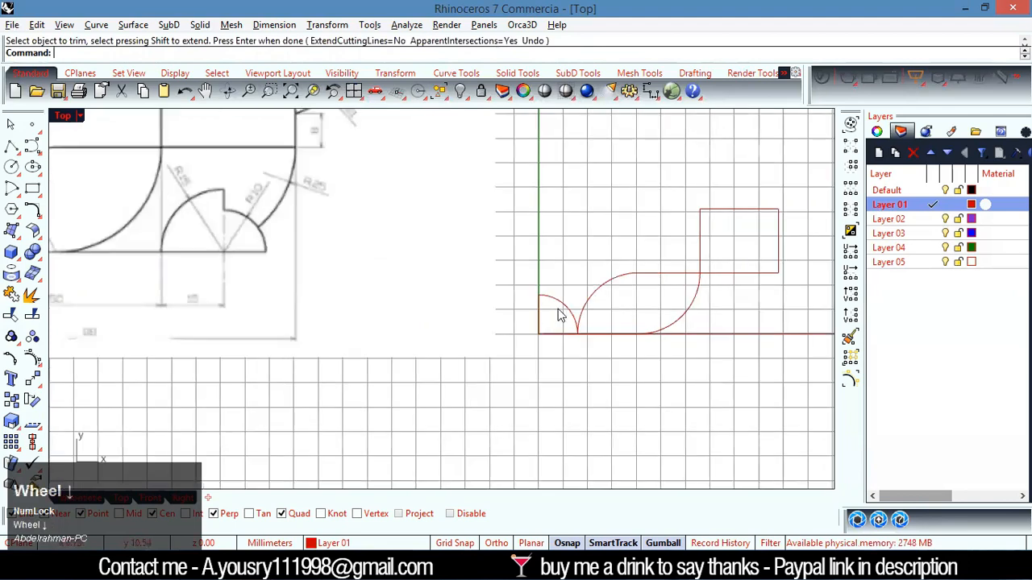
scroll(266, 144, up, 5)
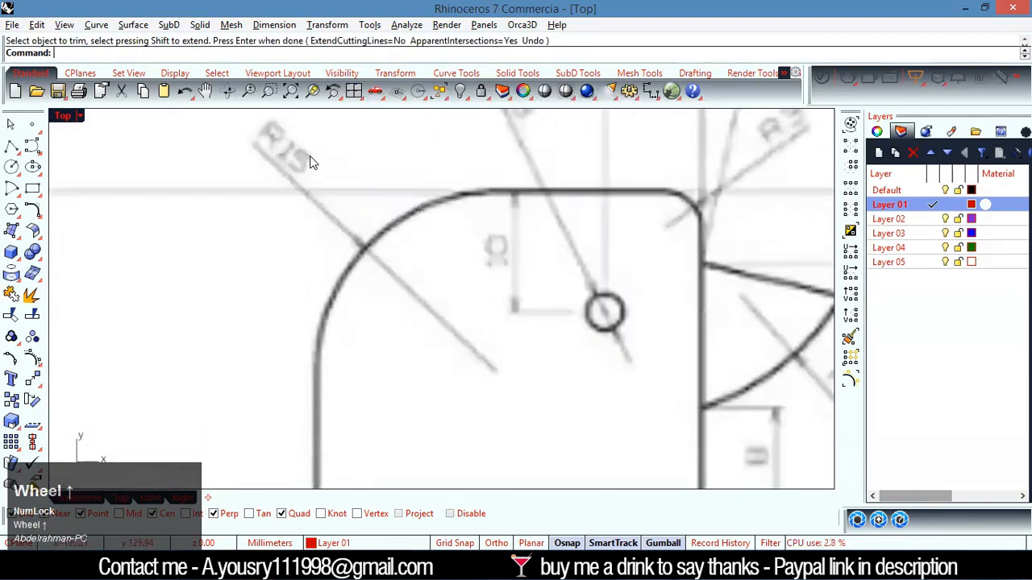
scroll(313, 185, down, 2)
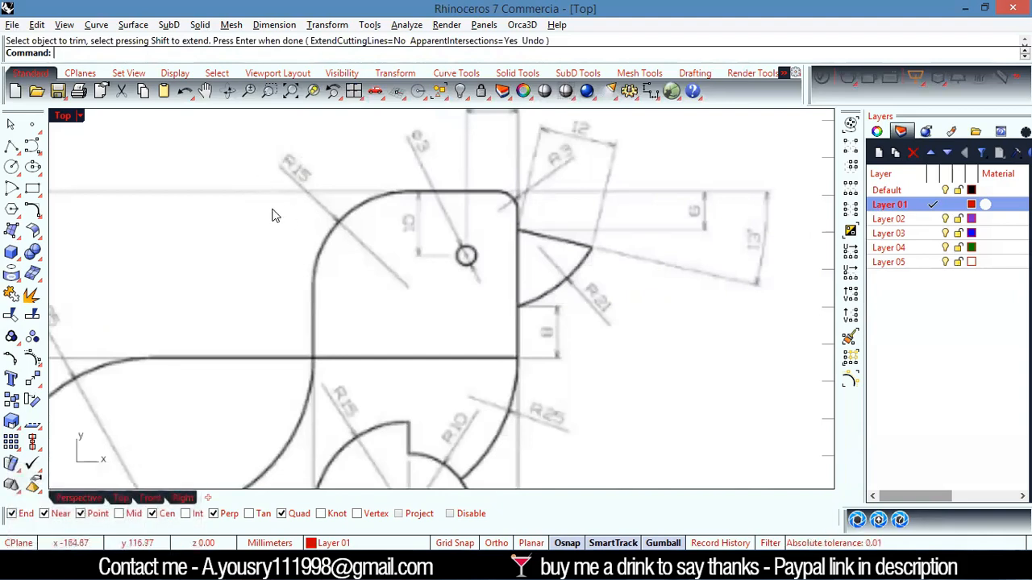
scroll(275, 211, down, 6)
scroll(708, 365, up, 4)
right_drag(668, 362, 522, 304)
scroll(685, 372, up, 2)
scroll(725, 387, down, 6)
scroll(652, 322, up, 2)
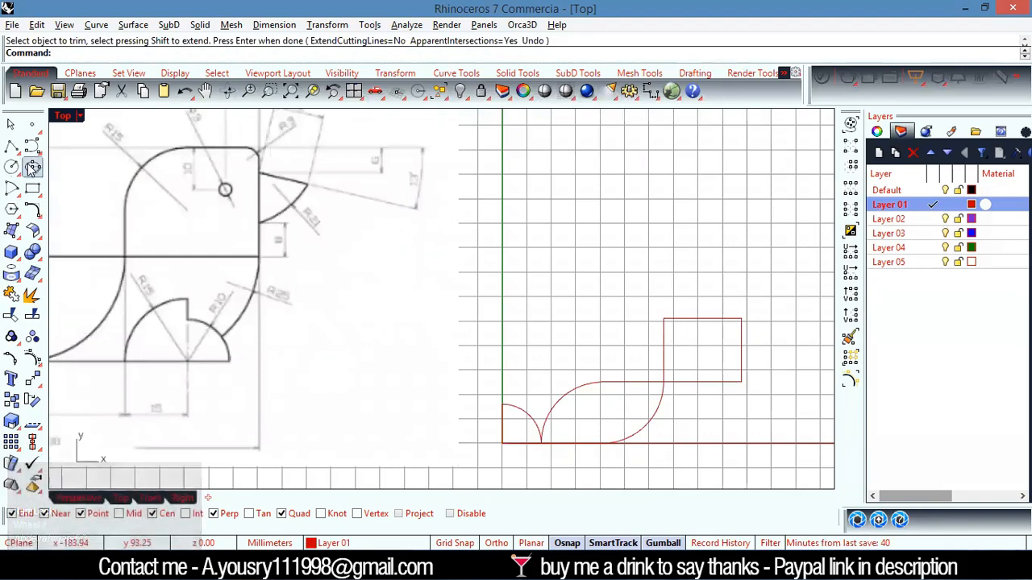
- Fillet the head's upper corner on the tail side with a 15 mm radius
click(34, 211)
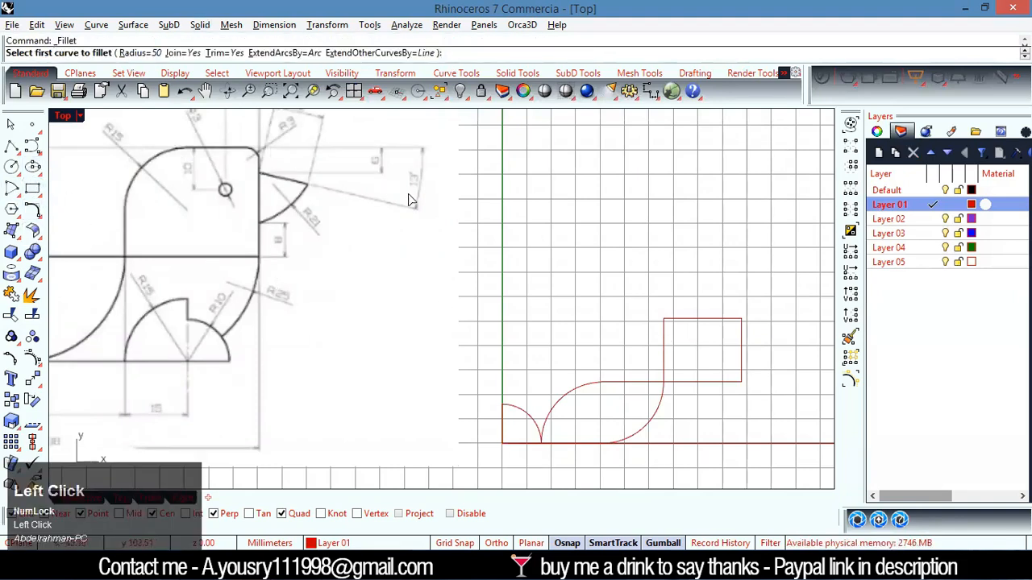
scroll(425, 271, up, 3)
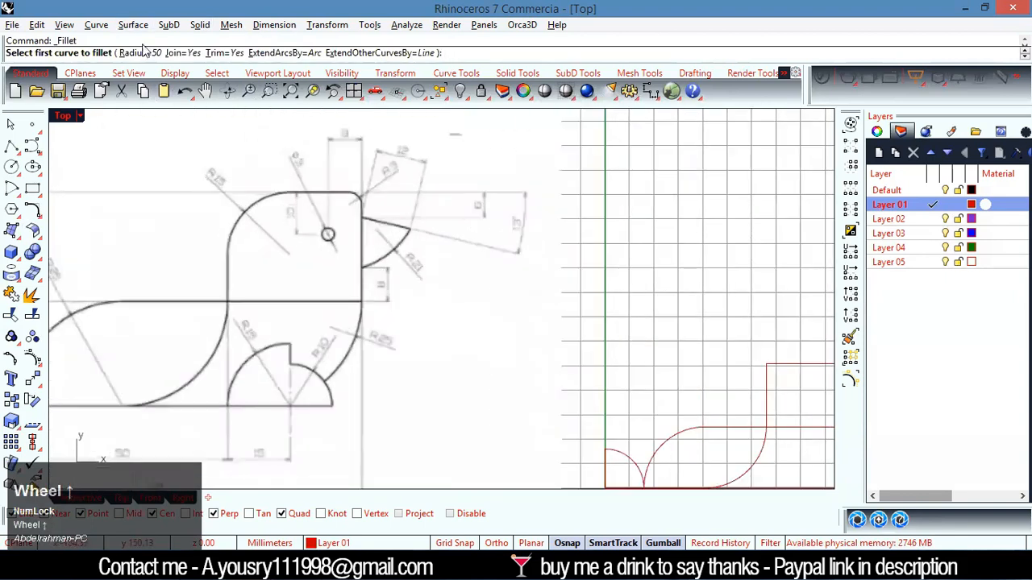
click(143, 55)
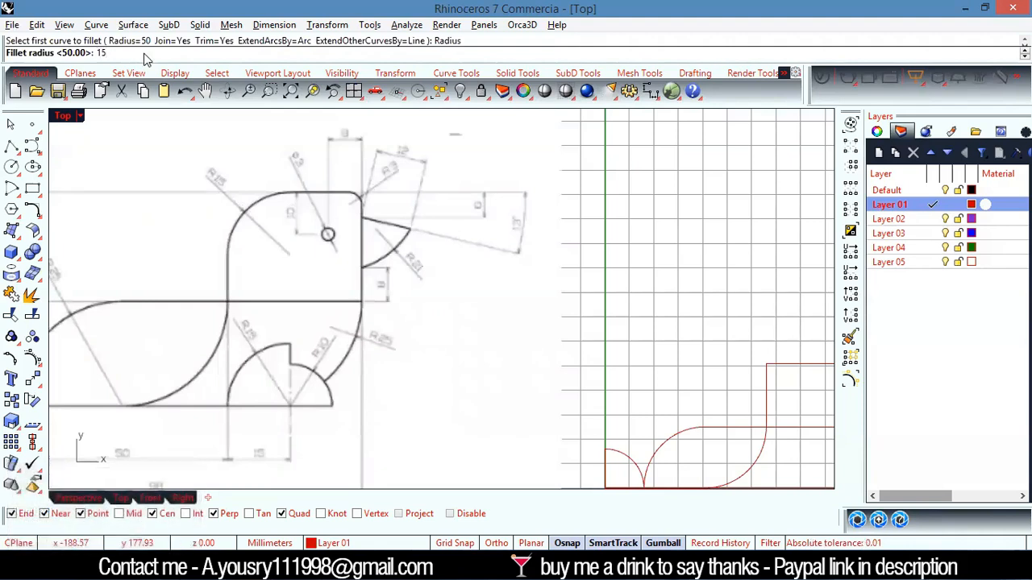
key(Return)
scroll(718, 363, down, 2)
click(685, 334)
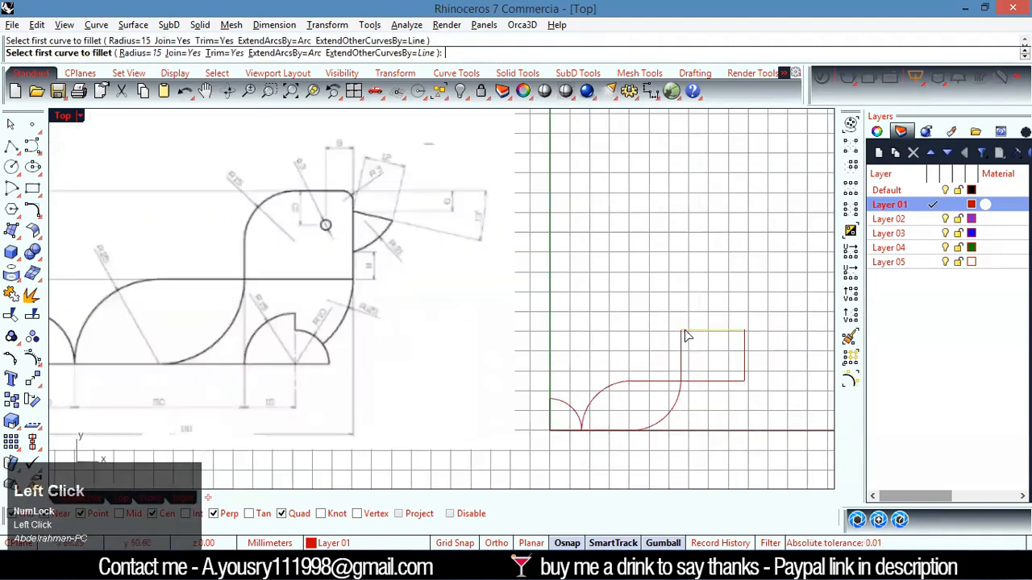
click(682, 351)
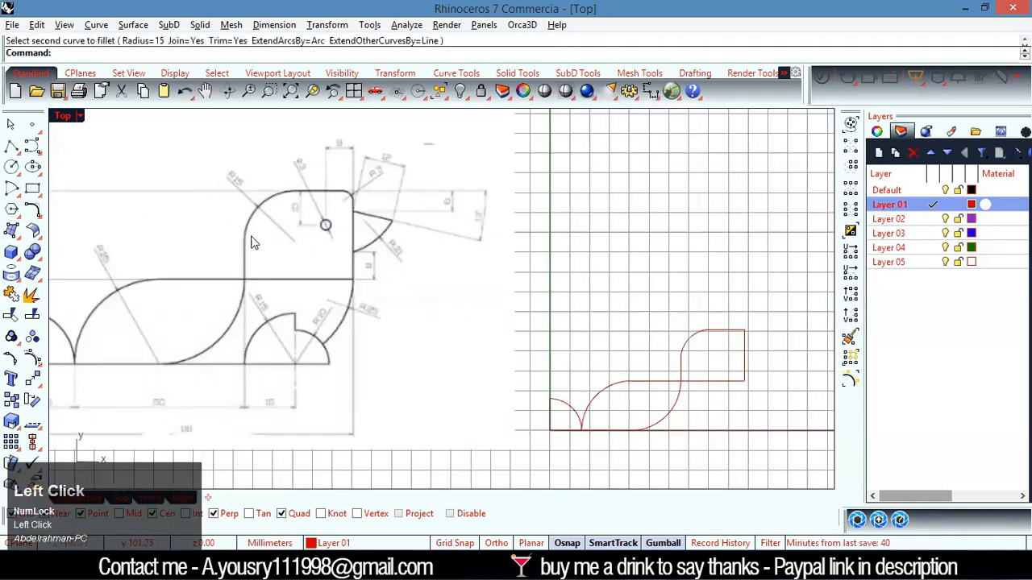
- Fillet the head's upper corner on the beak side with a 3 mm radius
scroll(349, 194, down, 5)
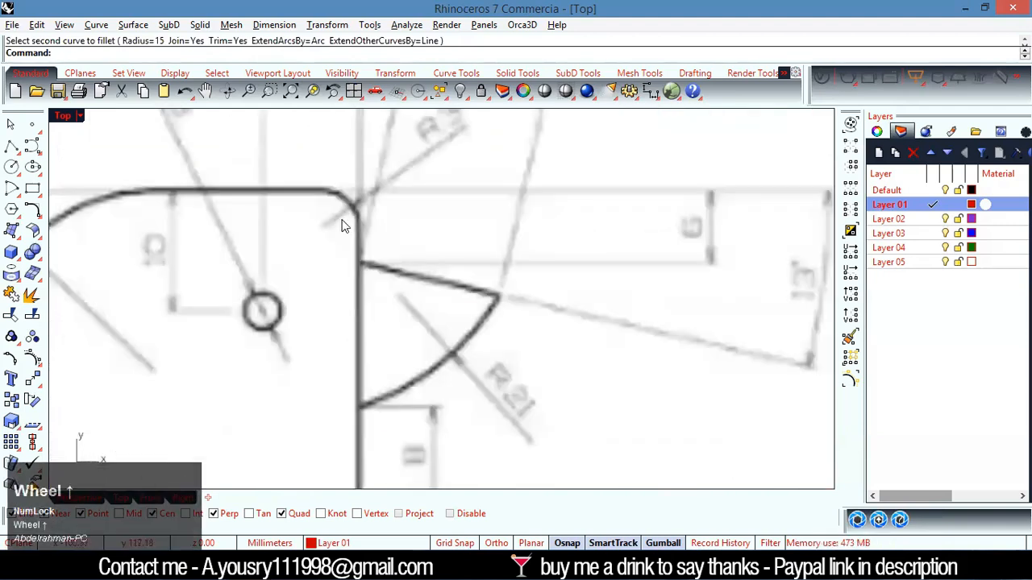
scroll(344, 201, down, 4)
right_click(484, 234)
click(144, 52)
text(3)
key(Return)
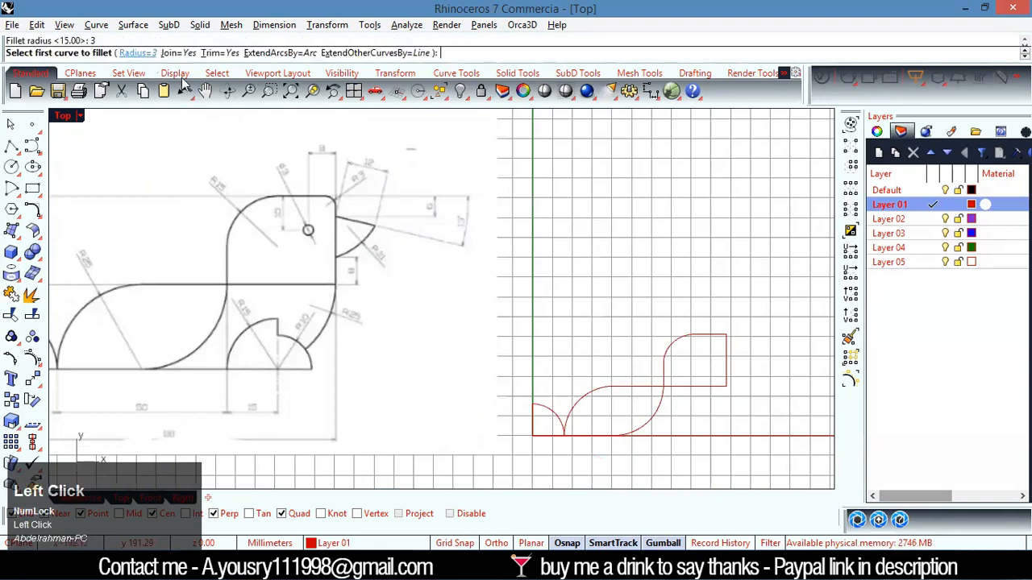
scroll(603, 361, down, 4)
scroll(681, 395, up, 4)
click(668, 307)
click(677, 327)
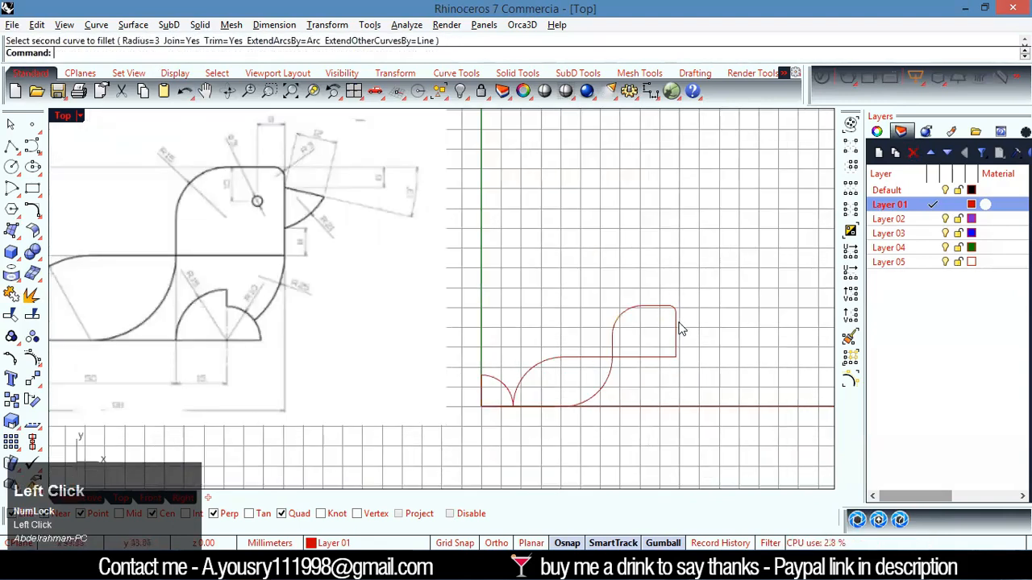
- Lengthen the base line horizontally along the x-axis so it runs past the head's beak-side vertical edge
scroll(230, 305, up, 4)
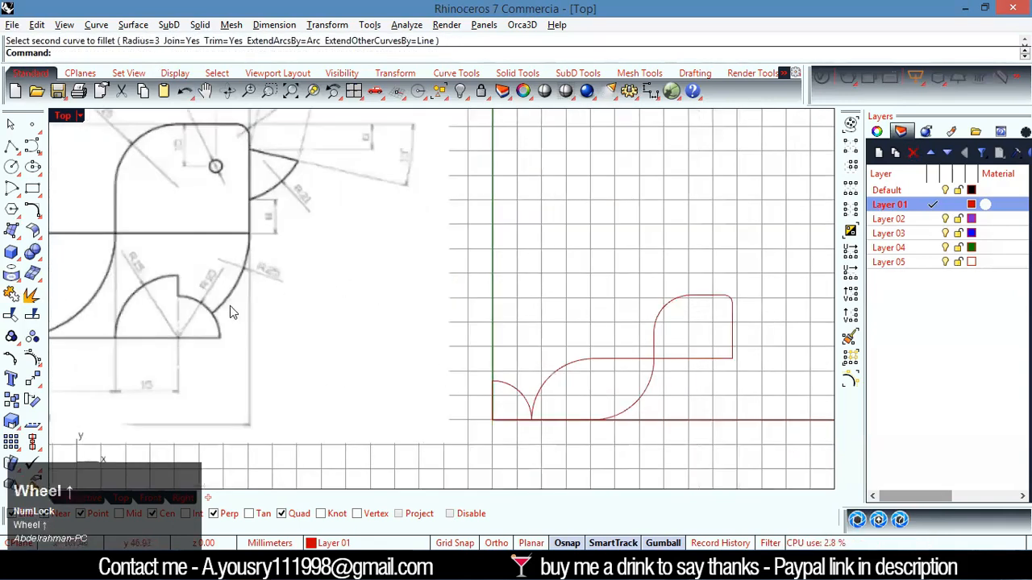
scroll(186, 357, down, 6)
scroll(654, 416, up, 6)
click(683, 370)
scroll(316, 334, down, 3)
scroll(583, 394, up, 4)
click(451, 368)
click(540, 414)
click(428, 368)
click(478, 376)
drag(478, 421, 436, 407)
click(433, 368)
click(452, 413)
click(416, 367)
click(501, 419)
click(468, 369)
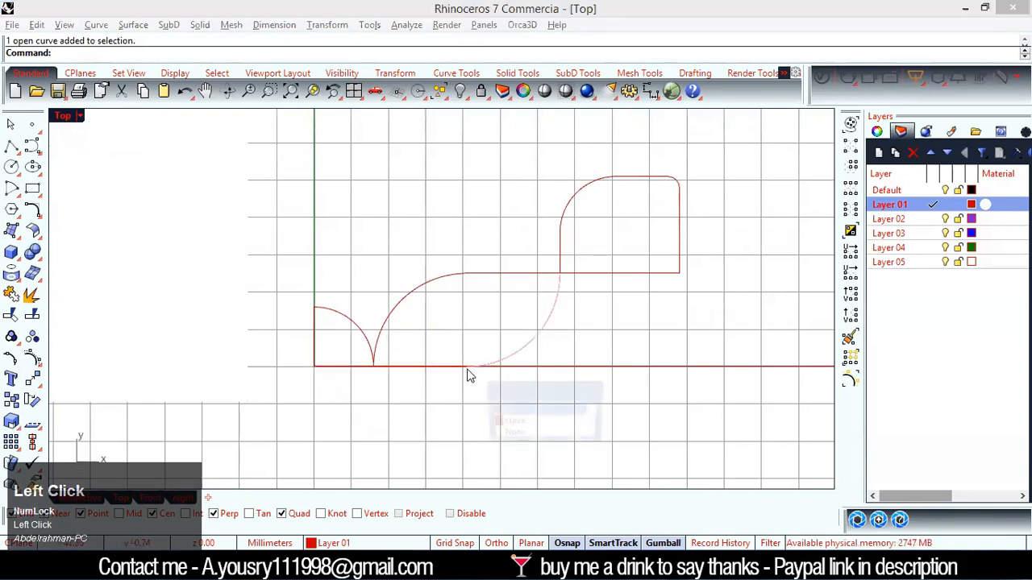
click(497, 411)
drag(440, 425, 765, 398)
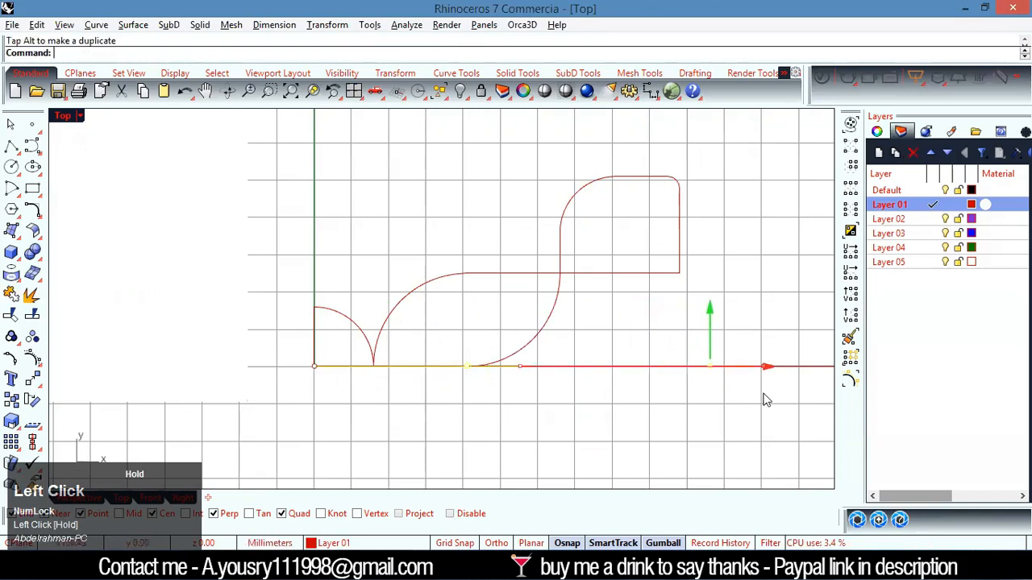
click(606, 421)
click(635, 371)
click(645, 385)
scroll(621, 397, down, 3)
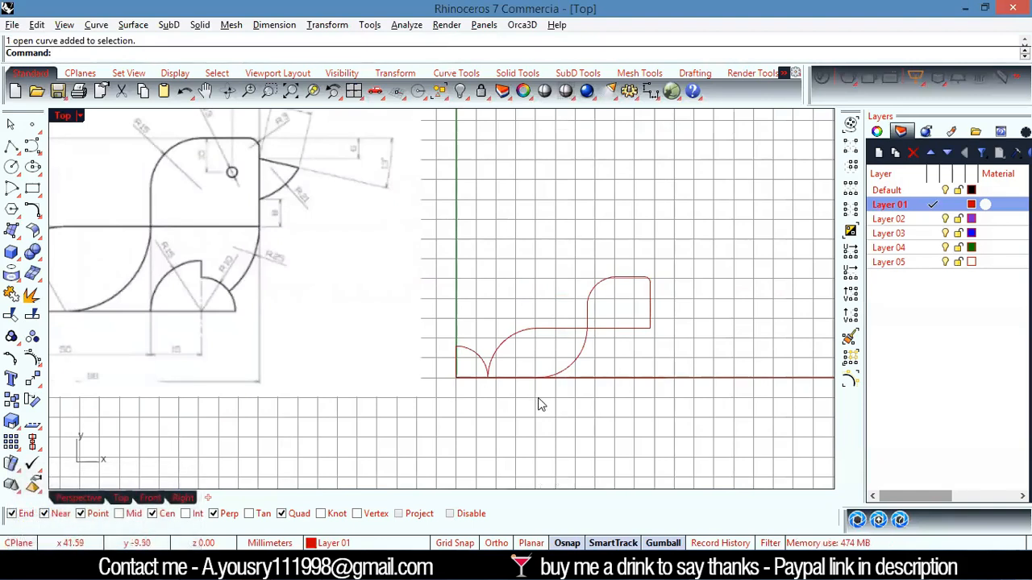
- Draw a vertical helper line from the beak-side end of the body's top line down past the base line
text(line)
key(Return)
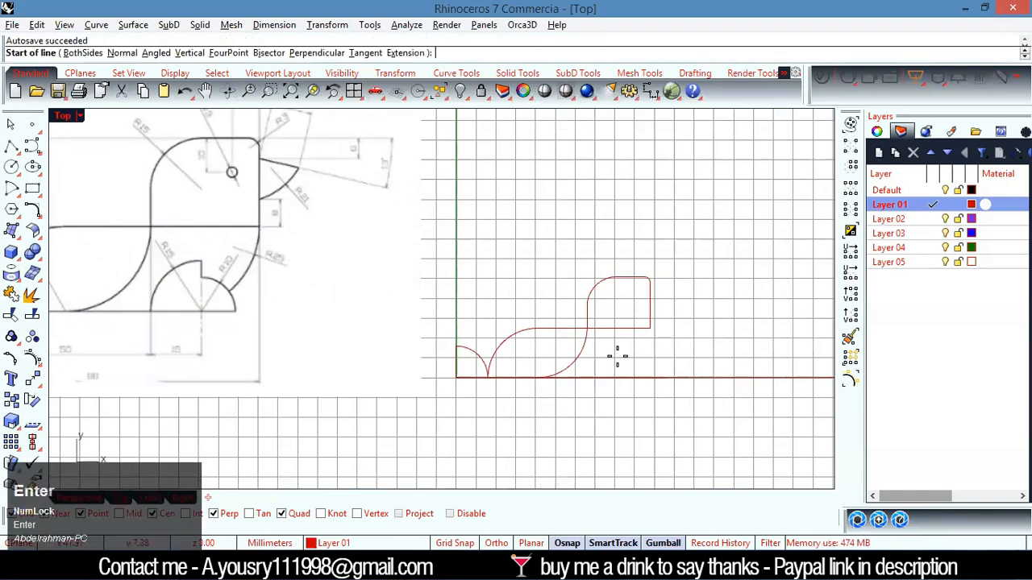
scroll(628, 352, up, 3)
click(662, 314)
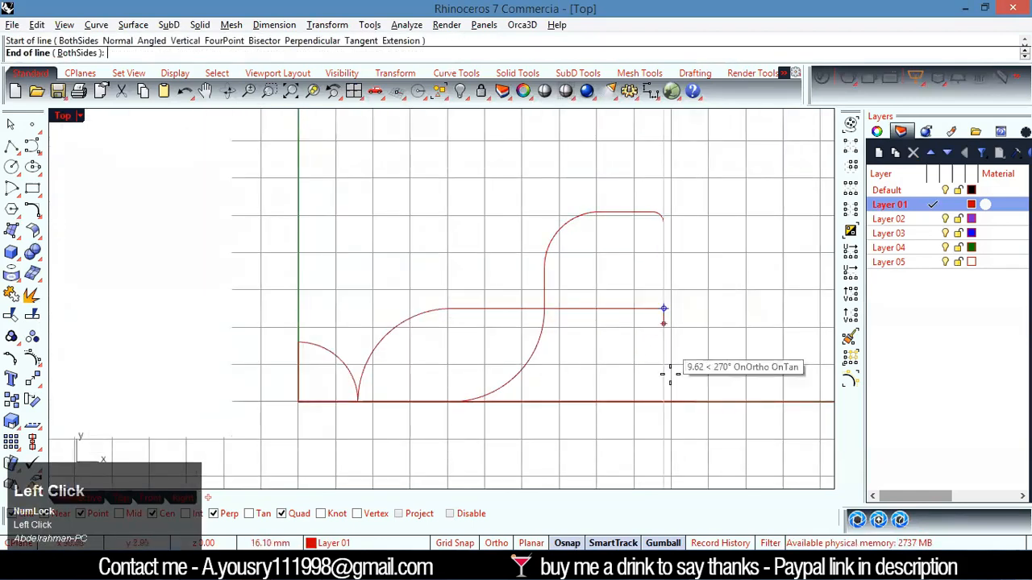
shift+click(665, 462)
- Trim the base line's excess beyond the vertical helper line and delete the helper line
drag(686, 395, 636, 448)
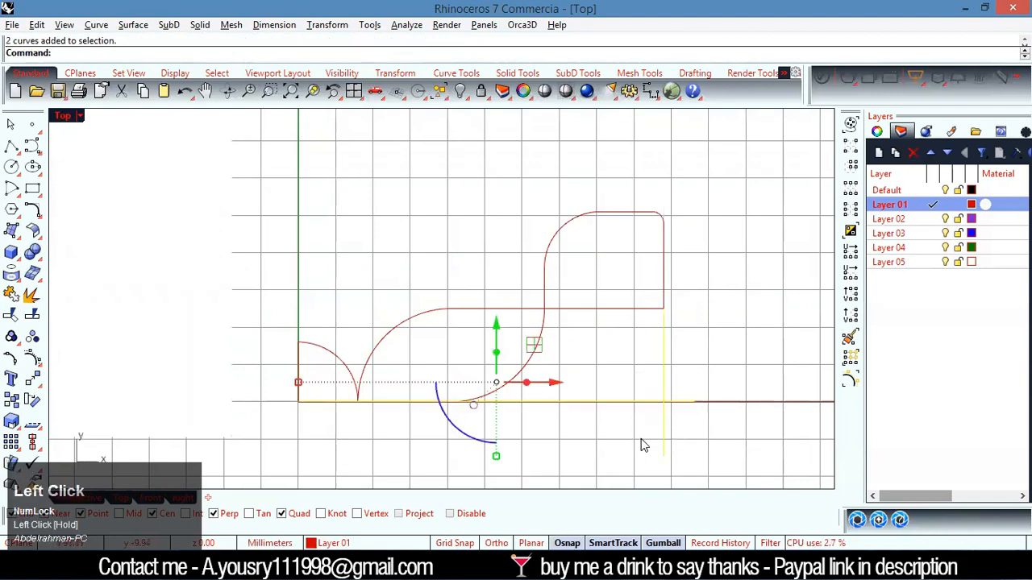
key(ctrl+t)
click(685, 403)
right_click(687, 415)
click(671, 428)
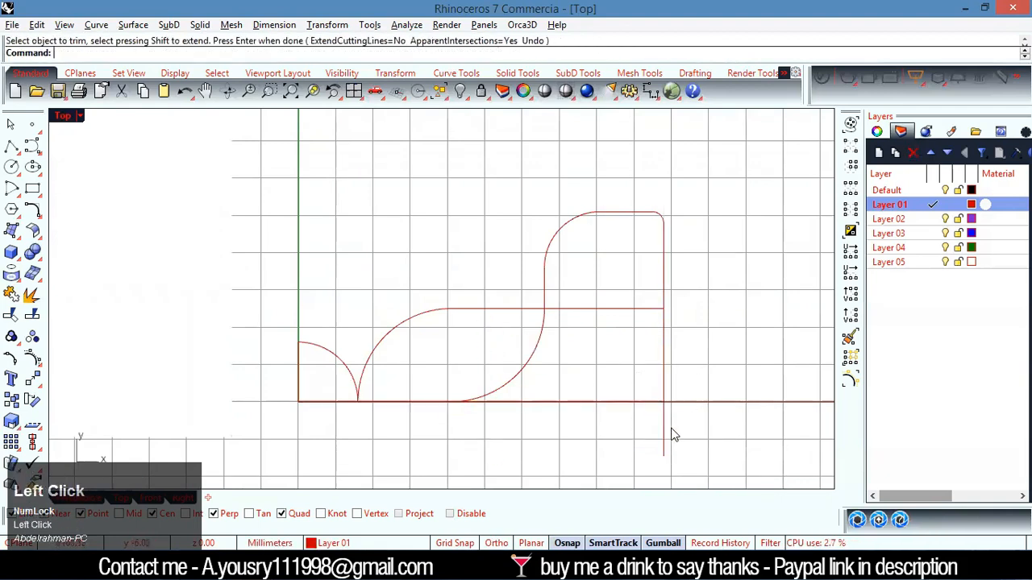
click(667, 436)
key(Delete)
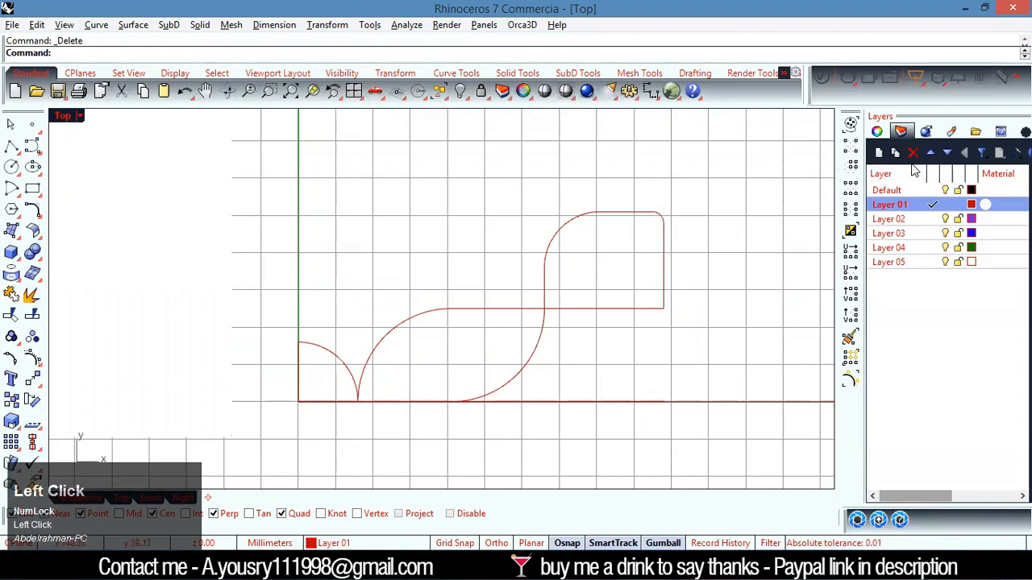
- Check the overall width from the origin to the base line's end with a temporary dimension
click(651, 96)
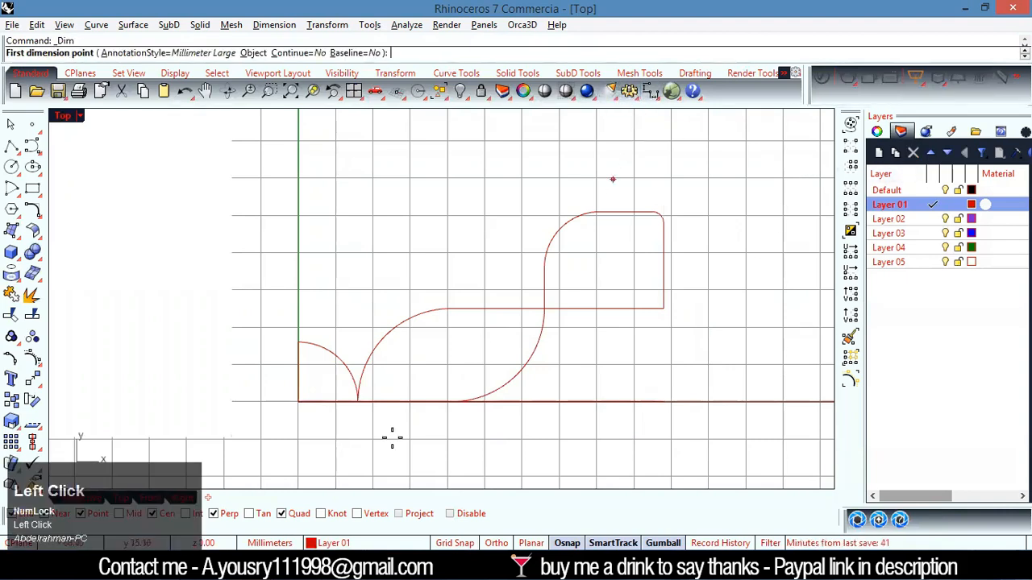
click(298, 402)
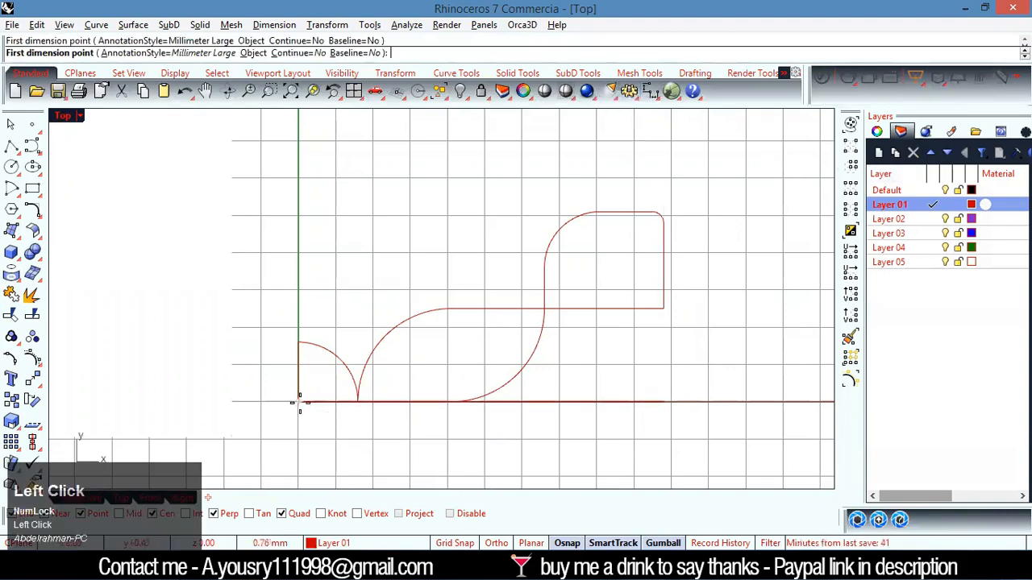
click(665, 402)
scroll(637, 405, down, 5)
click(621, 427)
scroll(675, 393, down, 3)
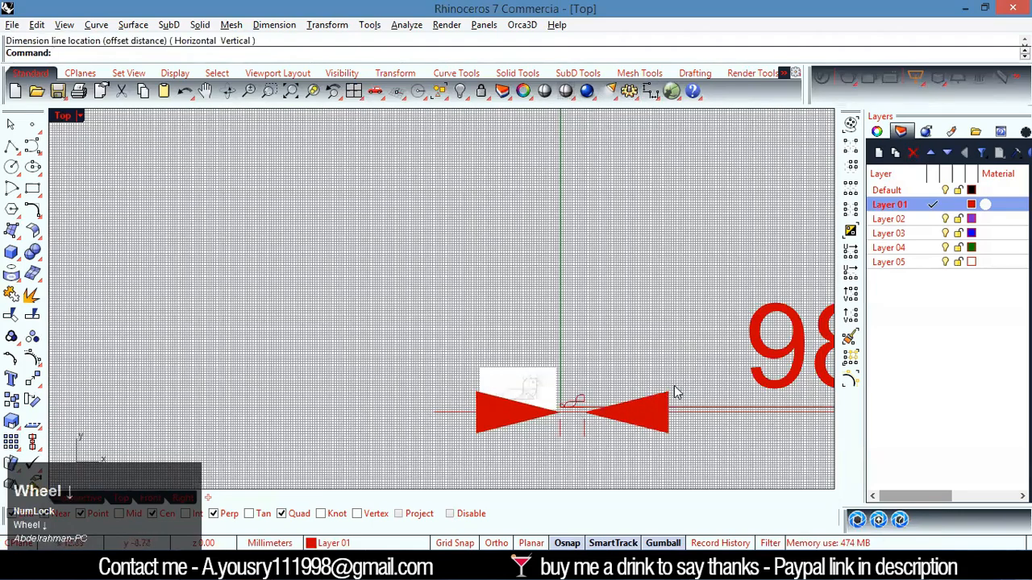
click(673, 428)
key(Delete)
- Examine the foot's radii and the horizontal spacing dimensions along the base on the reference image
scroll(497, 367, up, 3)
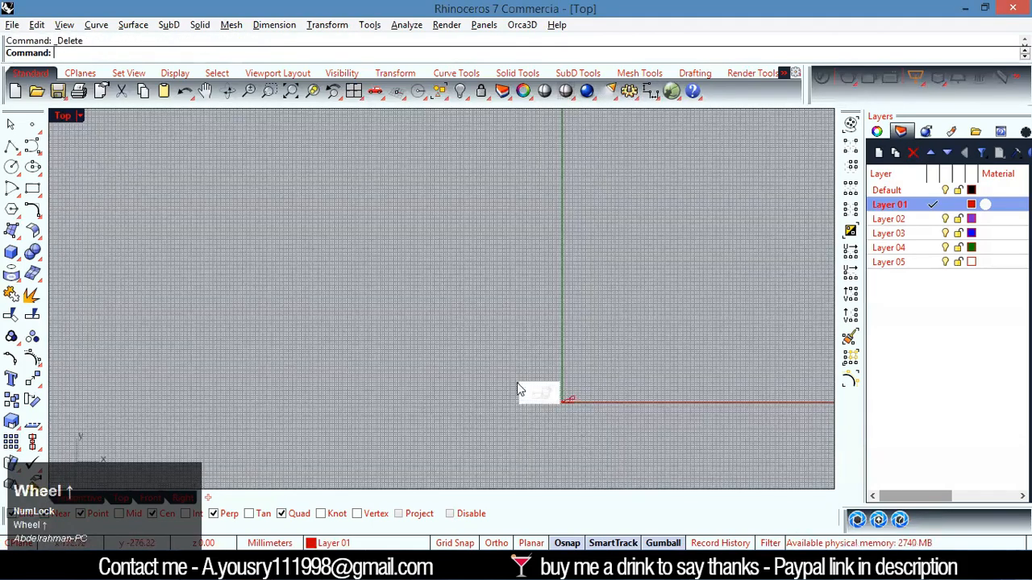
scroll(495, 369, up, 6)
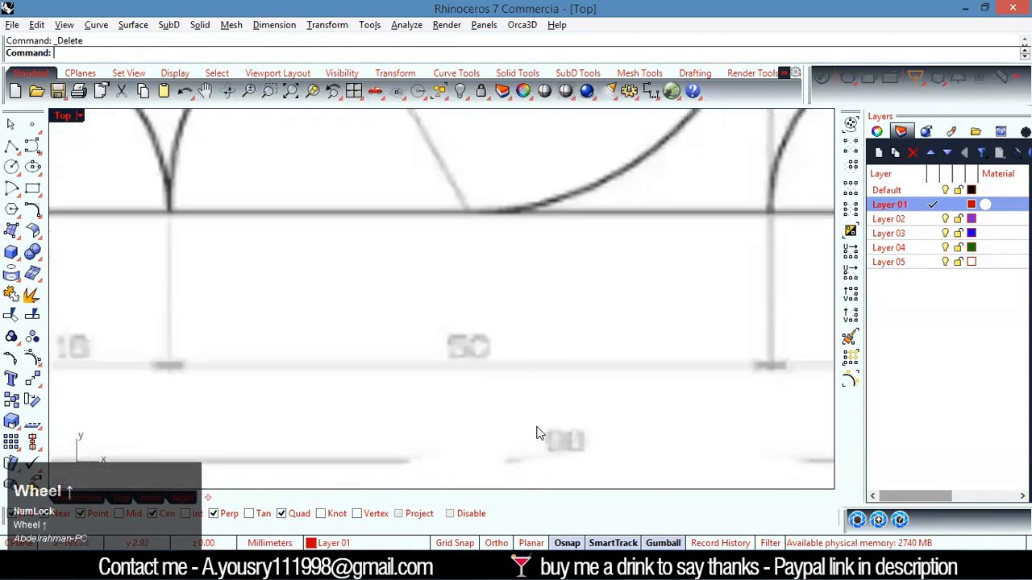
scroll(461, 403, down, 2)
scroll(484, 391, down, 2)
scroll(396, 368, up, 3)
scroll(543, 349, down, 3)
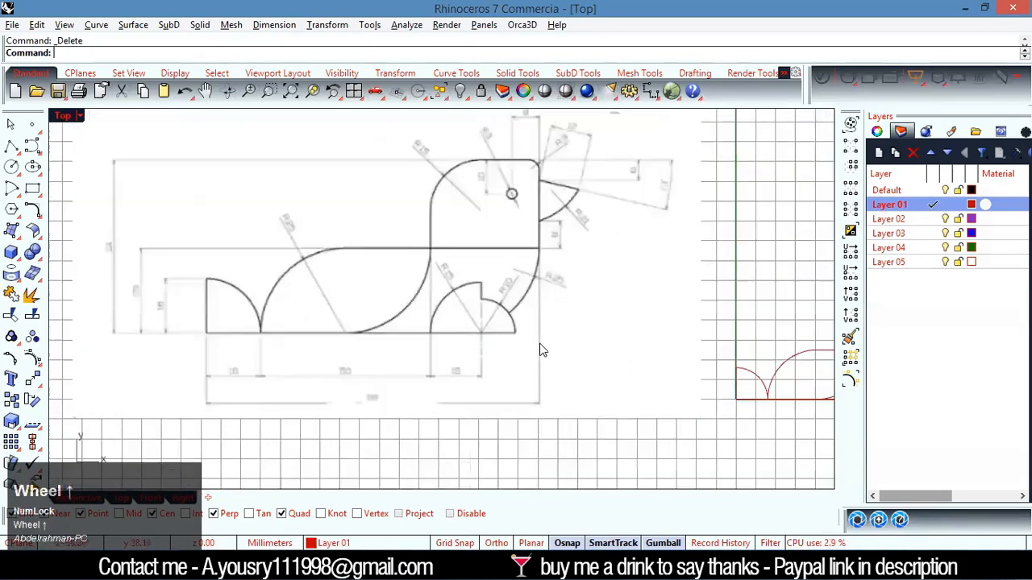
scroll(544, 334, up, 3)
scroll(451, 333, up, 2)
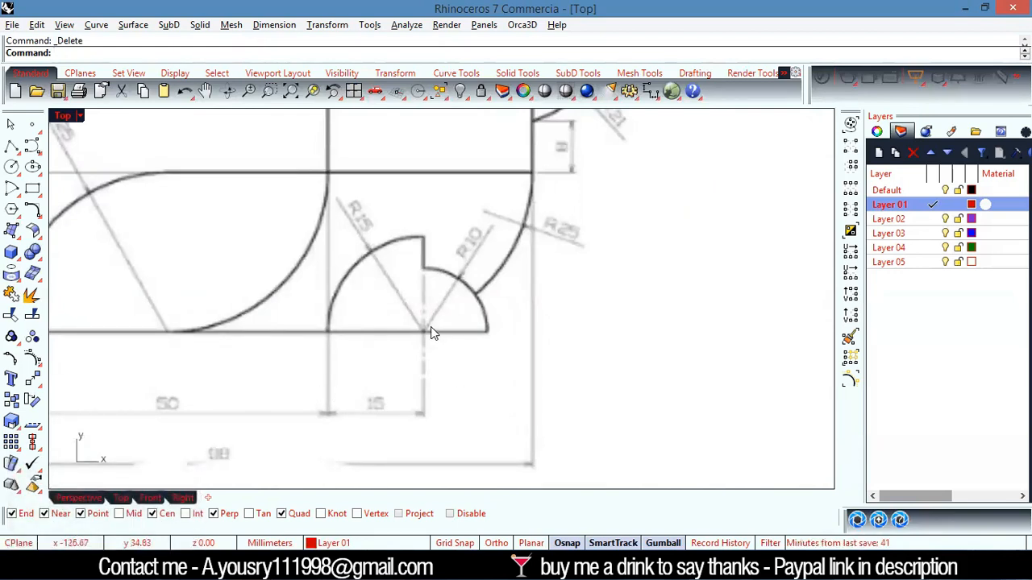
scroll(325, 376, down, 3)
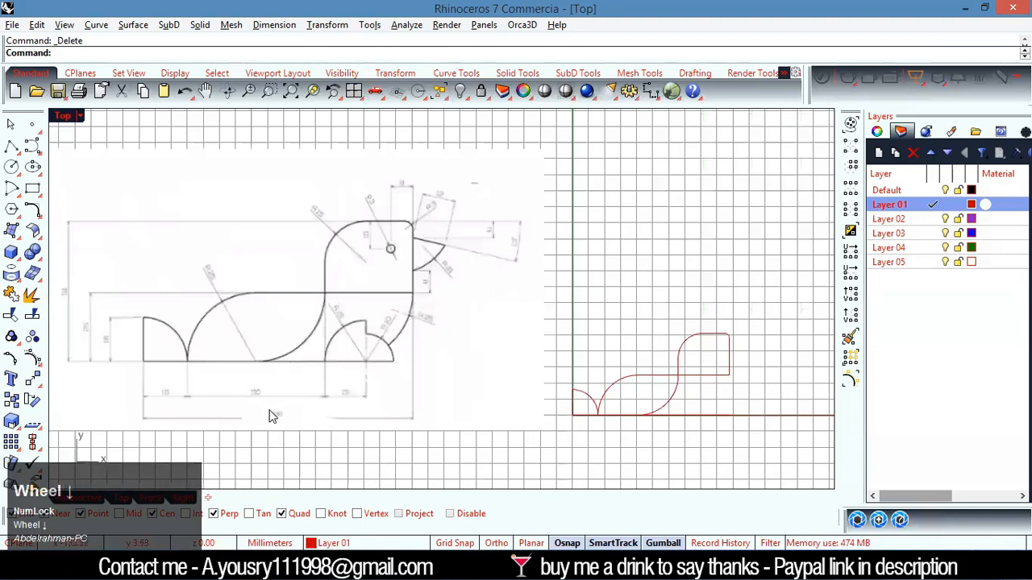
scroll(333, 350, up, 3)
scroll(698, 408, down, 3)
scroll(654, 298, up, 3)
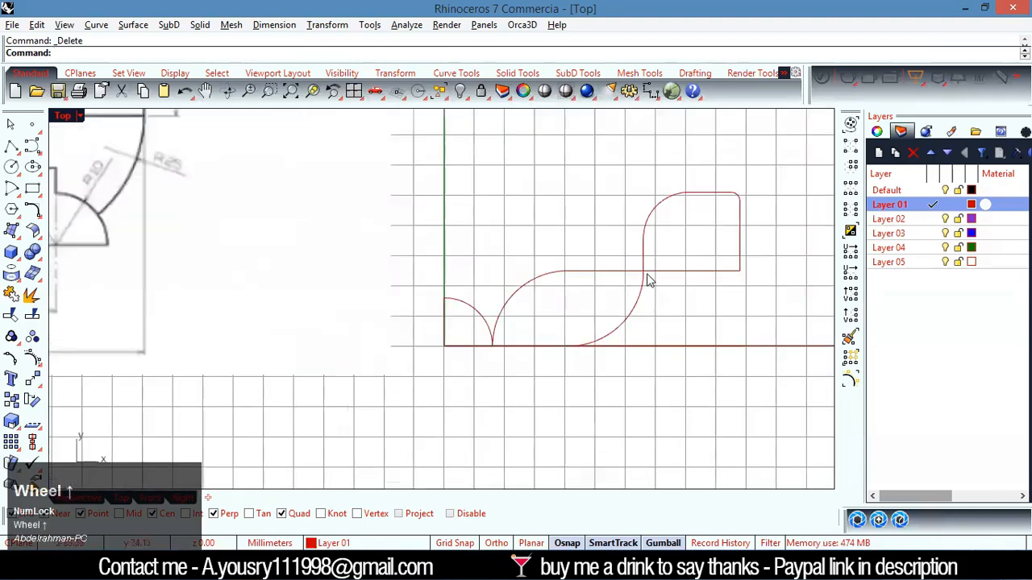
- Draw a vertical construction line from the neck's base down past the base line and move it 15 mm toward the beak
key(Return)
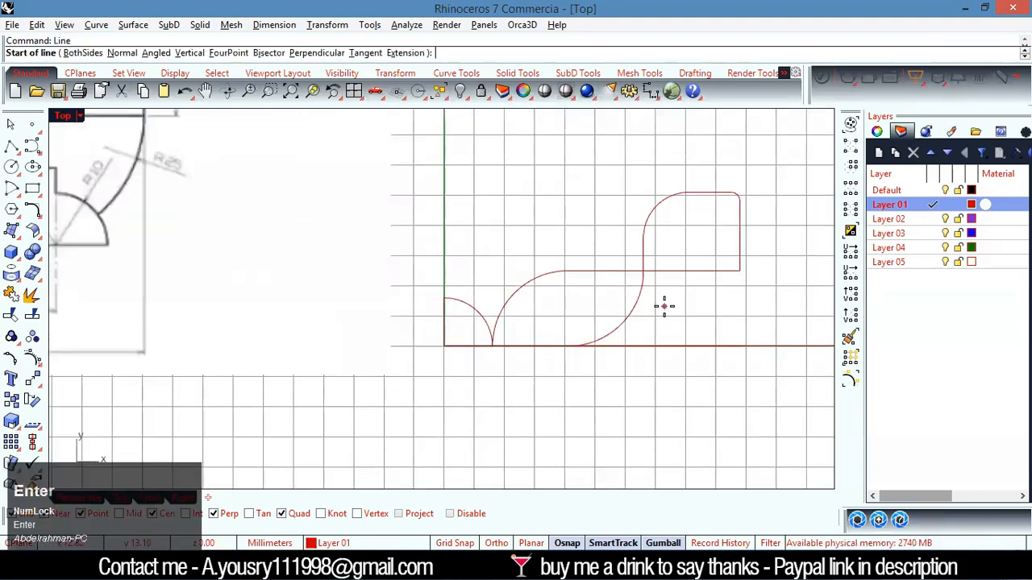
click(644, 271)
key(shift)
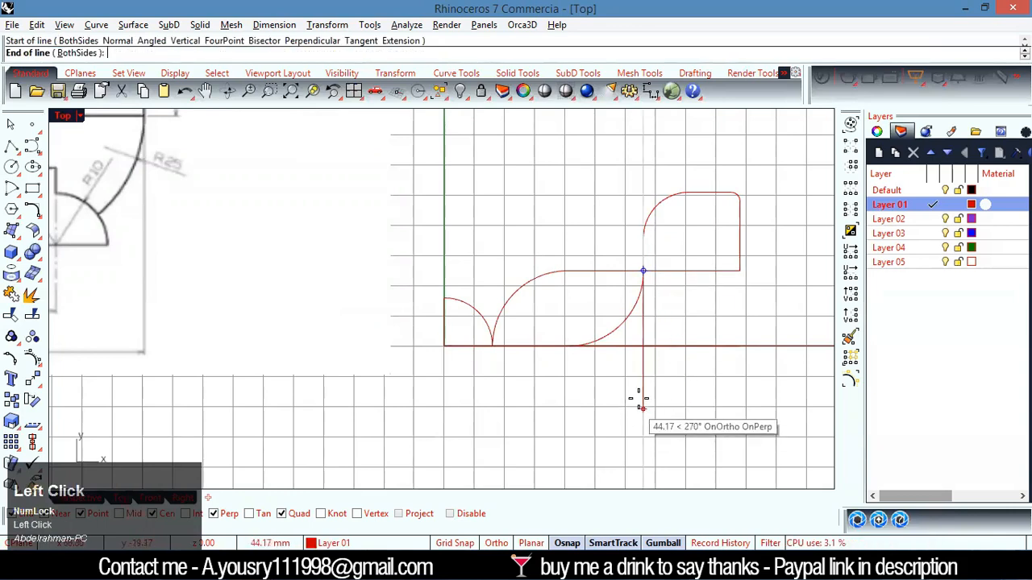
click(640, 392)
click(633, 379)
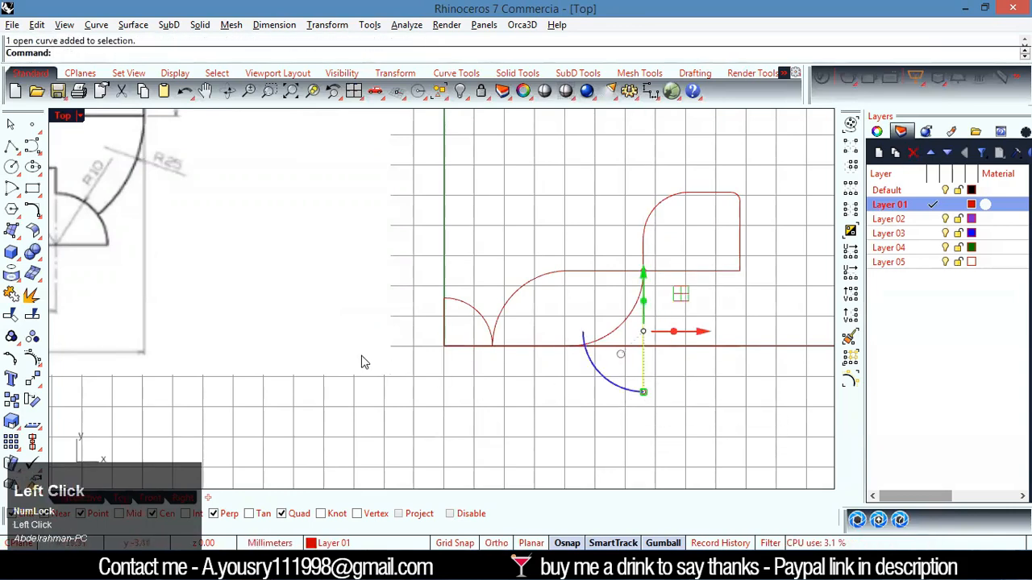
click(706, 333)
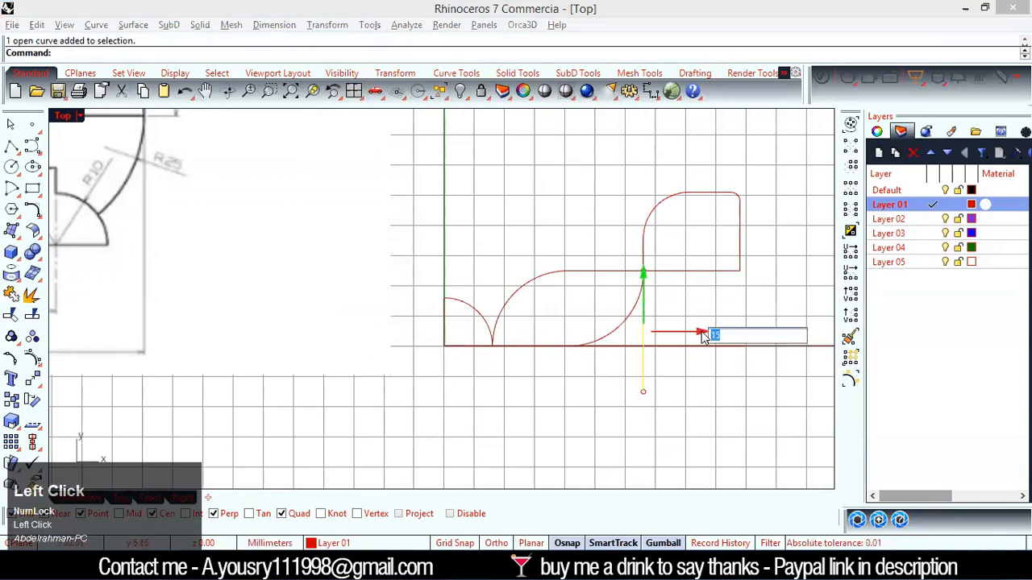
right_click(739, 428)
click(328, 272)
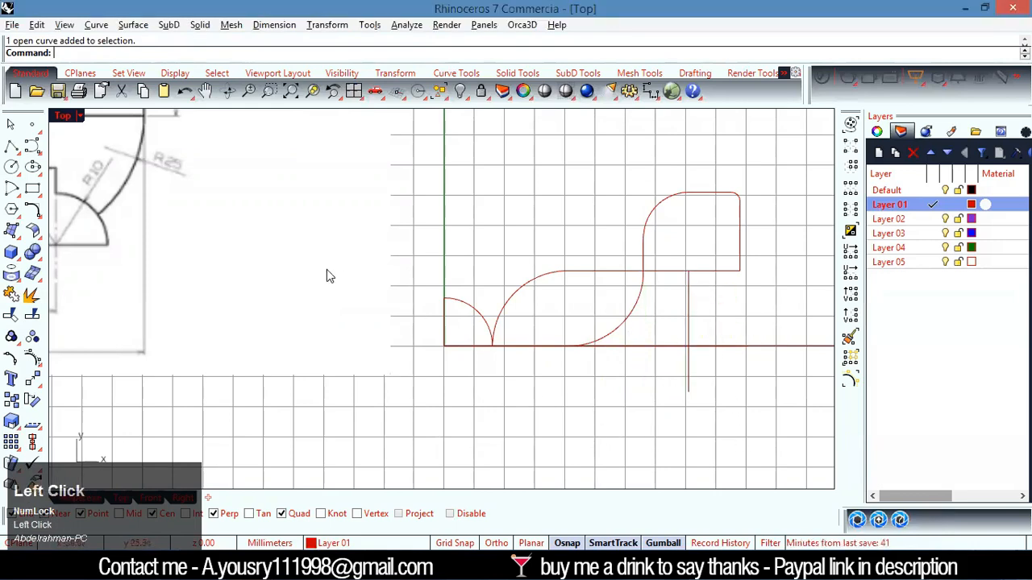
- Check the centre and radii of the two foot arcs on the reference image
scroll(182, 253, down, 2)
scroll(182, 253, up, 5)
scroll(154, 242, down, 4)
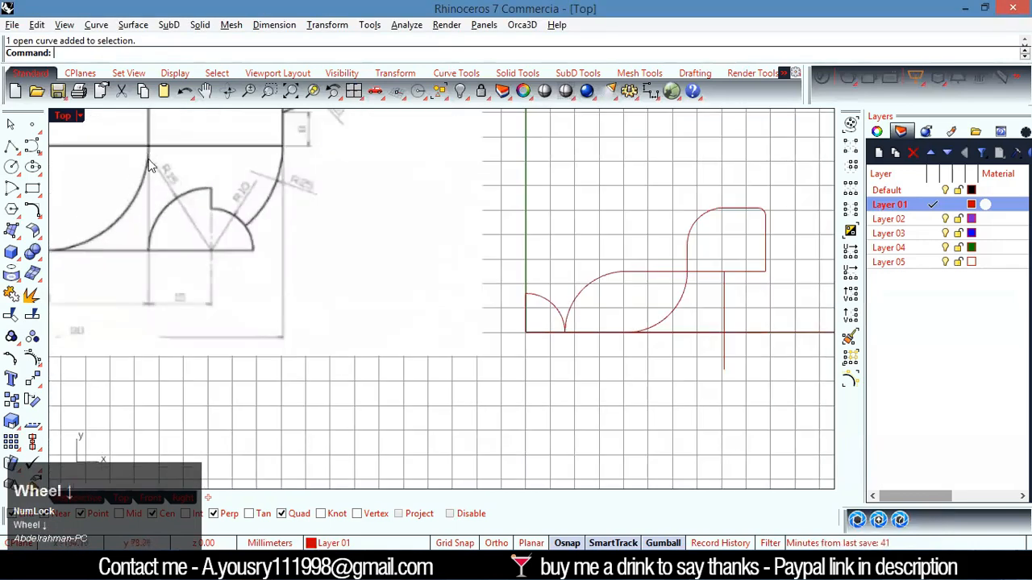
scroll(168, 213, up, 3)
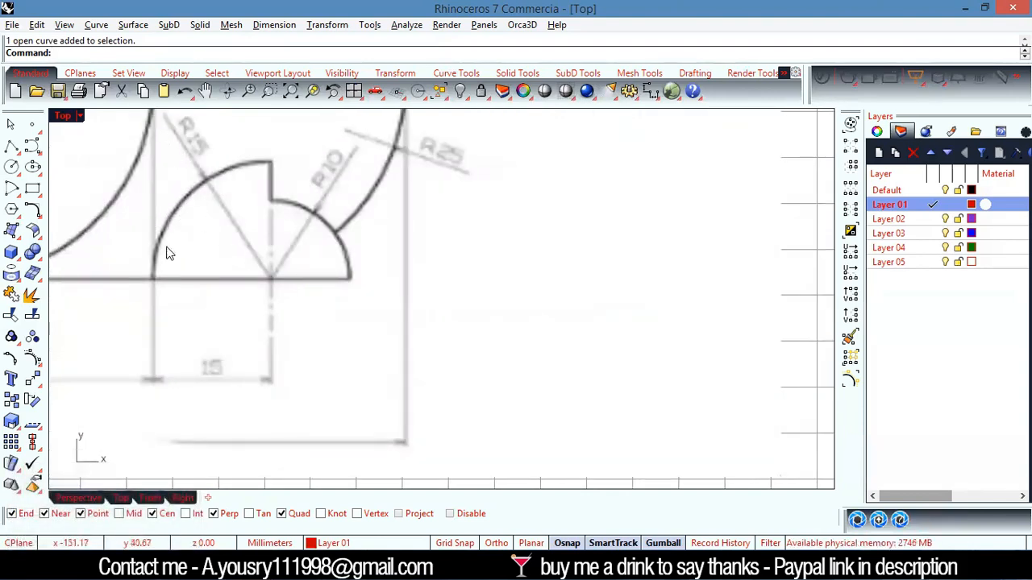
scroll(168, 253, down, 5)
scroll(661, 360, up, 4)
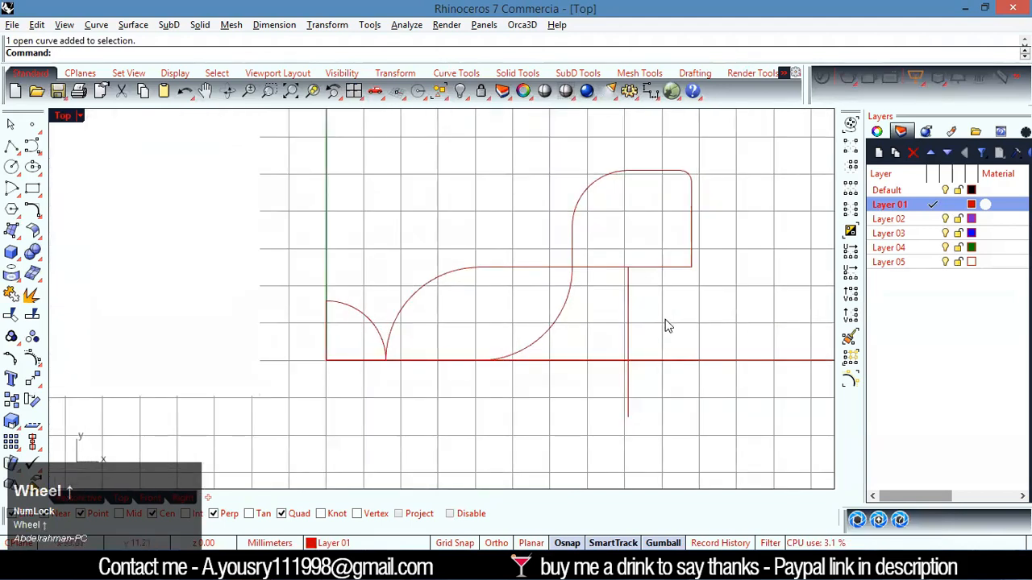
- Enable intersection snapping and draw a circle of radius 15 mm centred where the construction line crosses the base line
text(i)
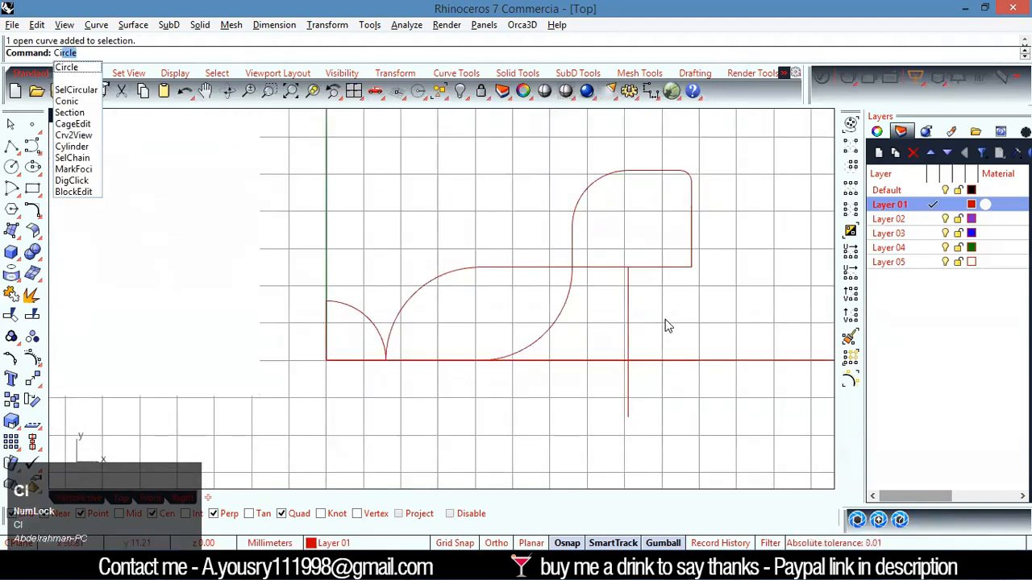
key(Return)
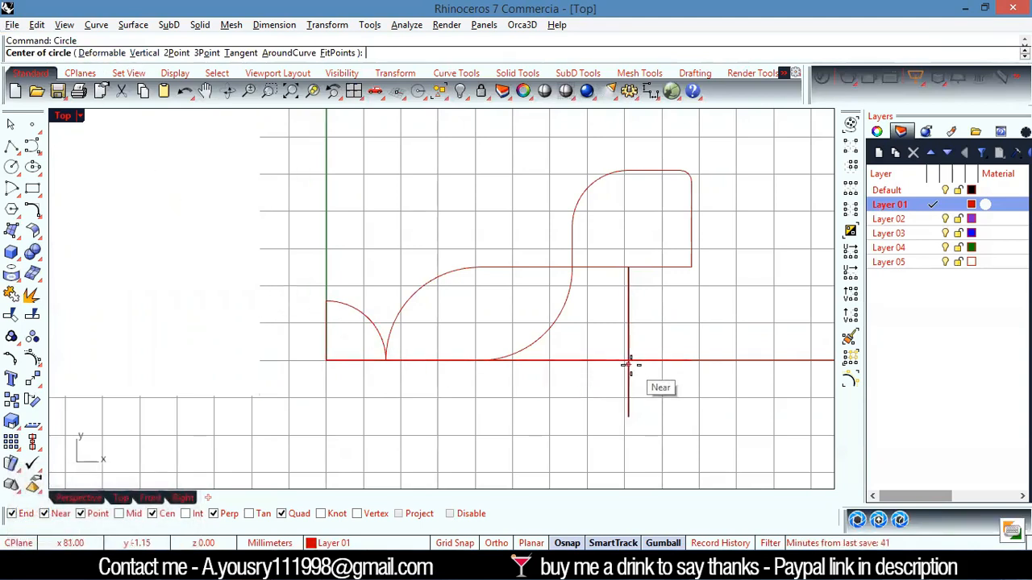
scroll(629, 377, up, 3)
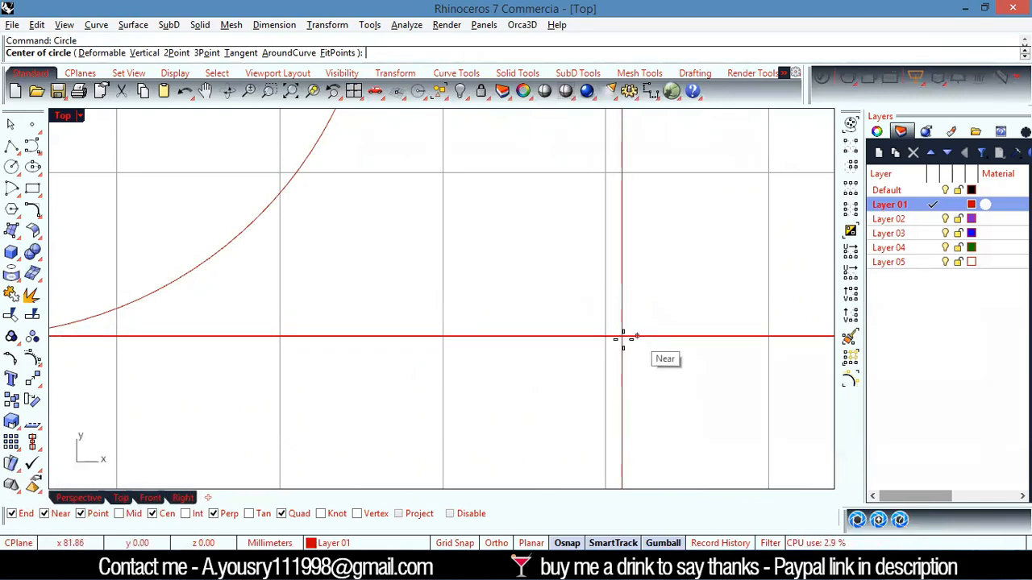
scroll(558, 359, down, 2)
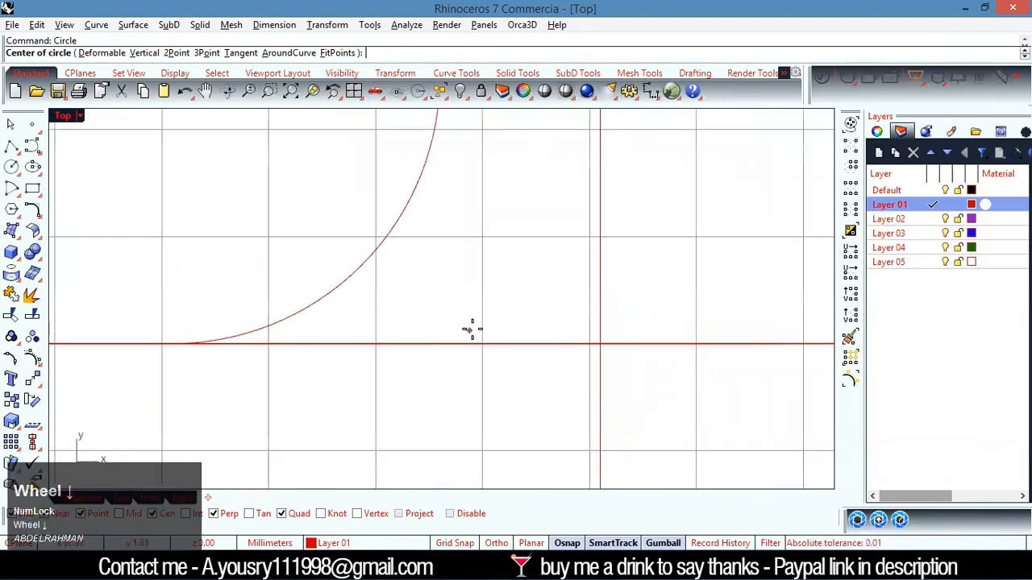
scroll(493, 364, down, 2)
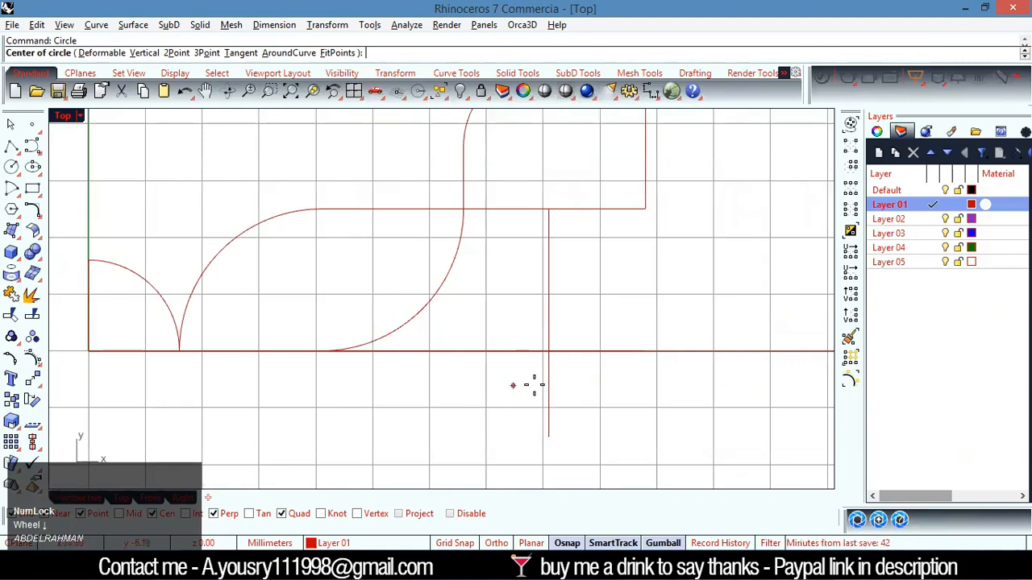
click(195, 515)
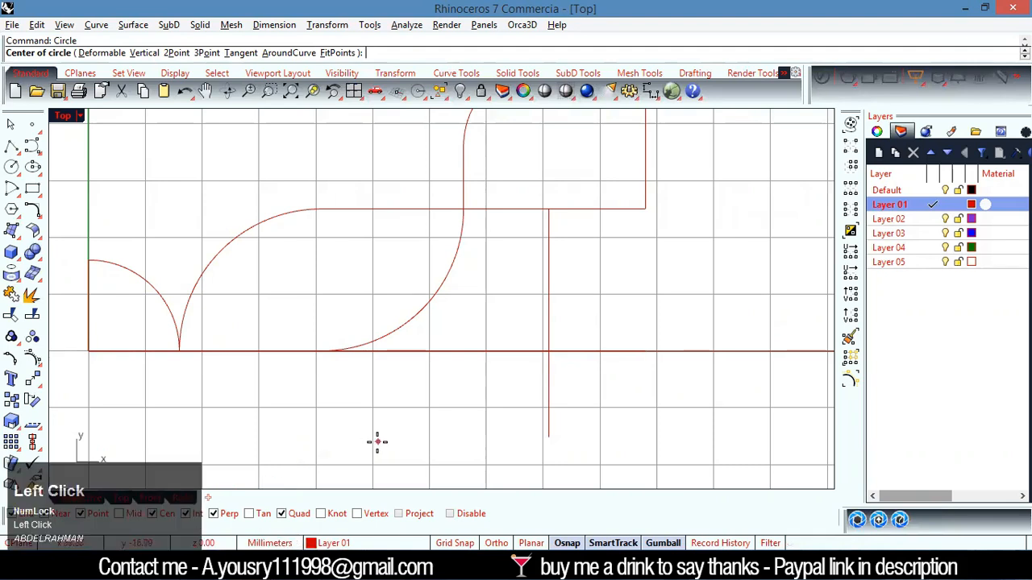
click(549, 350)
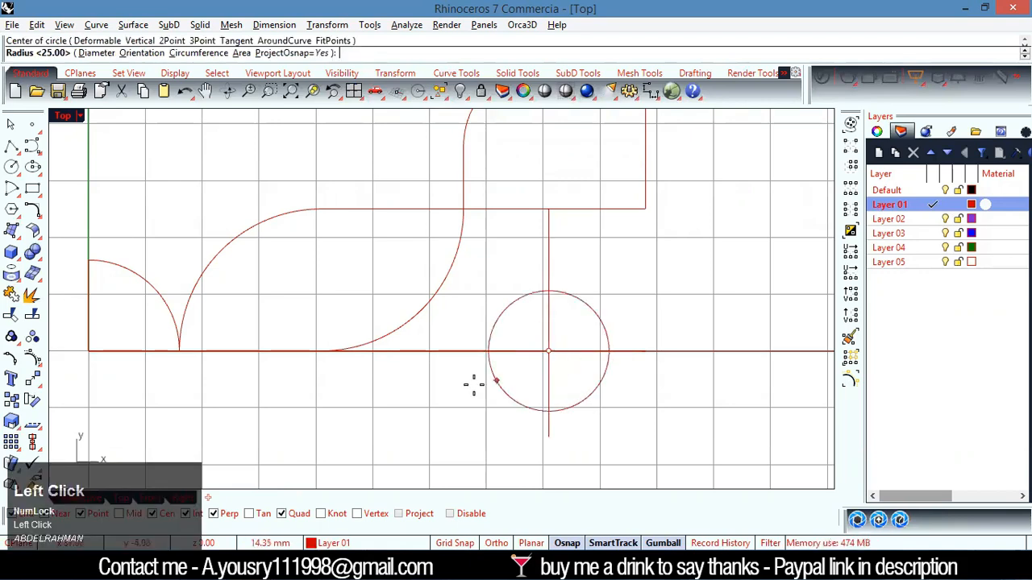
scroll(472, 382, down, 10)
scroll(184, 272, up, 6)
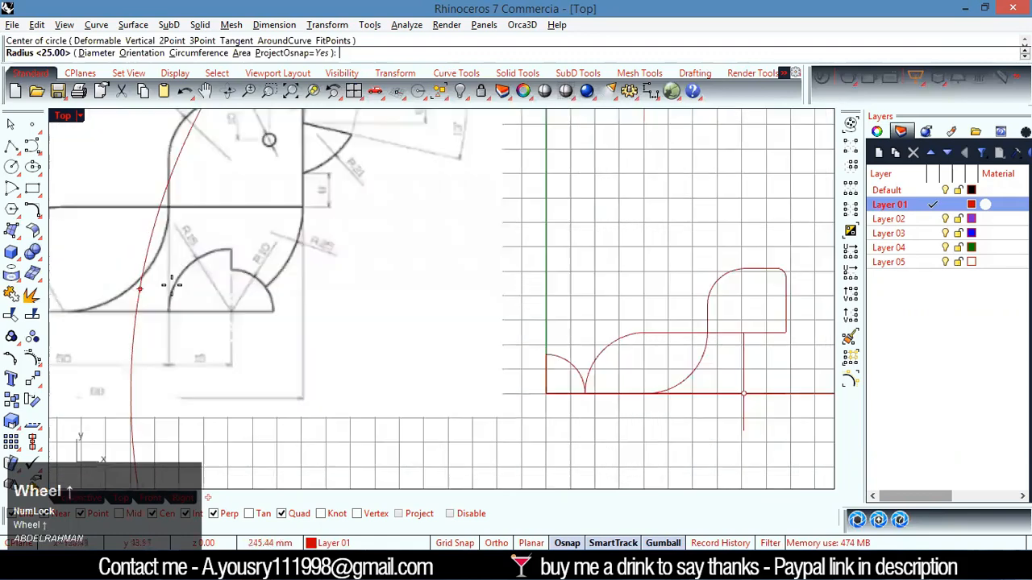
scroll(185, 242, down, 3)
scroll(201, 256, down, 4)
scroll(419, 318, up, 4)
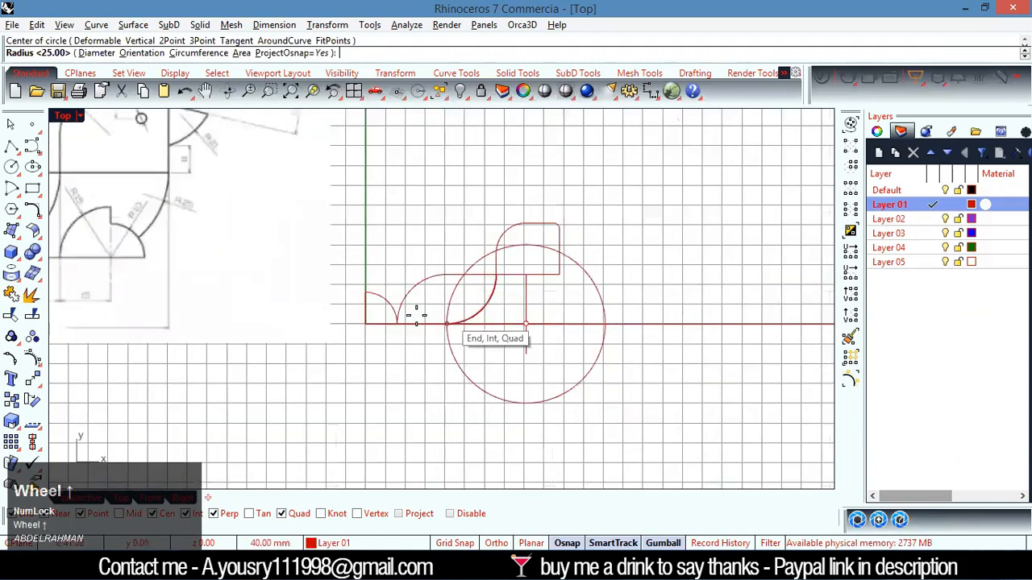
scroll(561, 345, up, 2)
scroll(565, 343, up, 1)
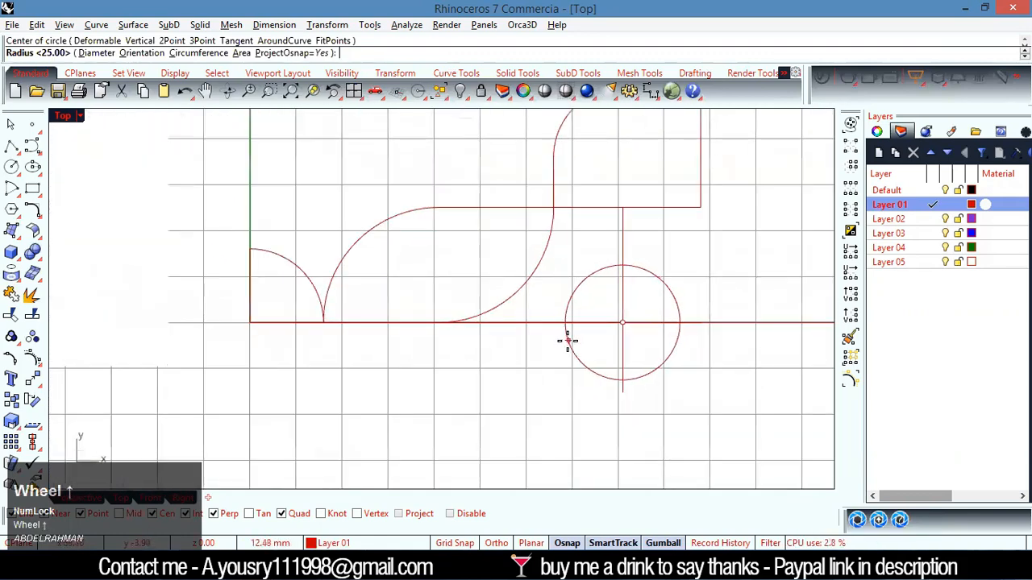
text(15)
key(Return)
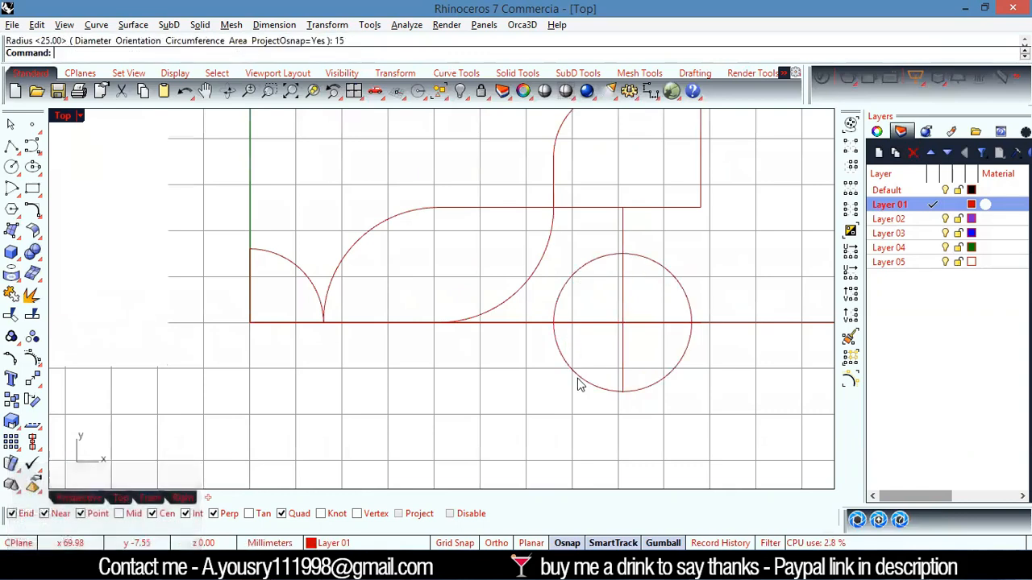
- Draw a concentric circle of radius 10 mm at the same intersection on the base line
right_click(520, 415)
click(622, 323)
text(10)
key(Return)
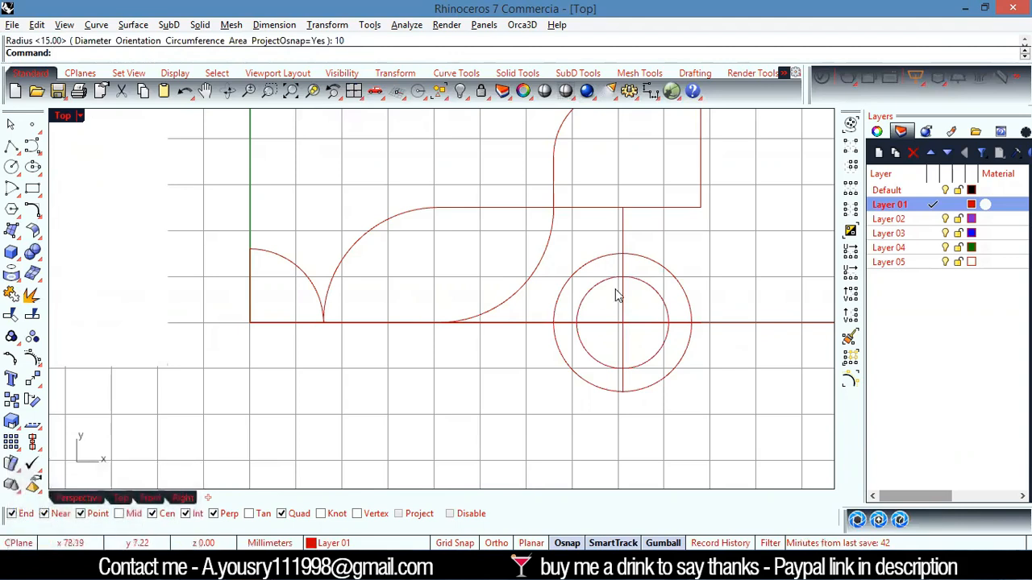
- Trim both circles against the construction and base lines, keeping the larger arc on the tail side and the smaller on the beak side
scroll(647, 292, up, 2)
drag(676, 233, 541, 429)
key(ctrl+t)
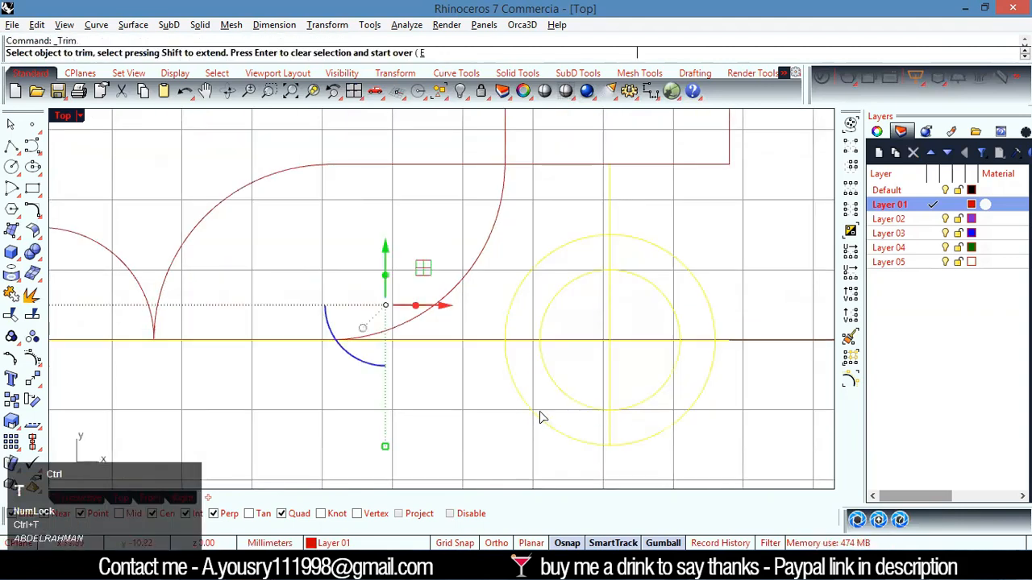
click(510, 373)
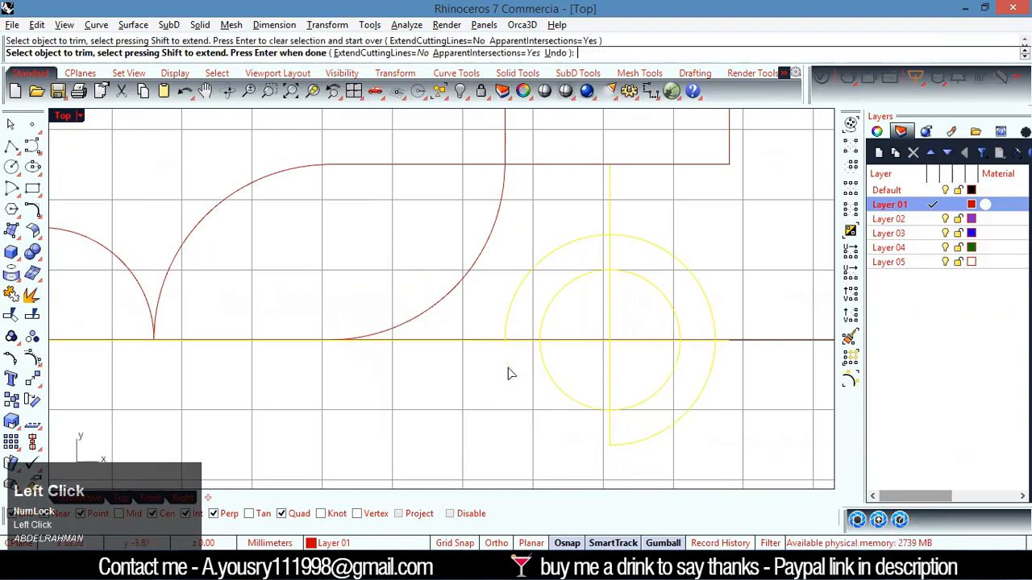
click(557, 371)
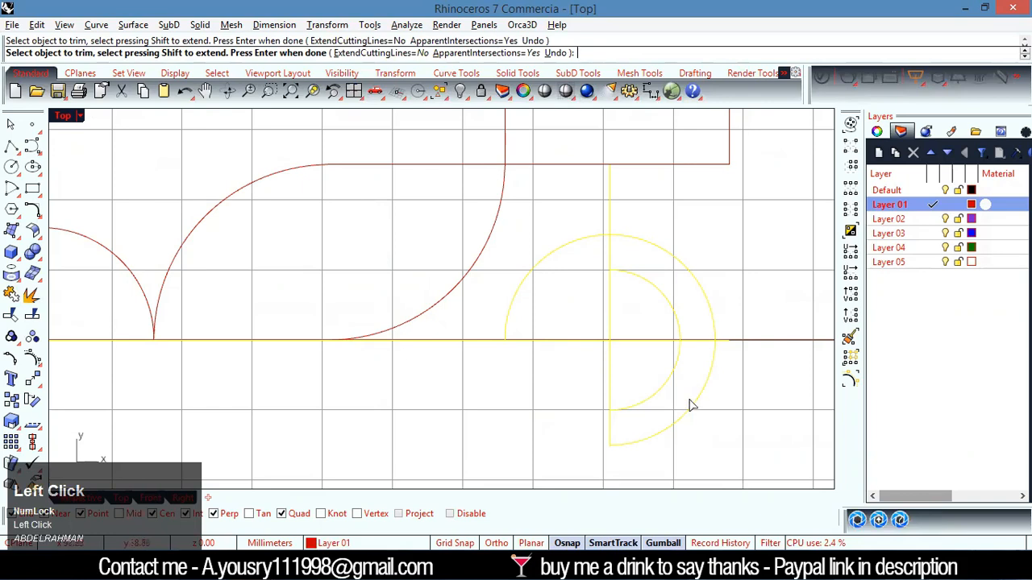
click(662, 398)
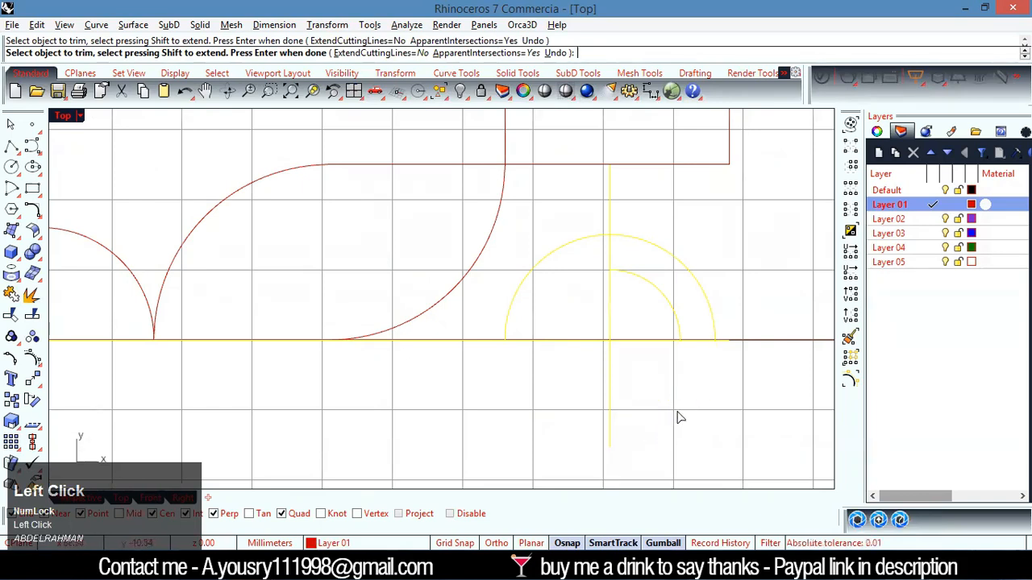
scroll(668, 369, down, 3)
scroll(635, 381, down, 4)
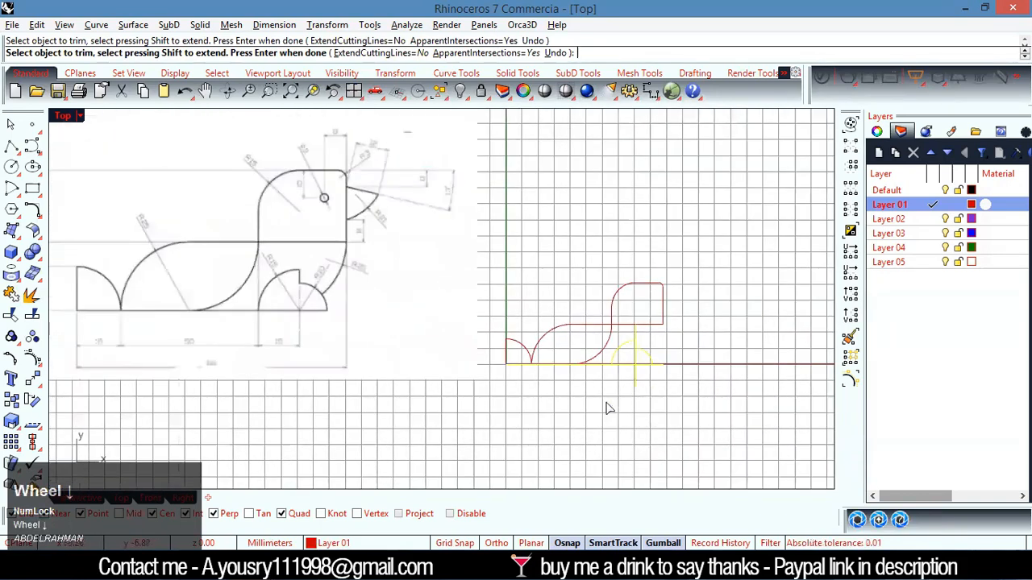
right_click(594, 407)
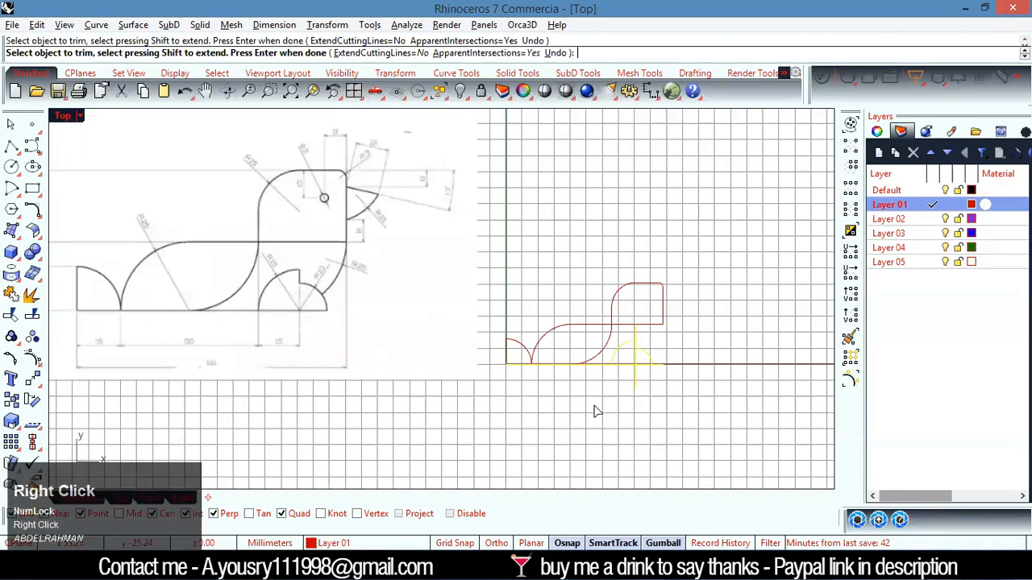
click(644, 395)
scroll(649, 371, down, 3)
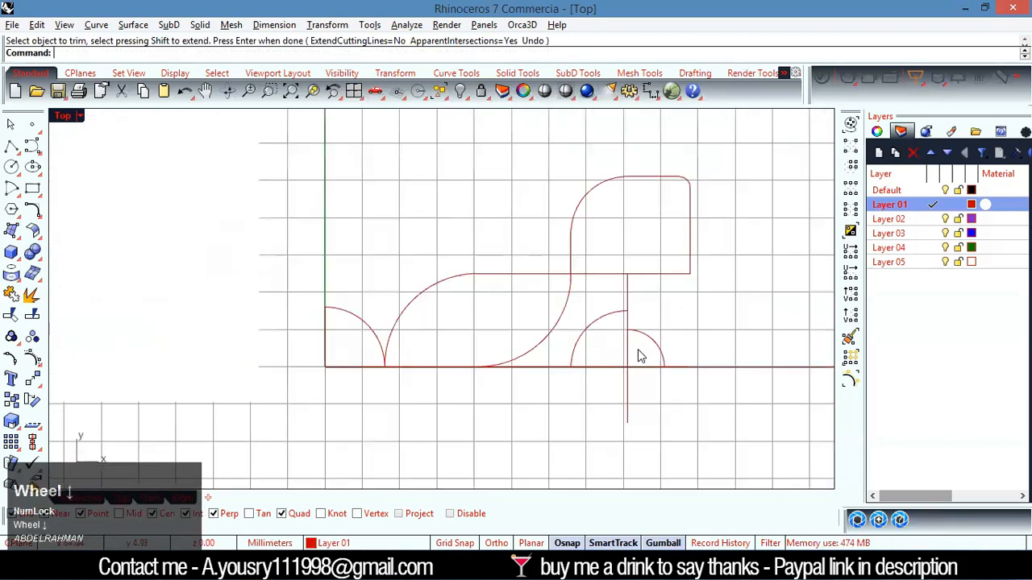
scroll(605, 343, down, 6)
scroll(593, 340, up, 4)
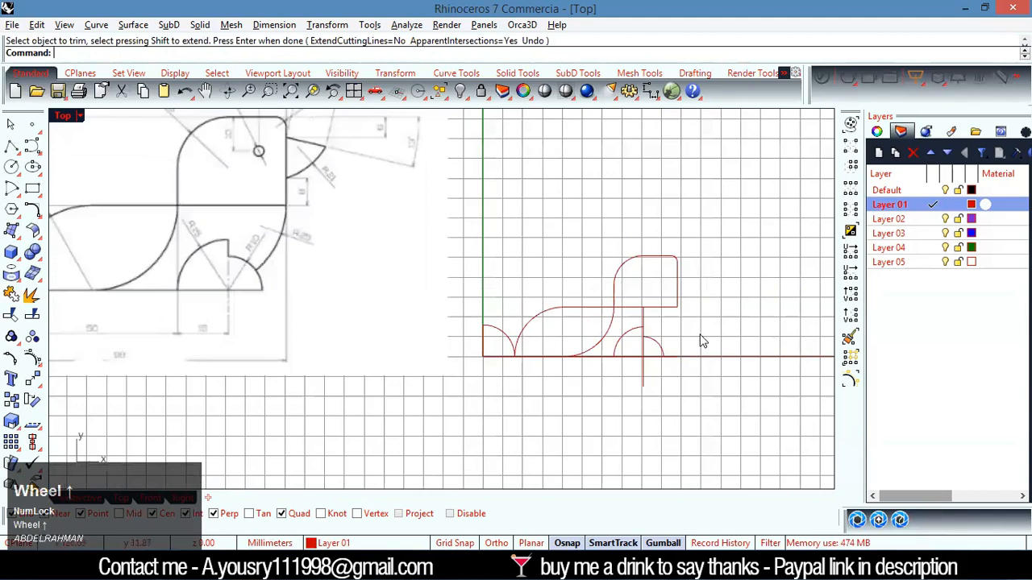
scroll(653, 325, up, 4)
click(638, 320)
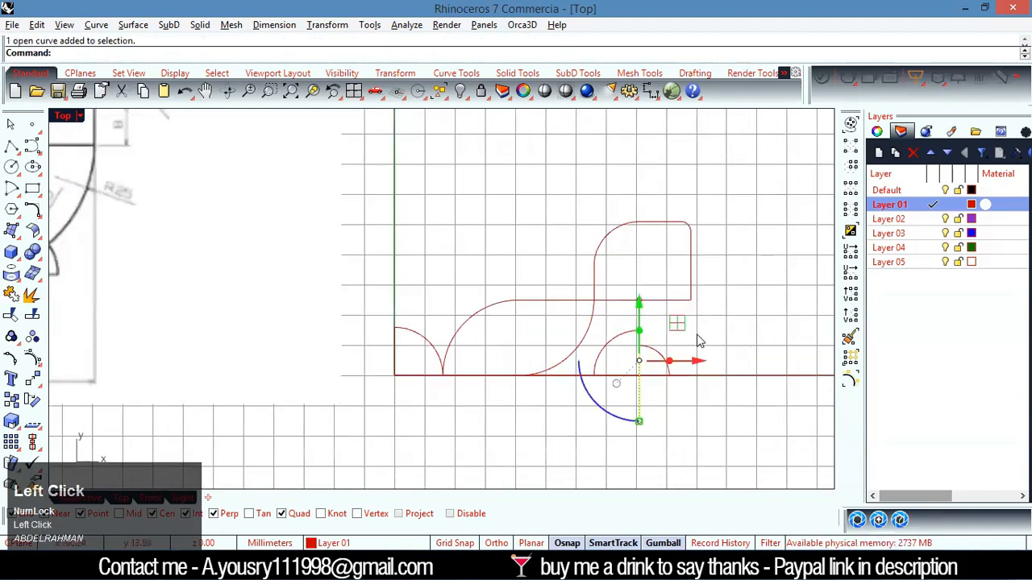
key(Delete)
key(ctrl+z)
scroll(654, 333, down, 3)
drag(692, 313, 591, 383)
click(616, 368)
scroll(705, 318, down, 3)
drag(709, 290, 570, 380)
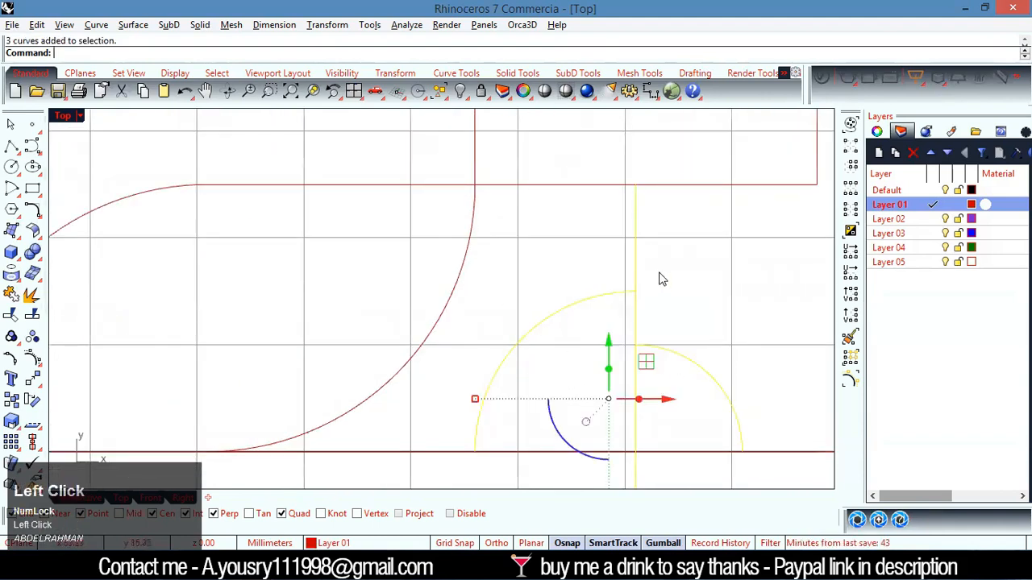
- Split the vertical construction line using the two foot arcs as cutting objects
click(637, 258)
click(33, 315)
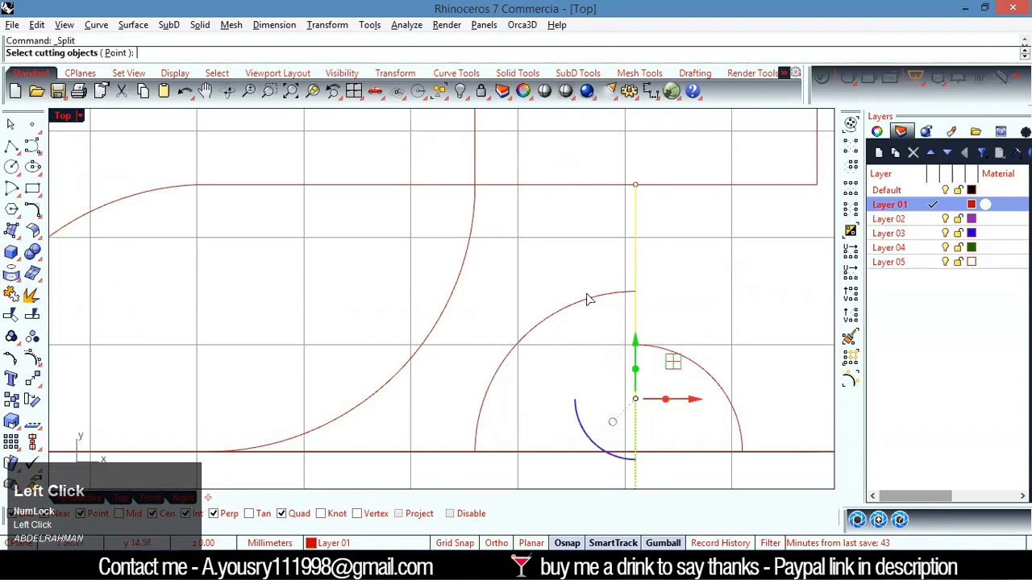
click(620, 293)
click(707, 382)
right_click(718, 342)
- Delete the construction line pieces above the large foot arc and below the small one, leaving the short step between them
click(655, 272)
drag(654, 268, 598, 258)
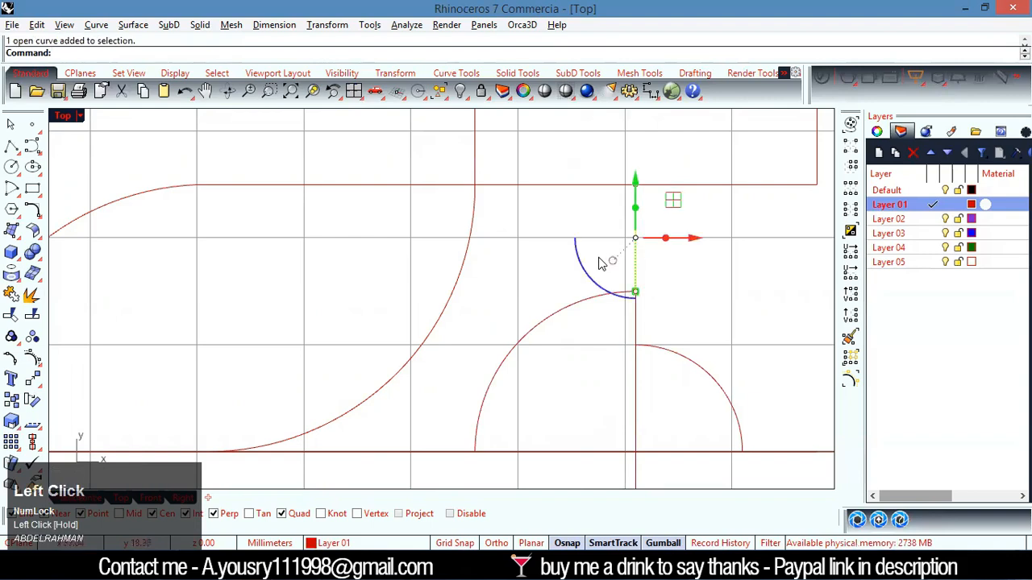
key(Delete)
click(637, 415)
key(Delete)
- Examine the R25 breast arc between the head's front edge and the small foot arc on the reference image
scroll(611, 353, down, 4)
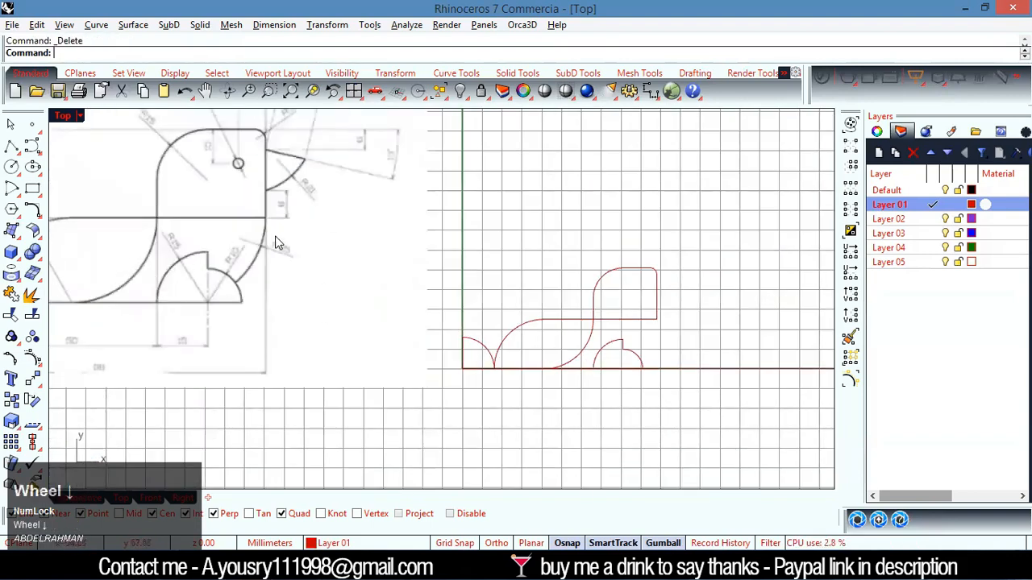
scroll(251, 241, up, 2)
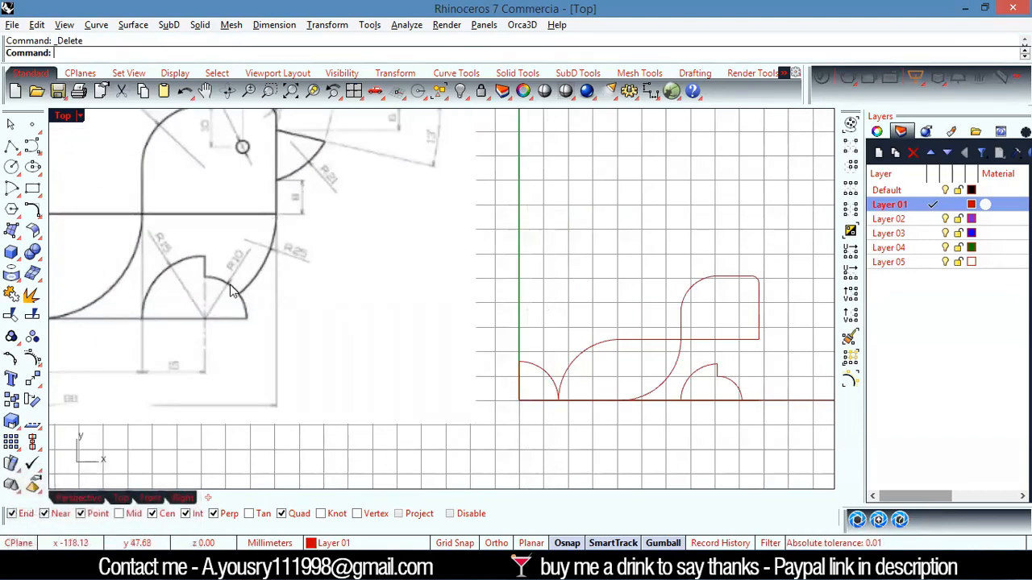
scroll(231, 291, up, 2)
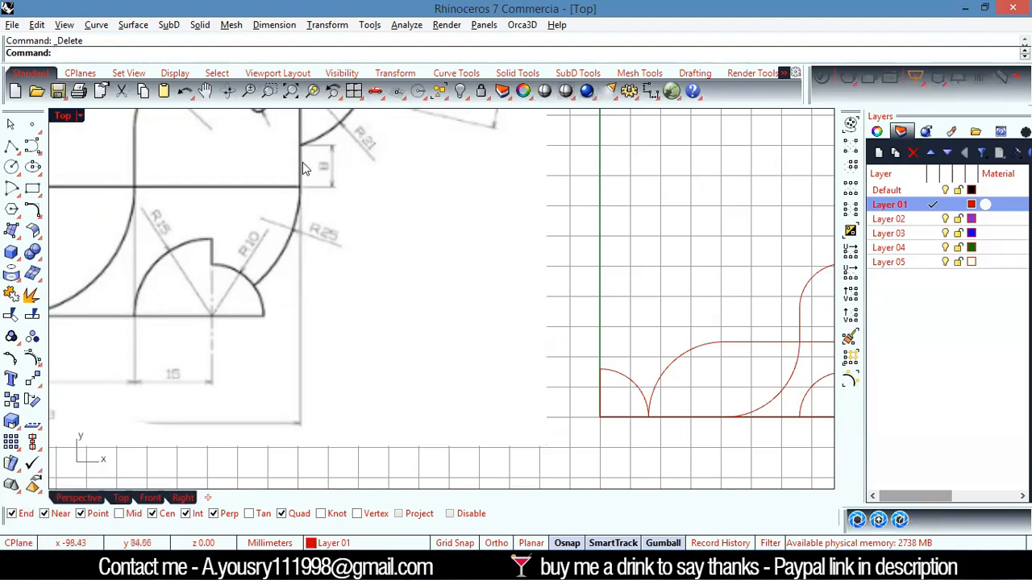
scroll(509, 330, down, 2)
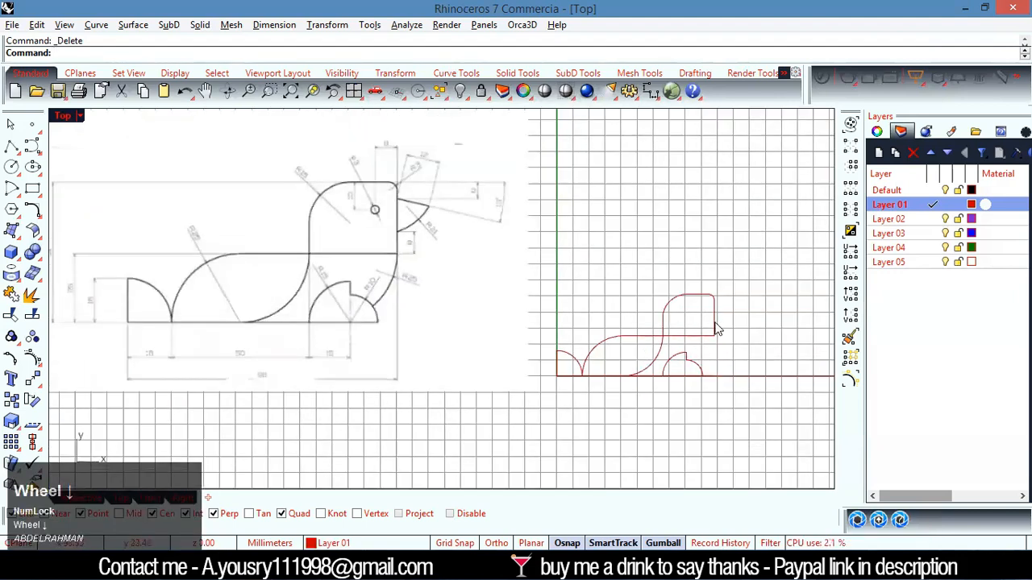
scroll(372, 314, up, 4)
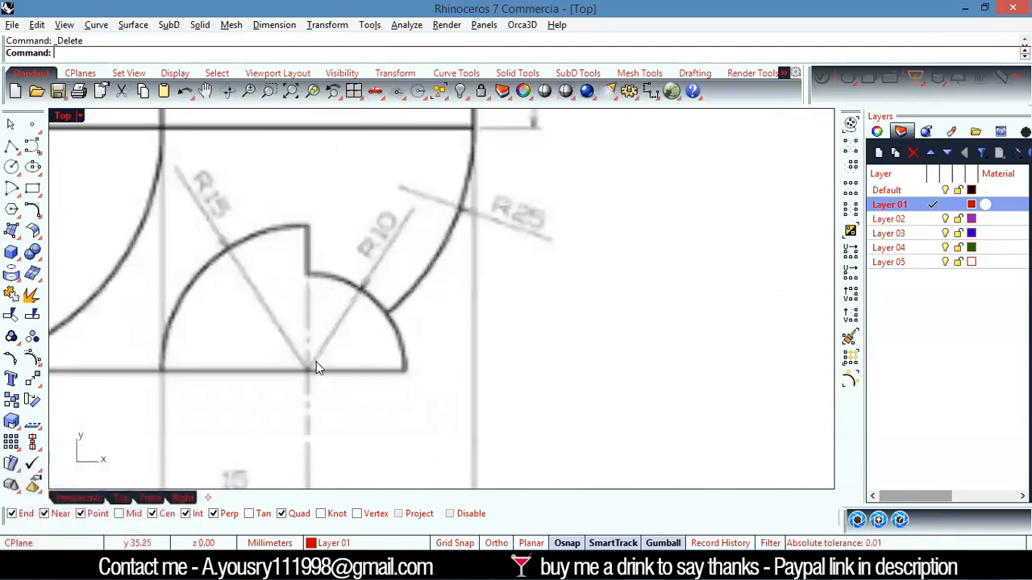
scroll(310, 372, down, 5)
scroll(371, 266, up, 5)
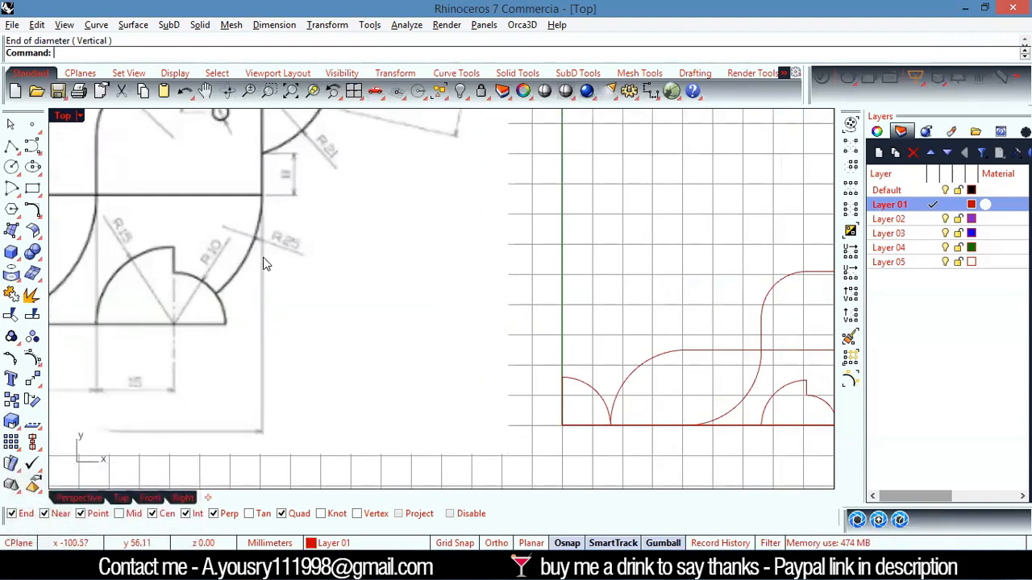
- Draw an arc tangent to the head's front edge and ending at the foot arcs' centre on the base line, entering 25
click(18, 202)
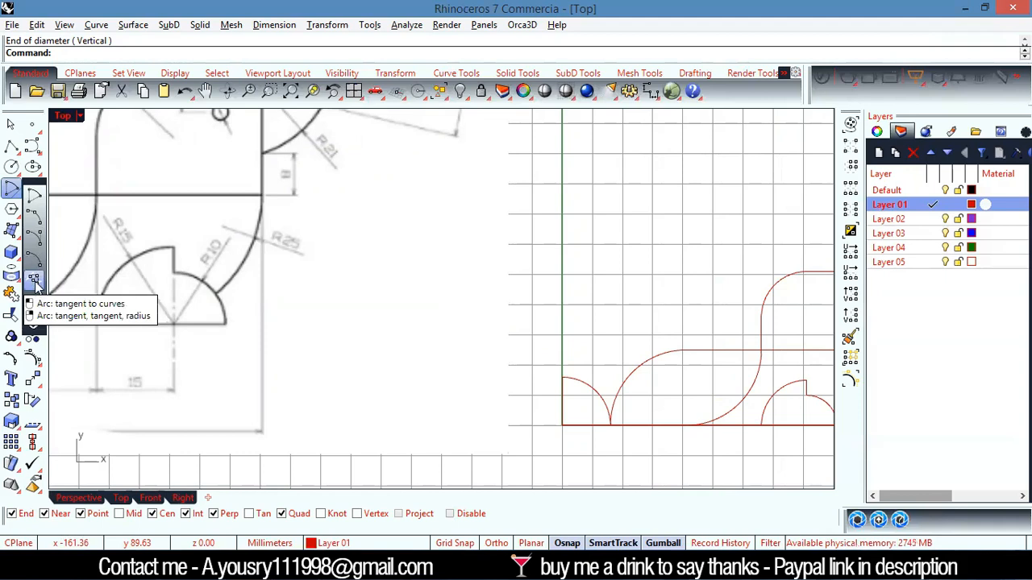
click(34, 282)
scroll(402, 265, down, 8)
scroll(616, 306, up, 12)
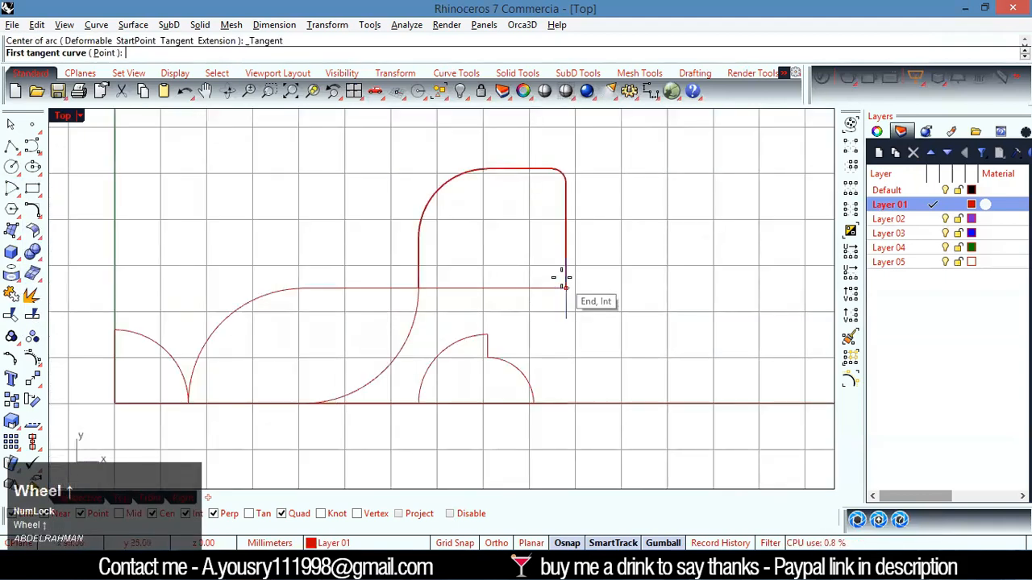
click(565, 274)
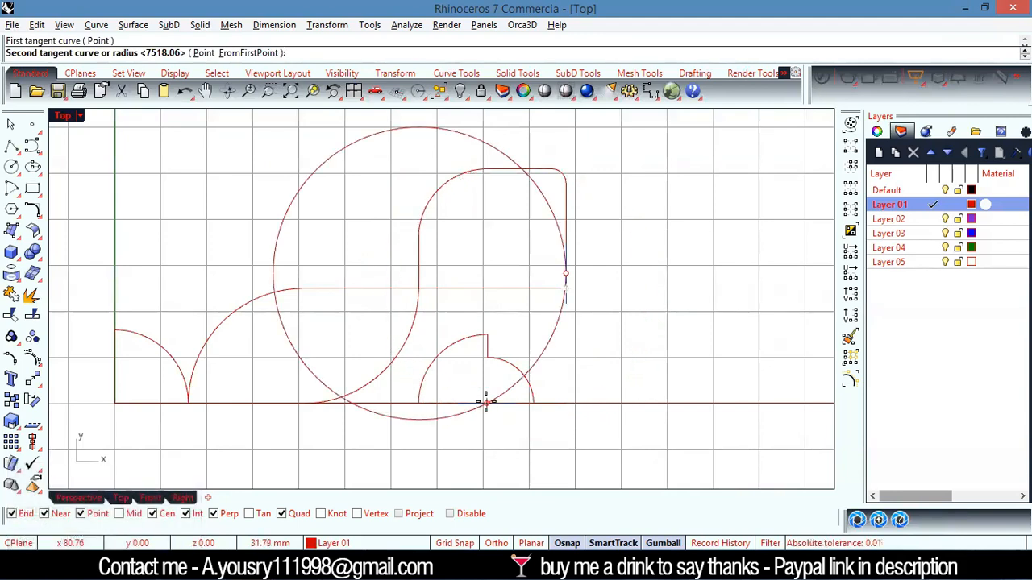
click(486, 403)
right_click(485, 403)
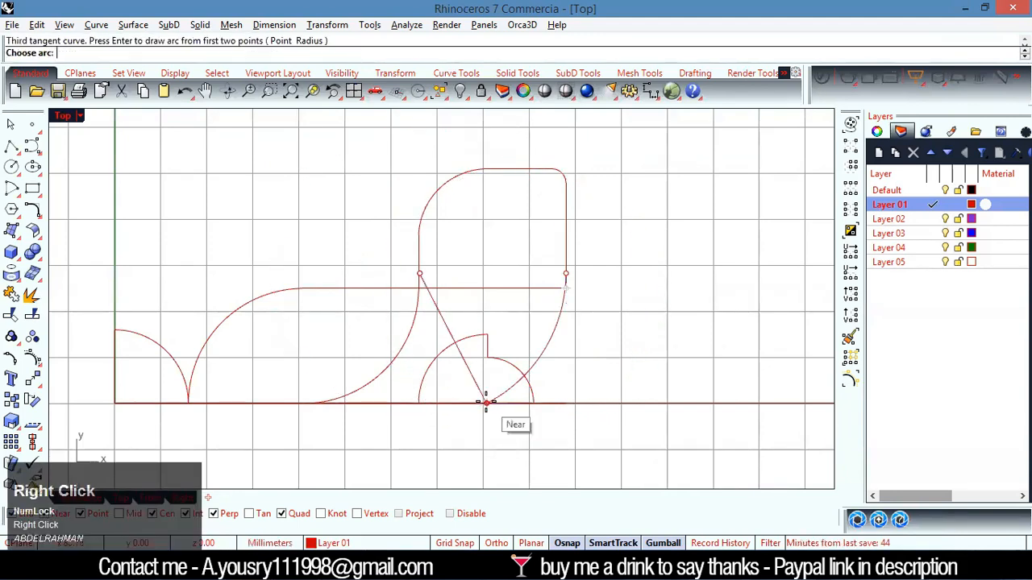
scroll(554, 349, down, 1)
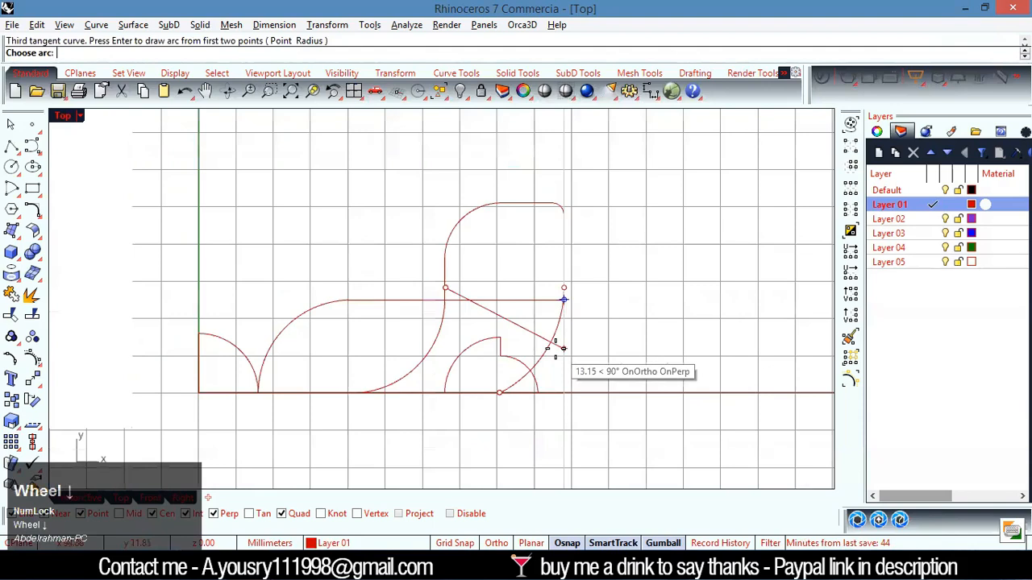
scroll(554, 348, down, 1)
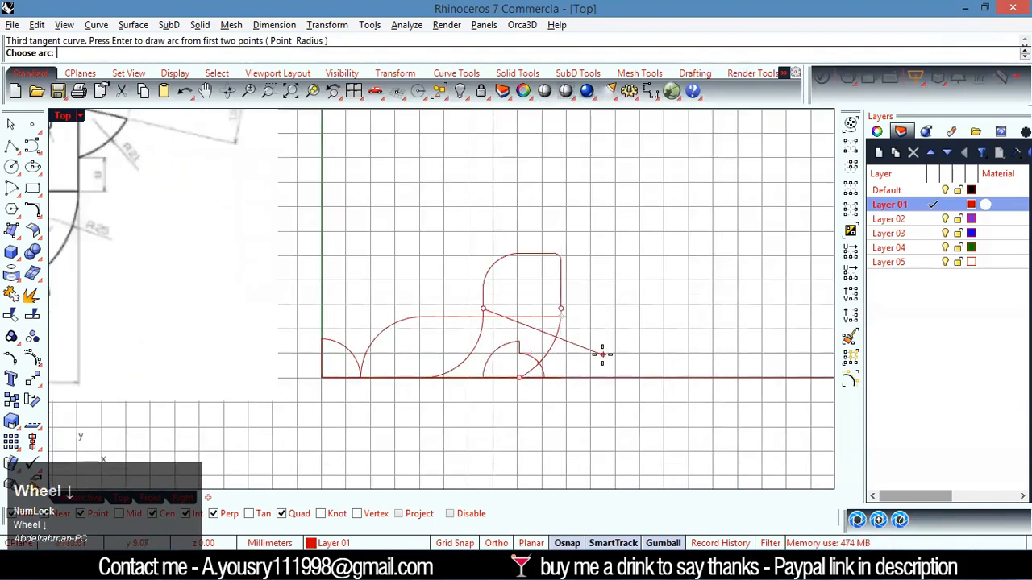
scroll(575, 349, down, 1)
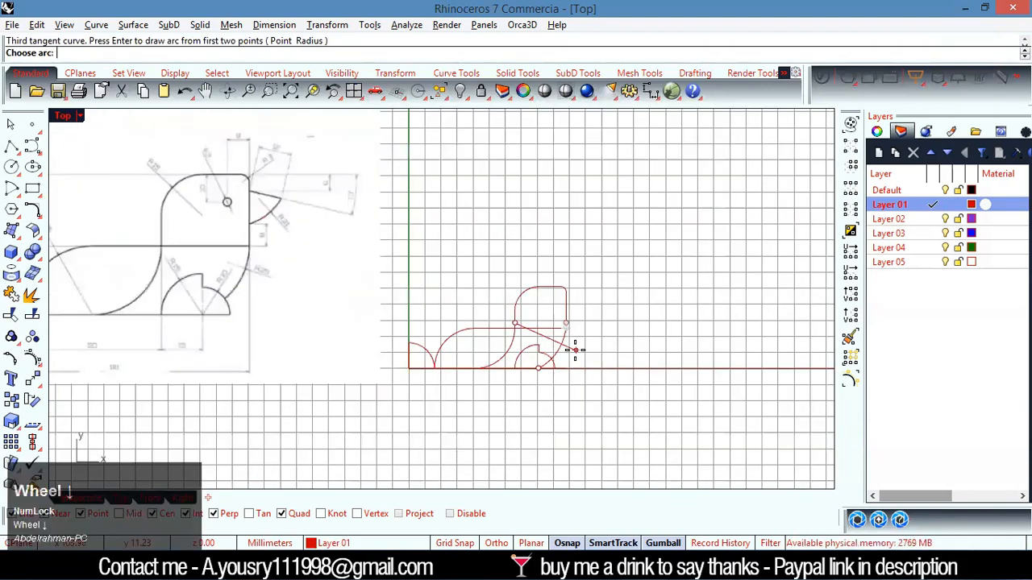
text(25)
key(Return)
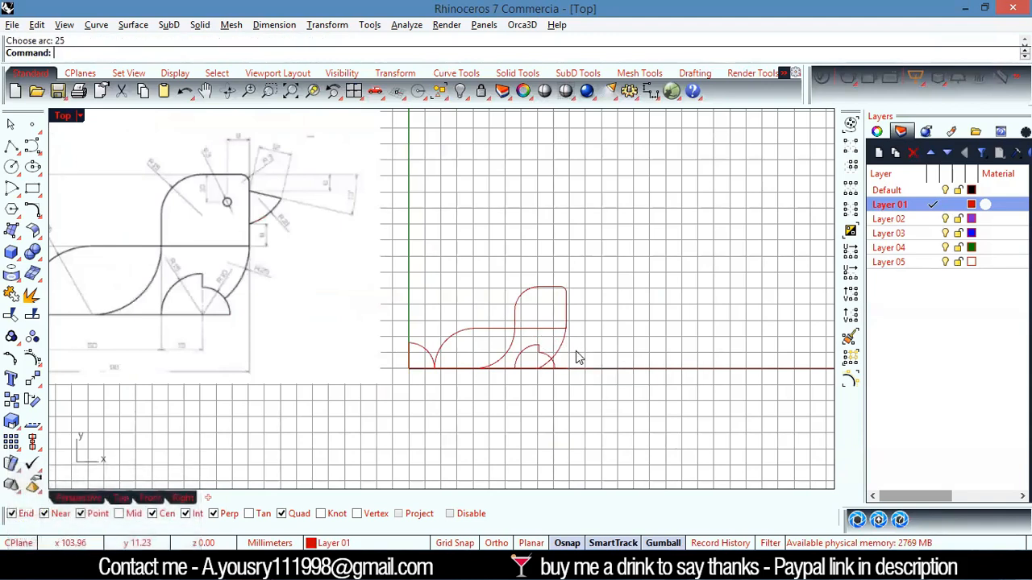
- Compare the breast arc's start and its meeting with the small foot arc against the R25 arc on the reference image
scroll(576, 357, up, 4)
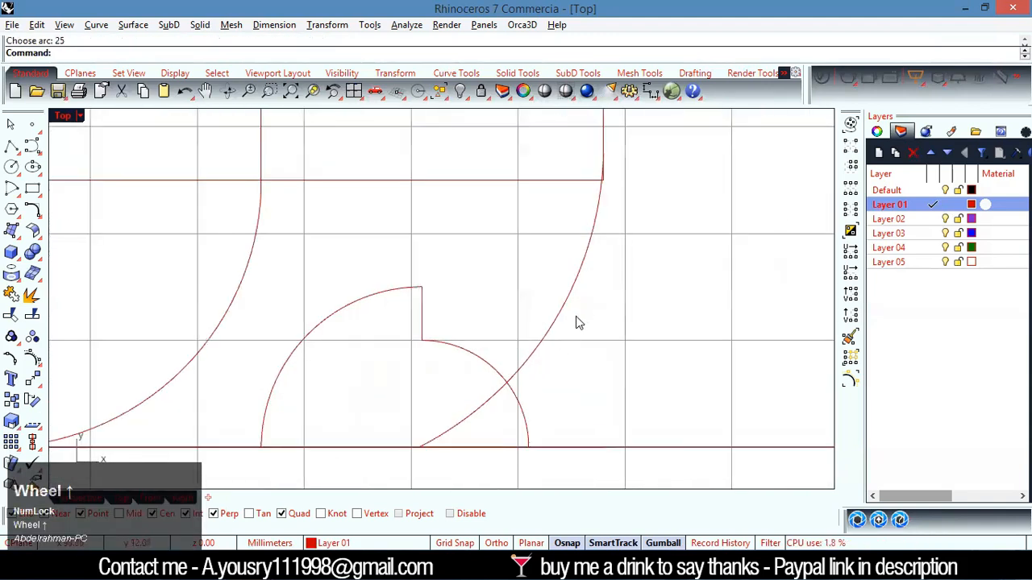
scroll(603, 149, down, 14)
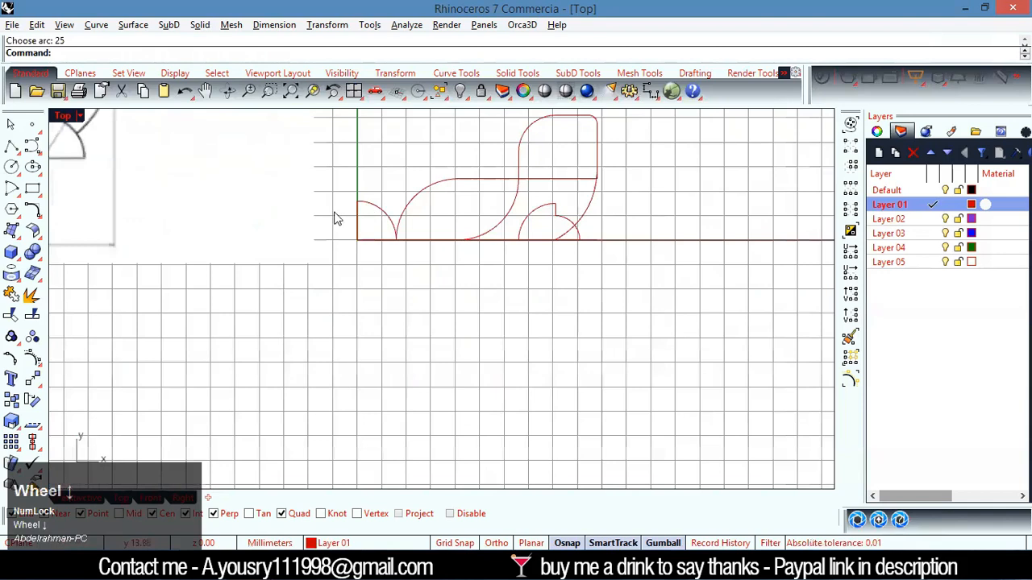
scroll(334, 214, down, 7)
scroll(194, 167, up, 8)
scroll(339, 152, down, 1)
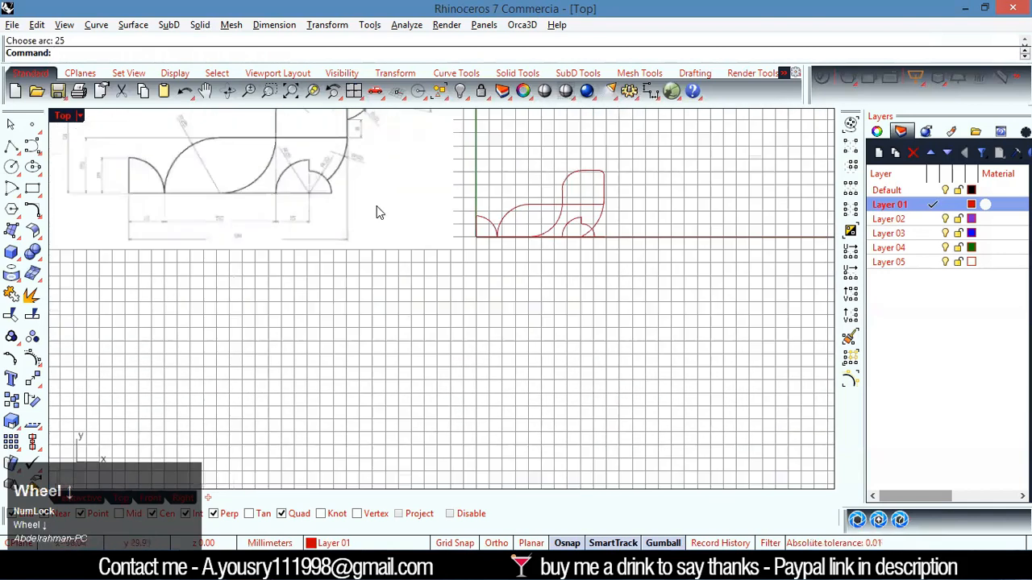
scroll(379, 154, up, 1)
scroll(351, 157, up, 1)
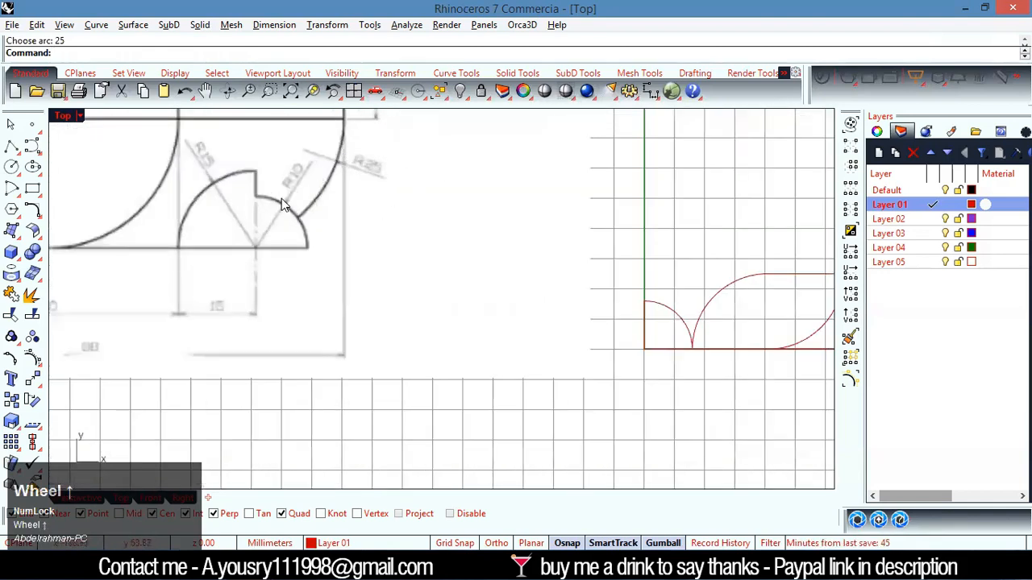
scroll(259, 206, down, 6)
scroll(611, 270, up, 12)
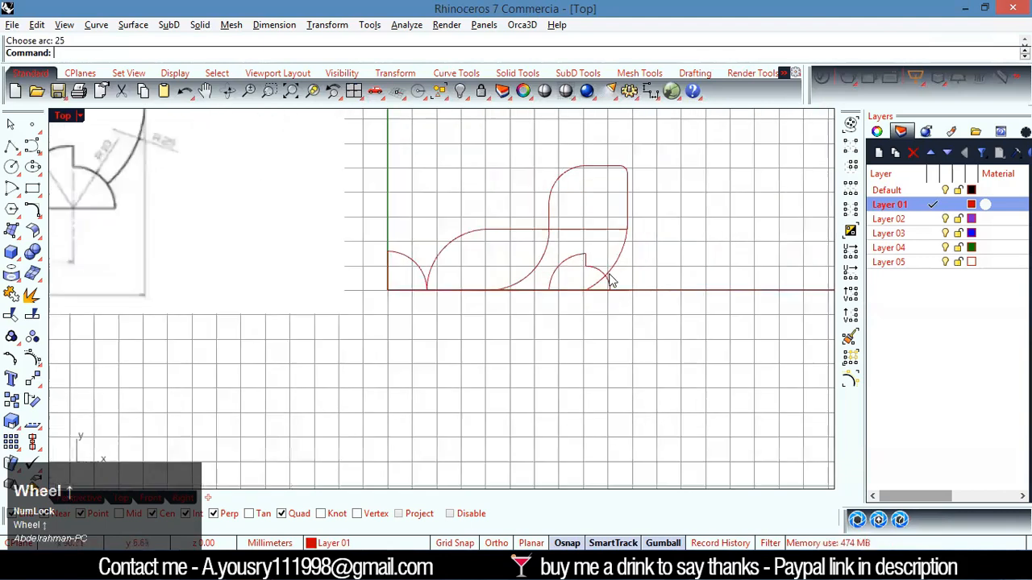
scroll(648, 174, up, 6)
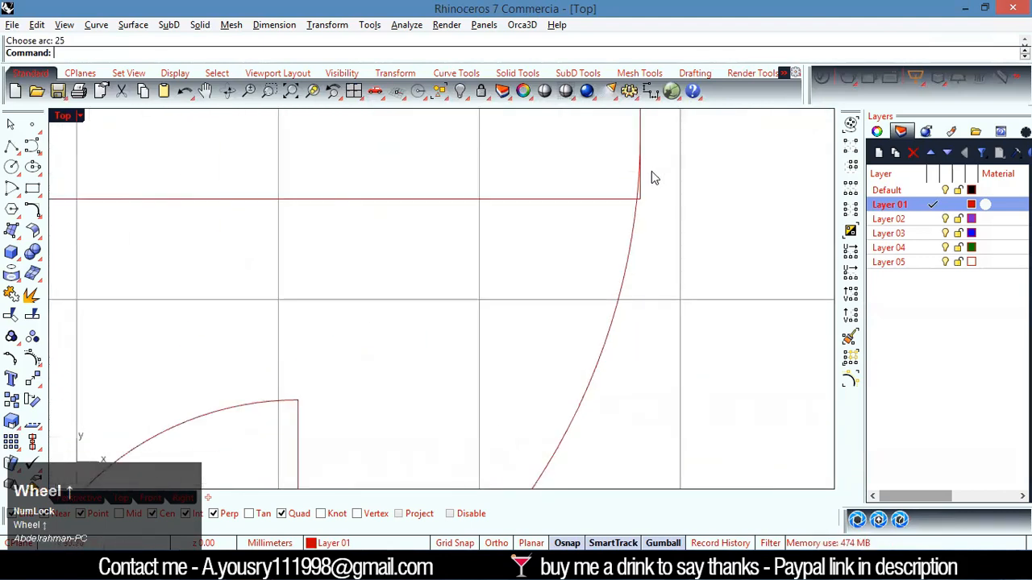
- Move the breast arc's upper end down onto the corner where the head's front edge meets the body line
click(619, 269)
scroll(641, 281, down, 3)
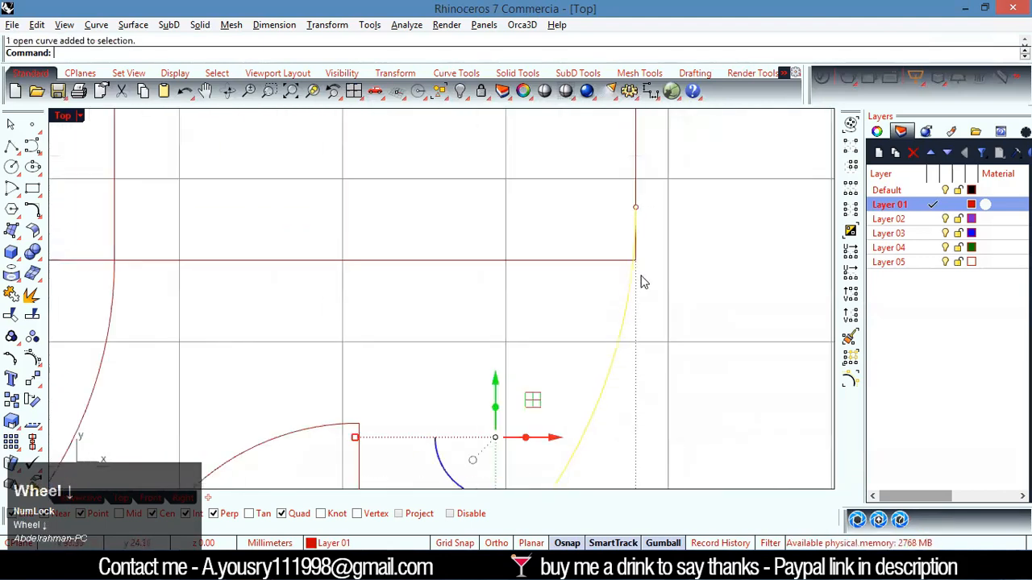
scroll(643, 282, down, 3)
click(648, 276)
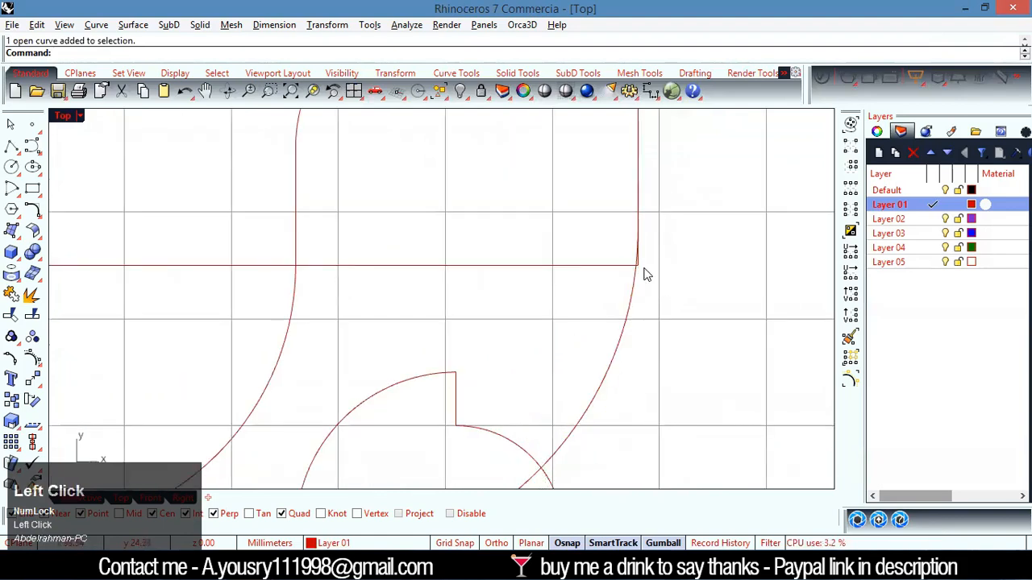
scroll(644, 277, down, 2)
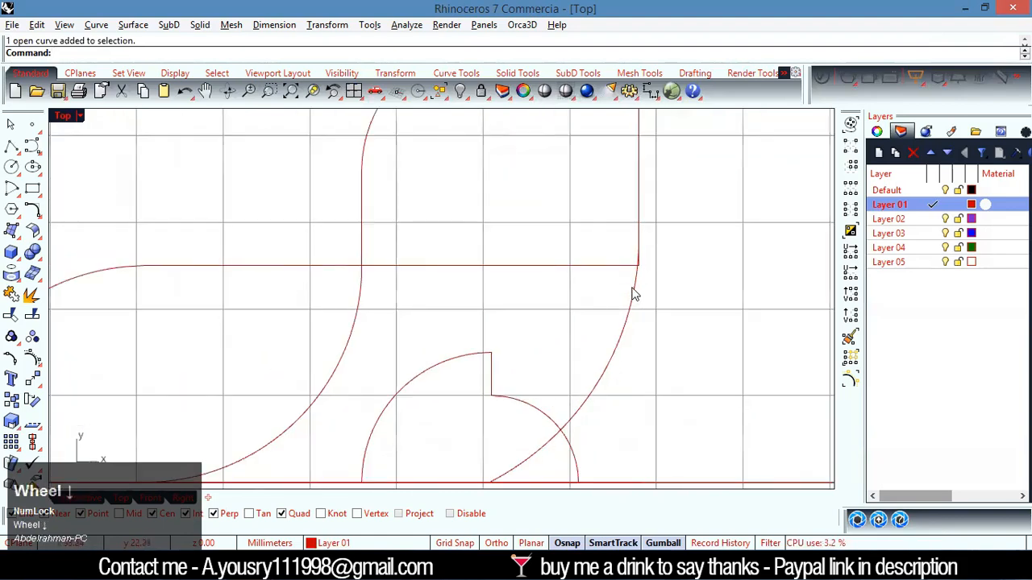
click(634, 294)
click(639, 240)
drag(641, 239, 639, 267)
click(705, 308)
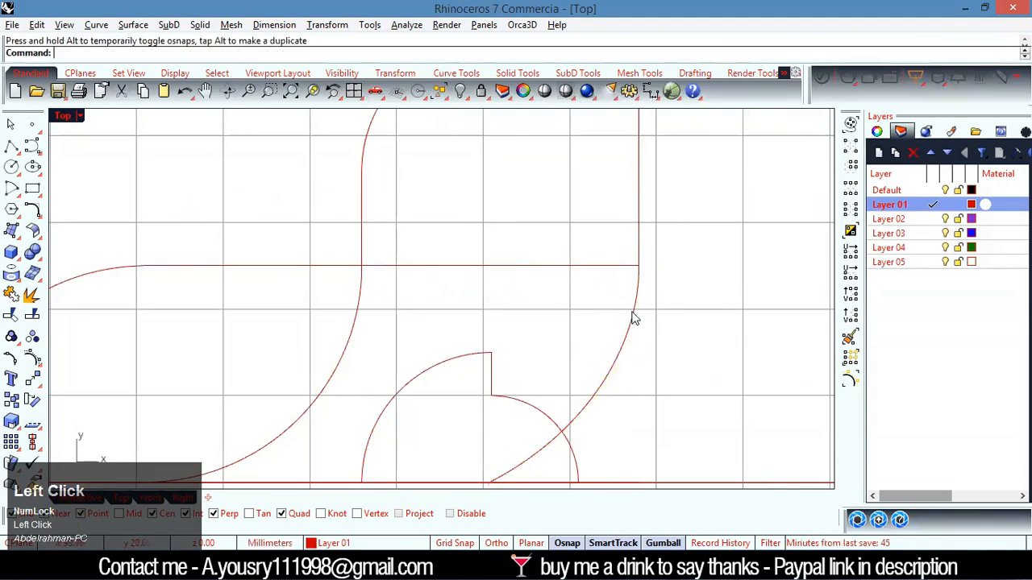
scroll(620, 253, up, 5)
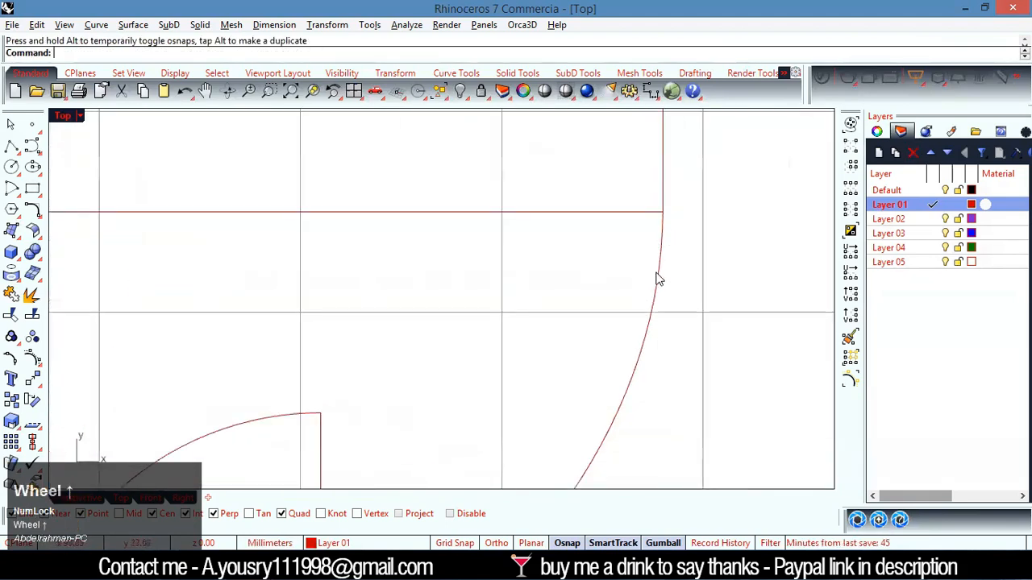
click(655, 244)
scroll(633, 268, down, 5)
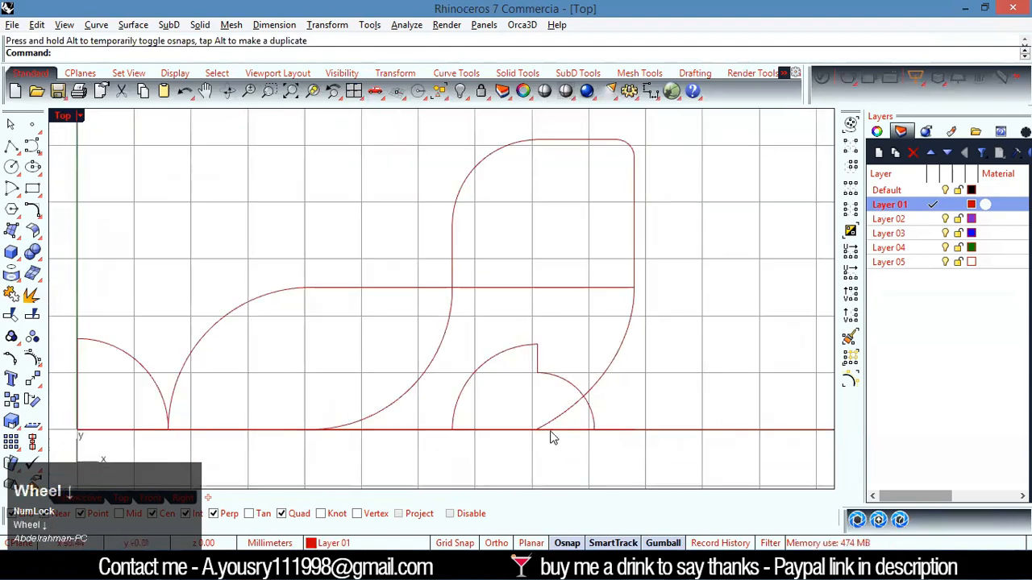
- Trim away the part of the breast arc lying inside the small foot arc
scroll(564, 411, up, 4)
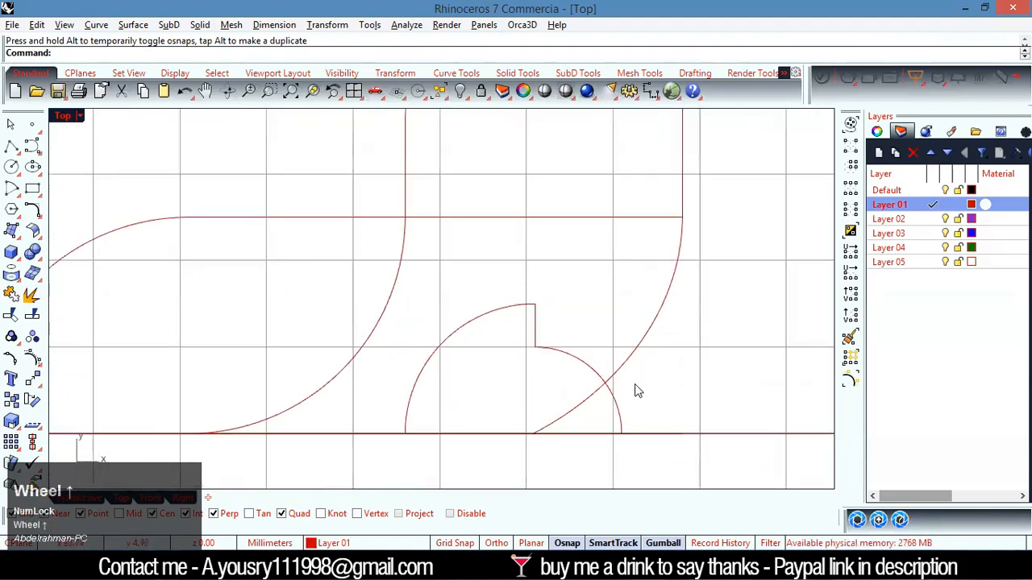
drag(636, 392, 562, 418)
key(ctrl+t)
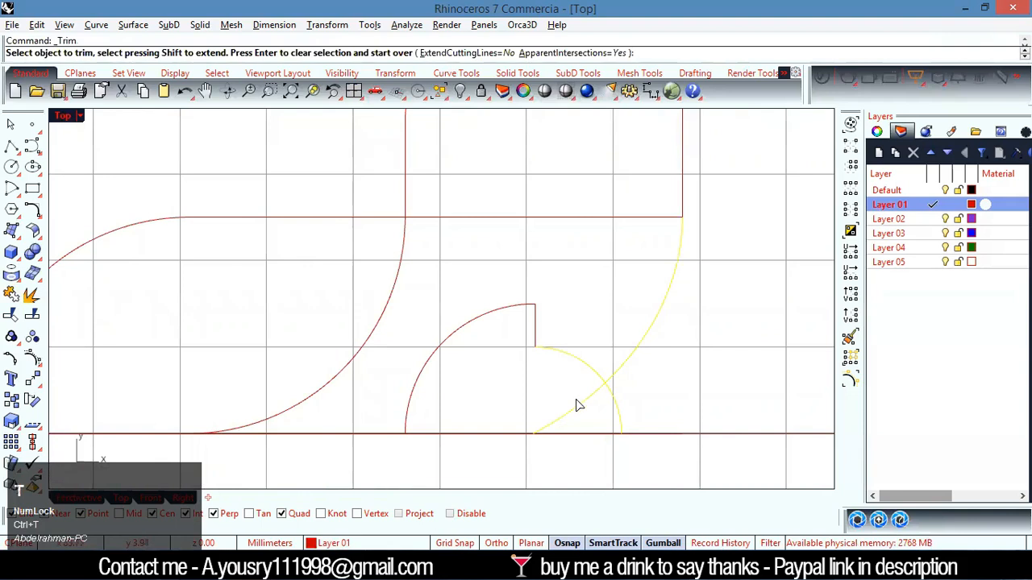
click(577, 404)
right_click(595, 403)
click(588, 401)
- Draw a circle of 3 mm radius above the head for the eye and move it straight down into the head outline
scroll(633, 373, down, 5)
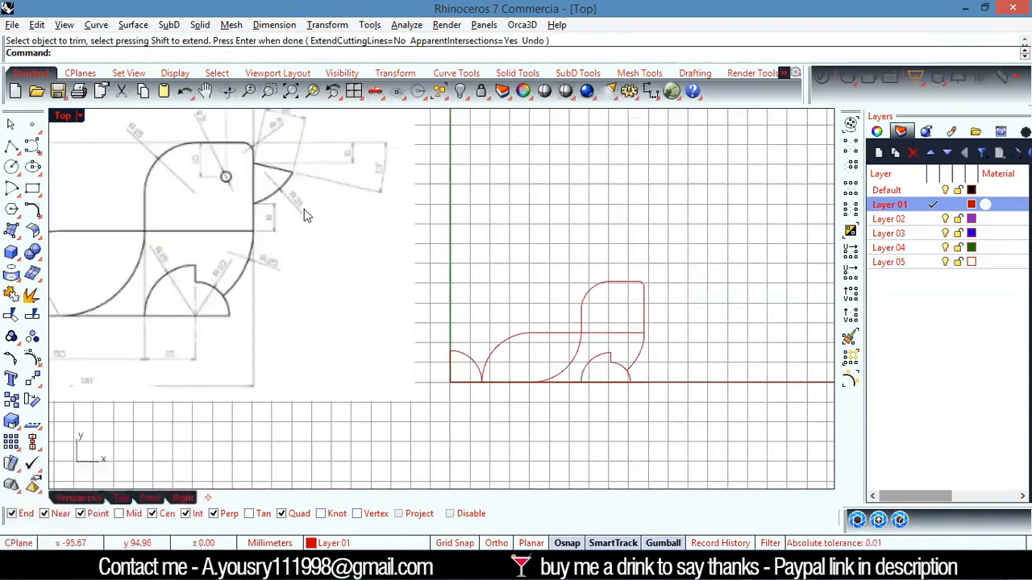
scroll(299, 210, up, 2)
scroll(275, 203, up, 2)
scroll(242, 171, down, 2)
scroll(272, 295, up, 3)
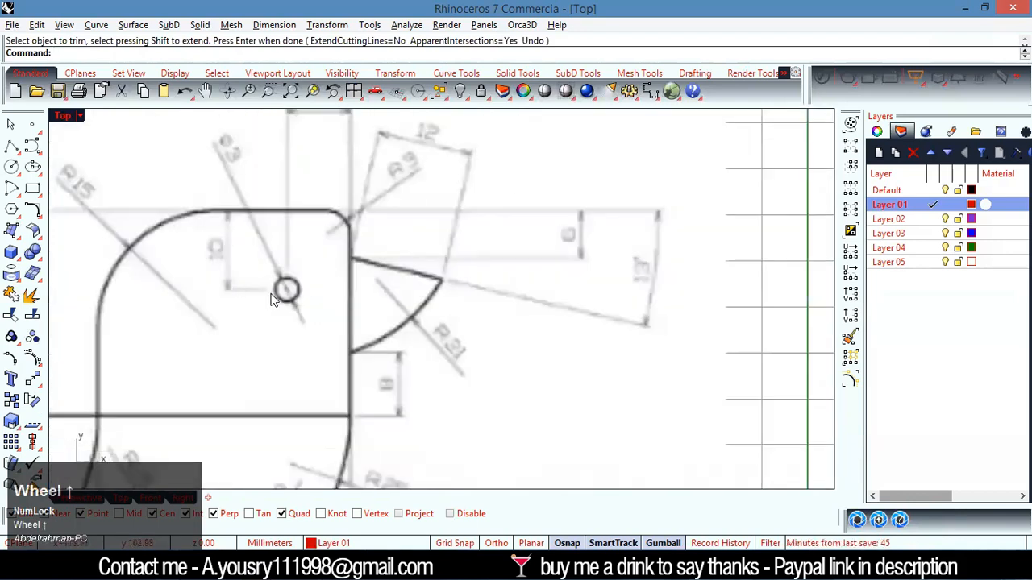
scroll(242, 300, down, 5)
scroll(535, 410, up, 3)
text(C)
key(Return)
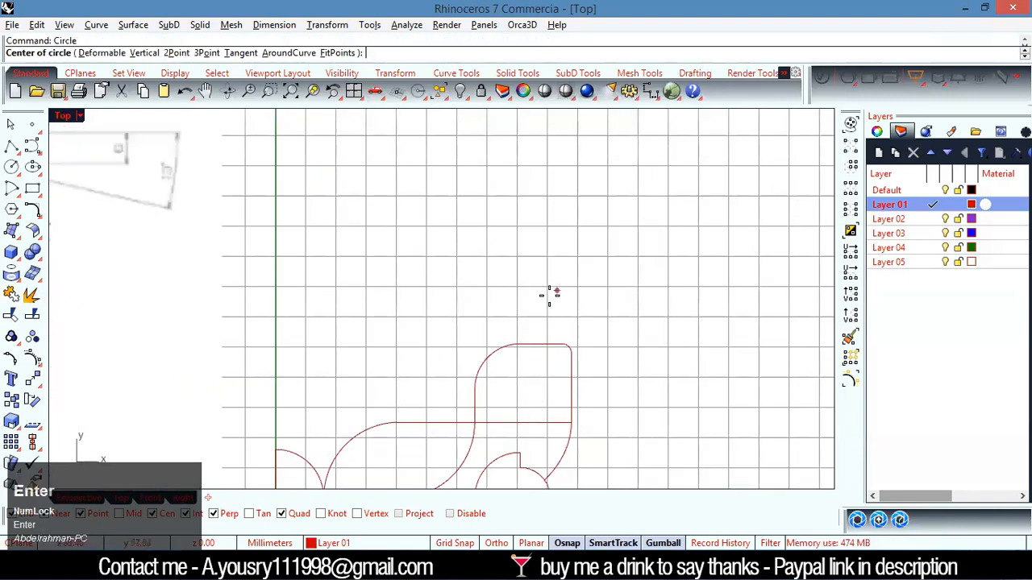
click(533, 277)
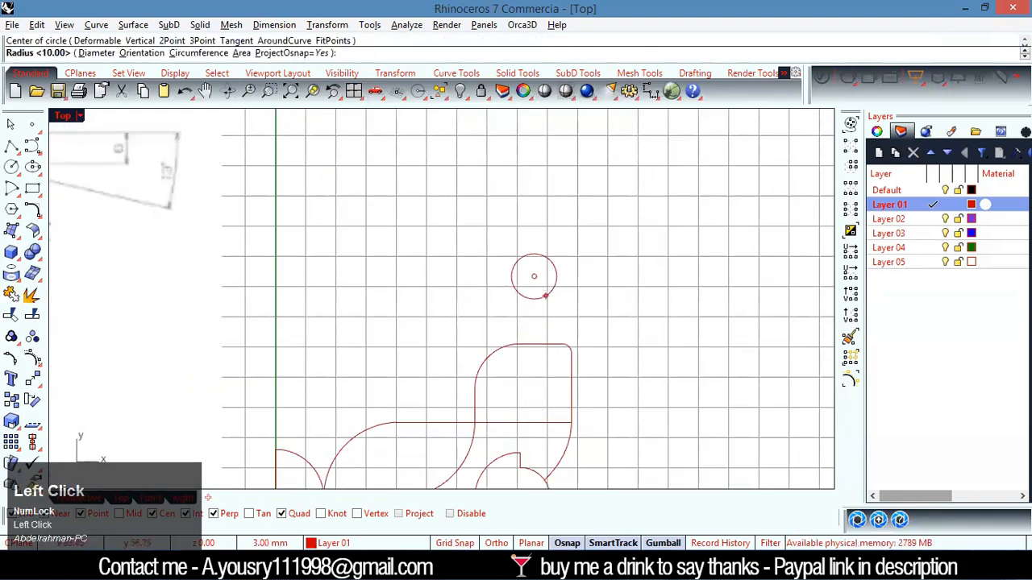
click(545, 295)
click(540, 282)
drag(564, 253, 565, 352)
- Move the eye circle so its centre snaps to the intersection of the head's extended top and front edges
scroll(581, 314, down, 5)
scroll(267, 246, up, 5)
scroll(262, 250, down, 2)
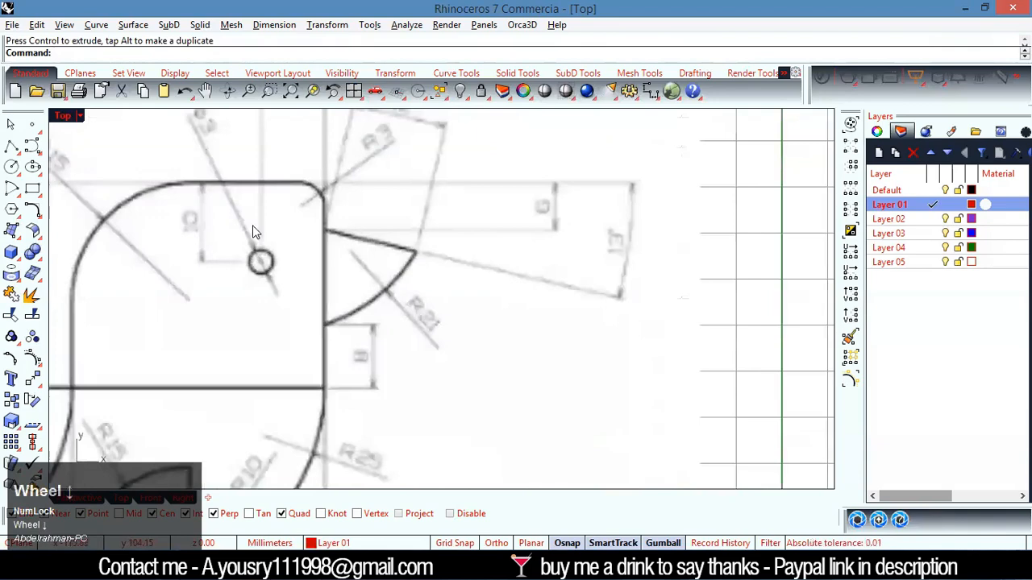
scroll(279, 137, down, 5)
scroll(285, 168, up, 7)
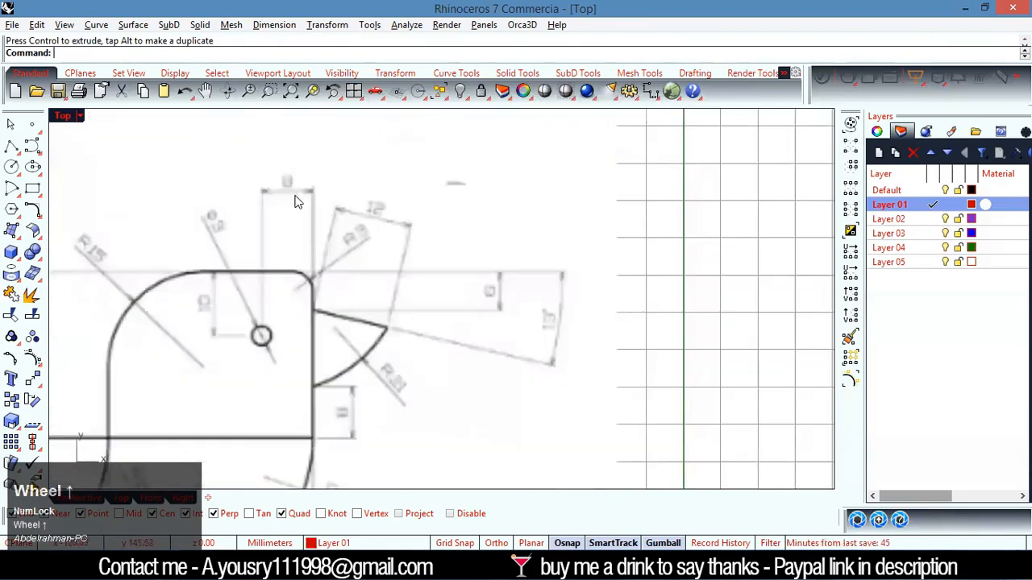
scroll(491, 410, down, 5)
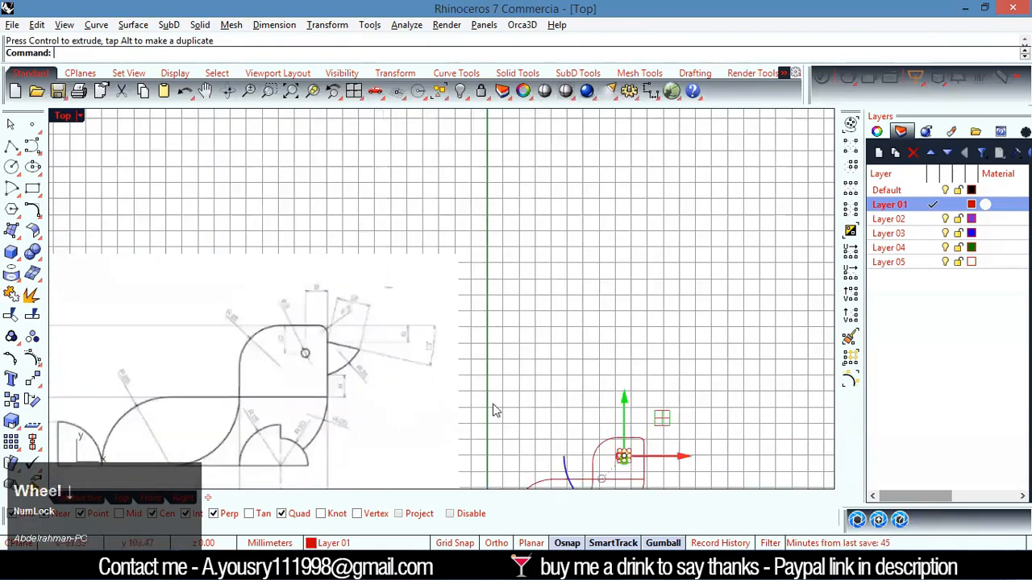
scroll(564, 431, up, 5)
scroll(600, 428, up, 2)
drag(533, 415, 663, 309)
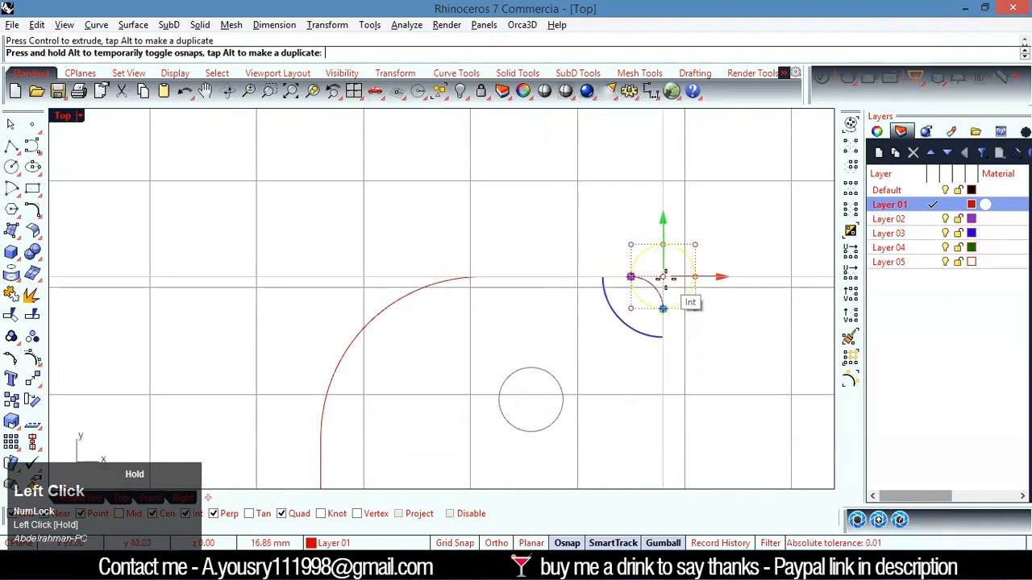
- Move the eye circle -10 mm horizontally, from the head's front corner toward the tail
click(726, 278)
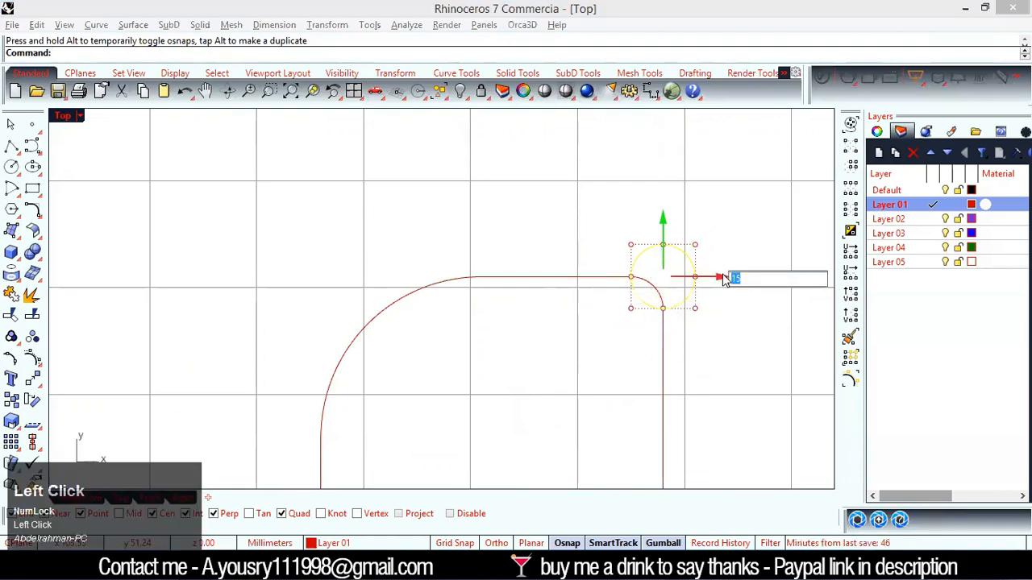
text(-10)
key(Return)
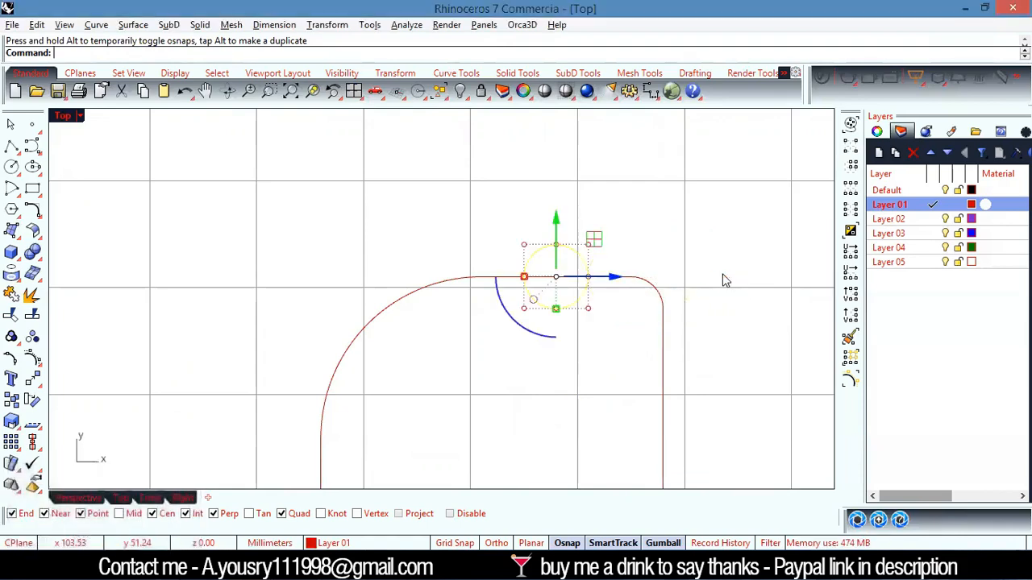
- Try moving the eye circle -10 mm vertically into the head and undo the move
click(559, 226)
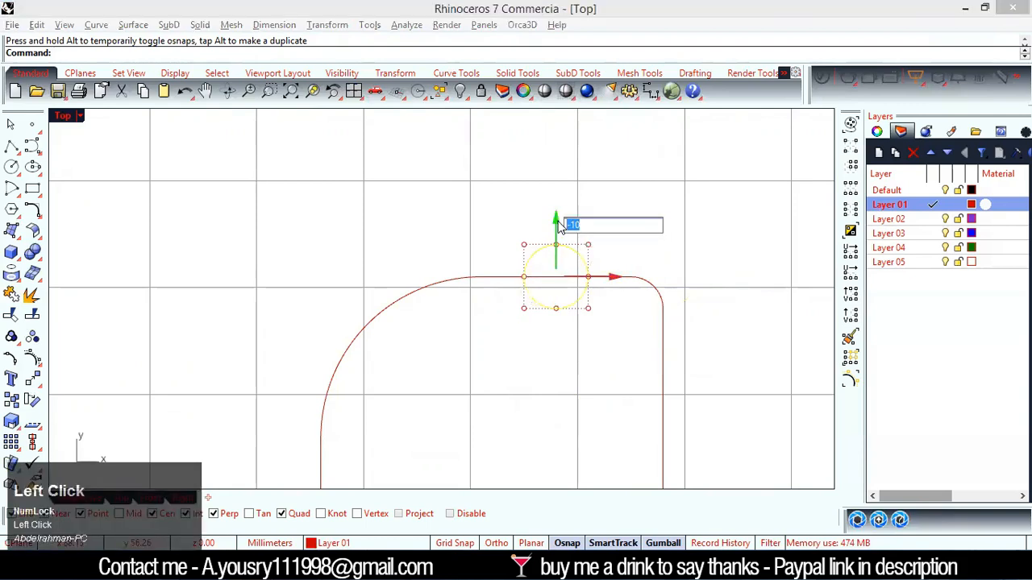
click(698, 204)
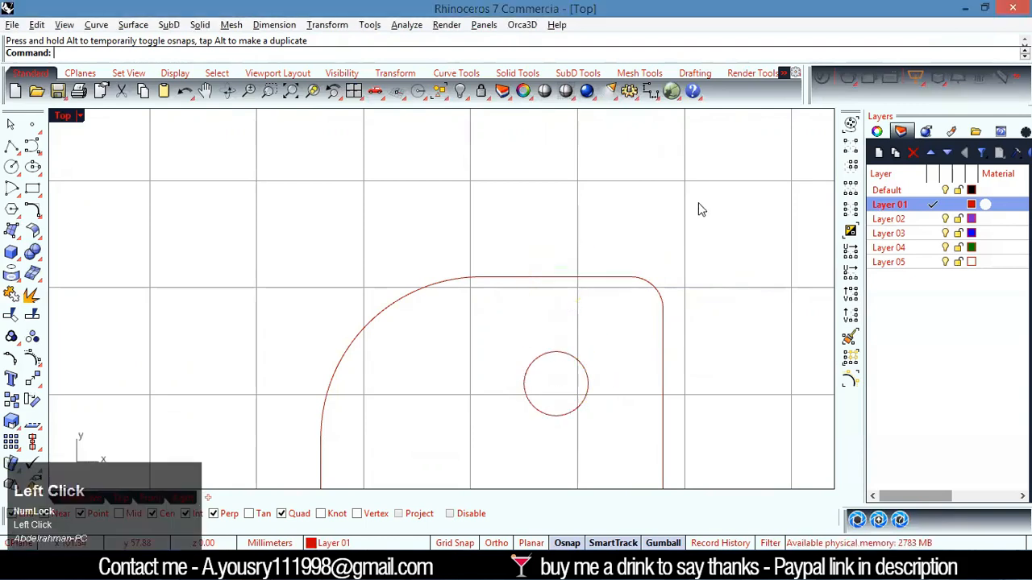
key(ctrl+z)
key(ctrl+z)
key(ctrl+z)
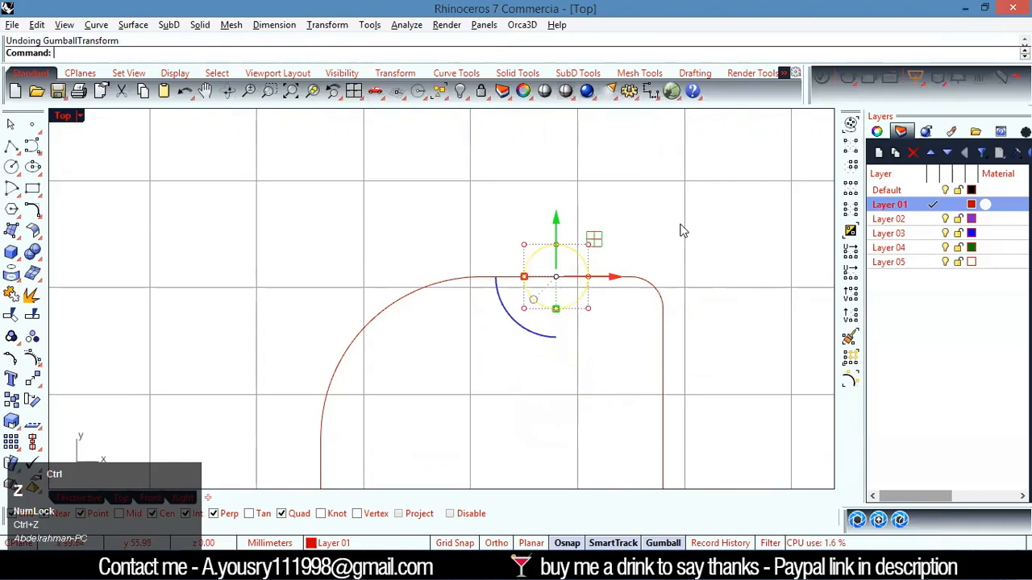
- Redo the eye circle's -10 mm vertical move and shift it horizontally so its centre sits 8 mm behind the head's front edge
key(ctrl+y)
key(ctrl+y)
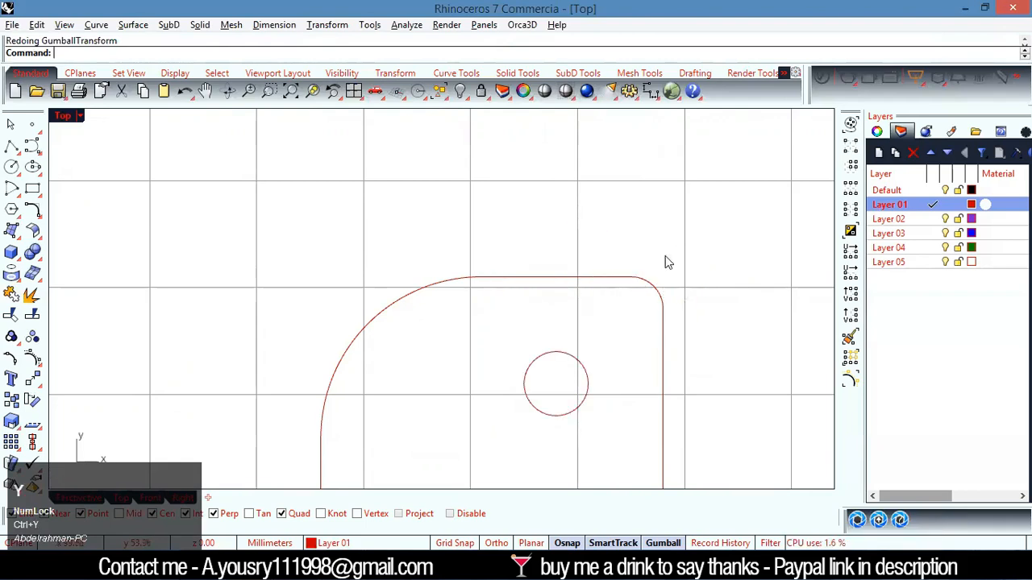
scroll(636, 225, down, 5)
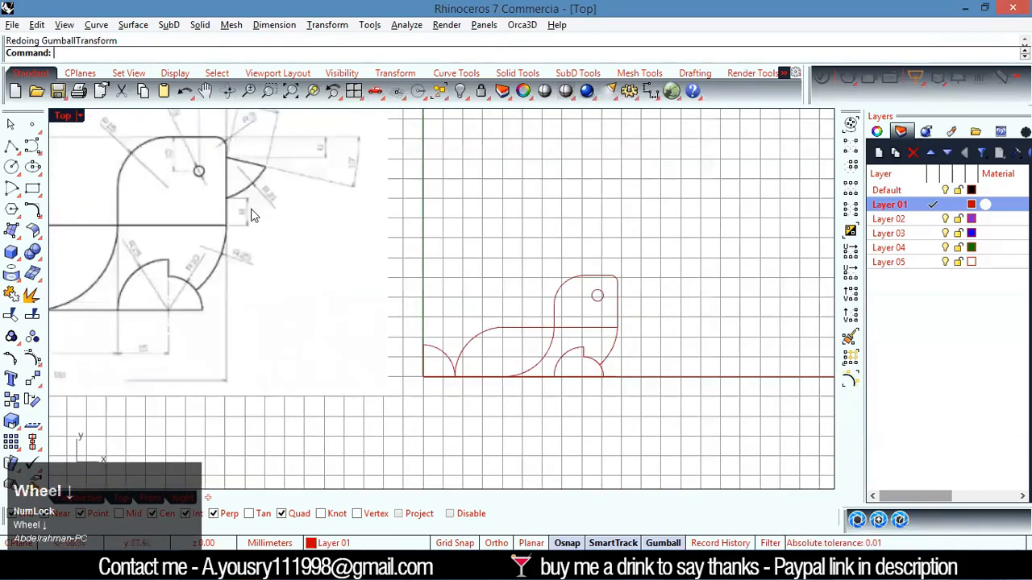
scroll(251, 214, up, 6)
scroll(299, 242, down, 5)
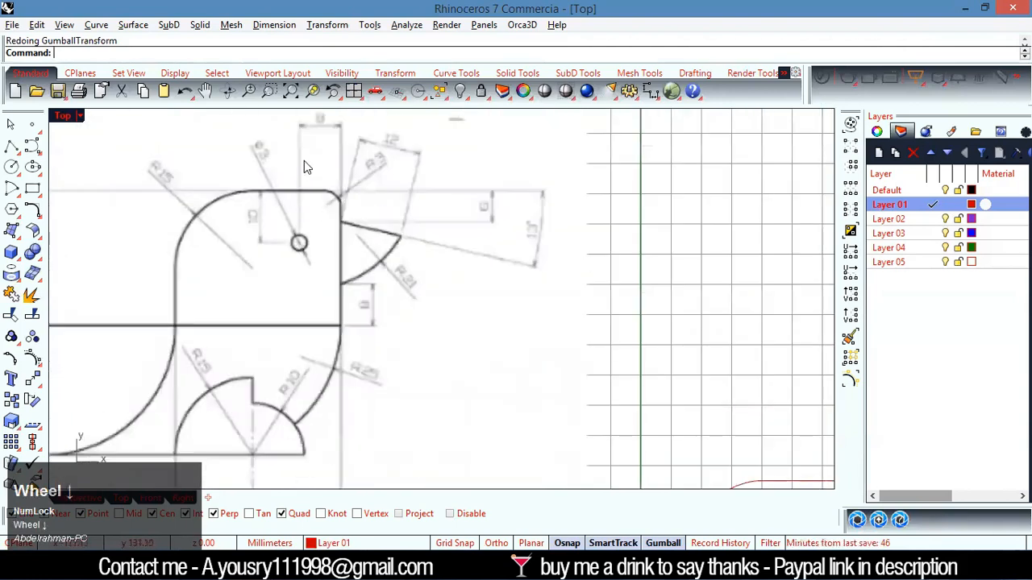
scroll(617, 355, up, 5)
click(610, 345)
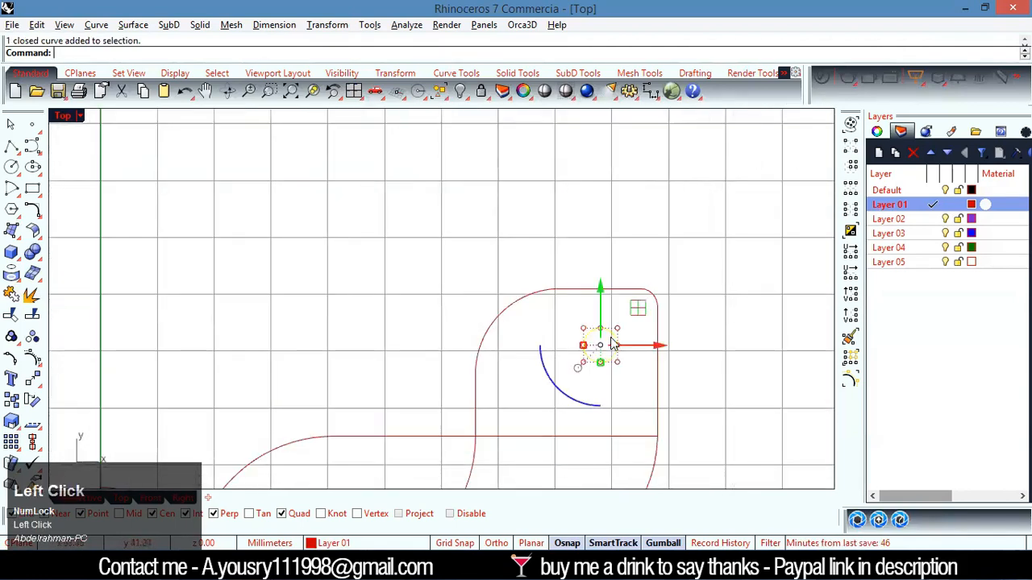
click(641, 346)
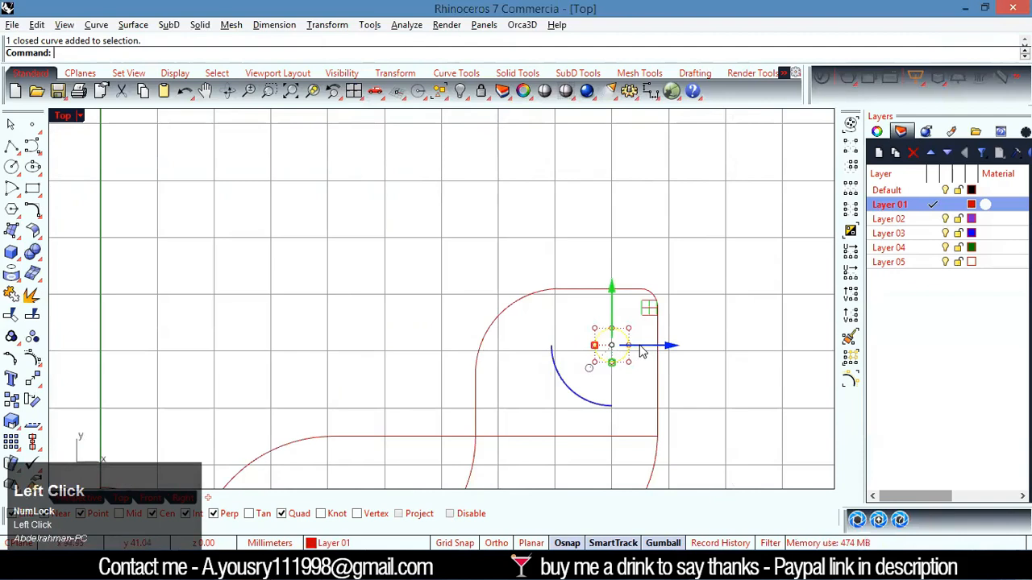
scroll(503, 302, down, 4)
scroll(181, 225, up, 2)
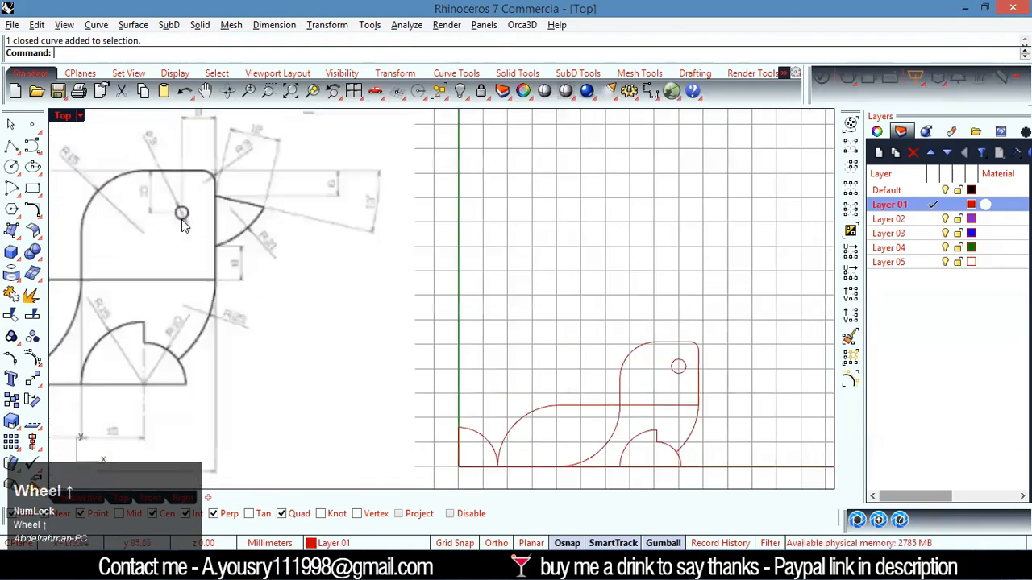
click(523, 202)
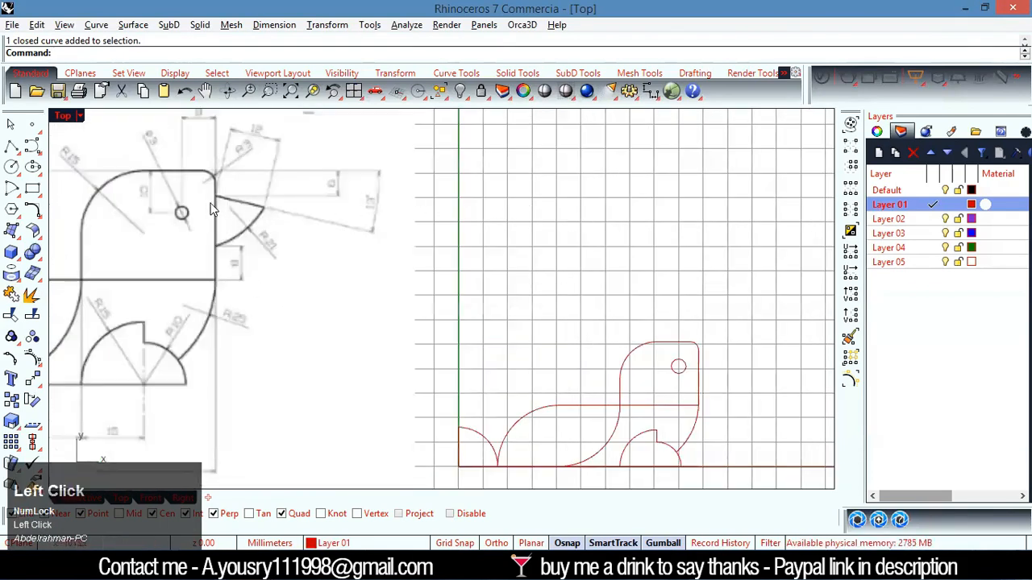
- Draw a circle of 3 mm diameter at the centre of the existing eye circle
click(680, 367)
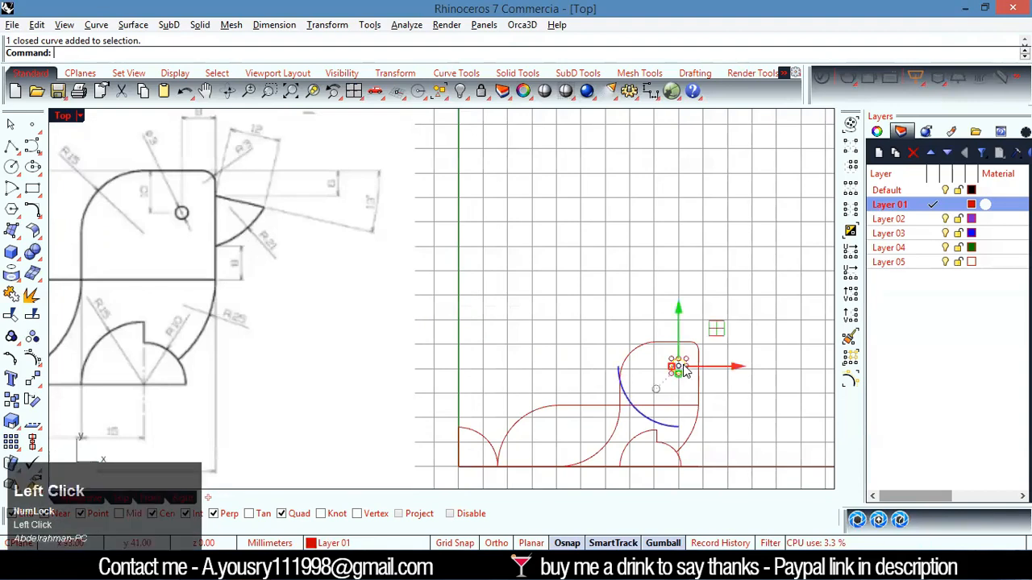
scroll(685, 364, up, 3)
scroll(684, 364, up, 3)
click(685, 415)
text(Circle)
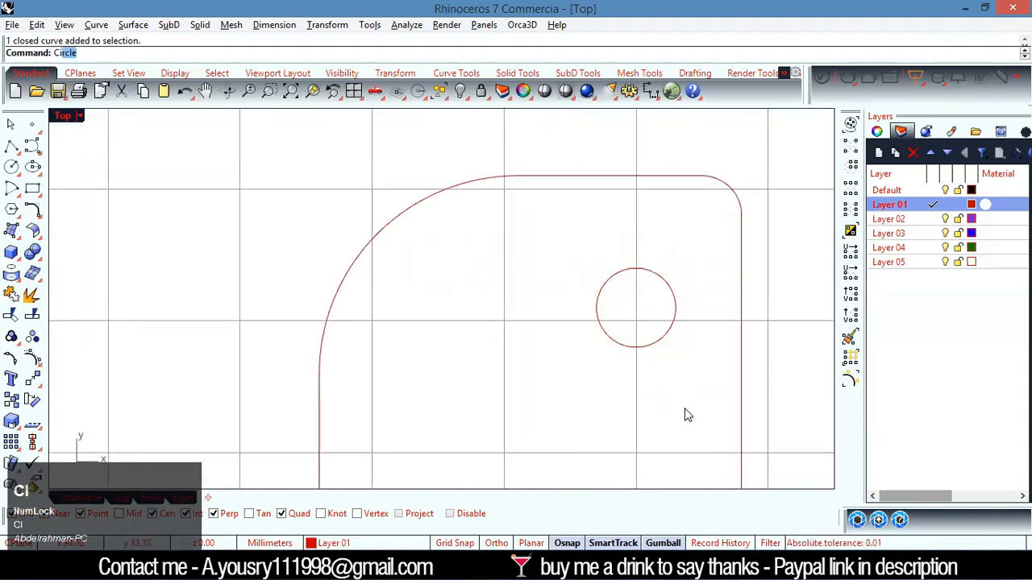
key(Return)
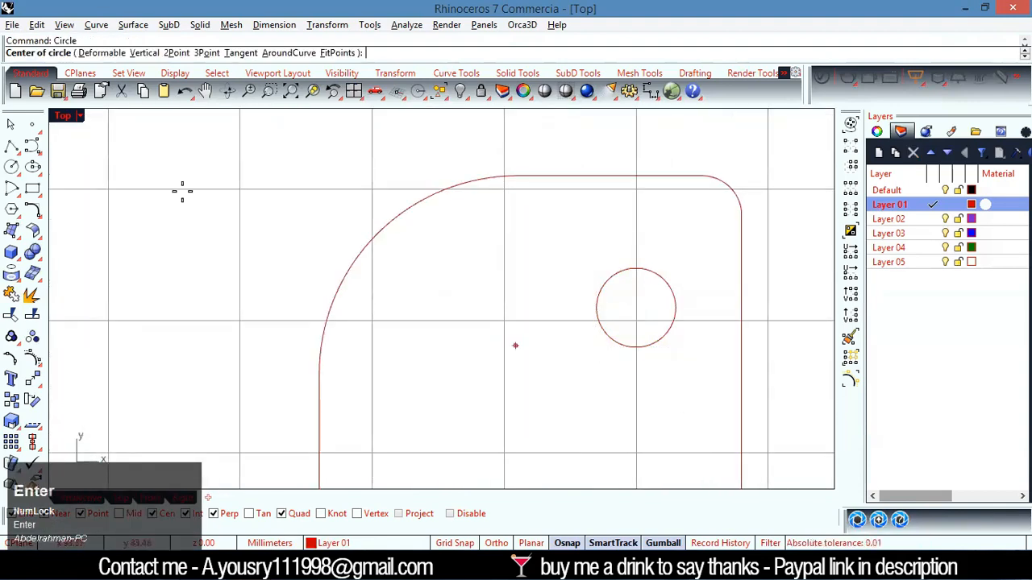
click(659, 321)
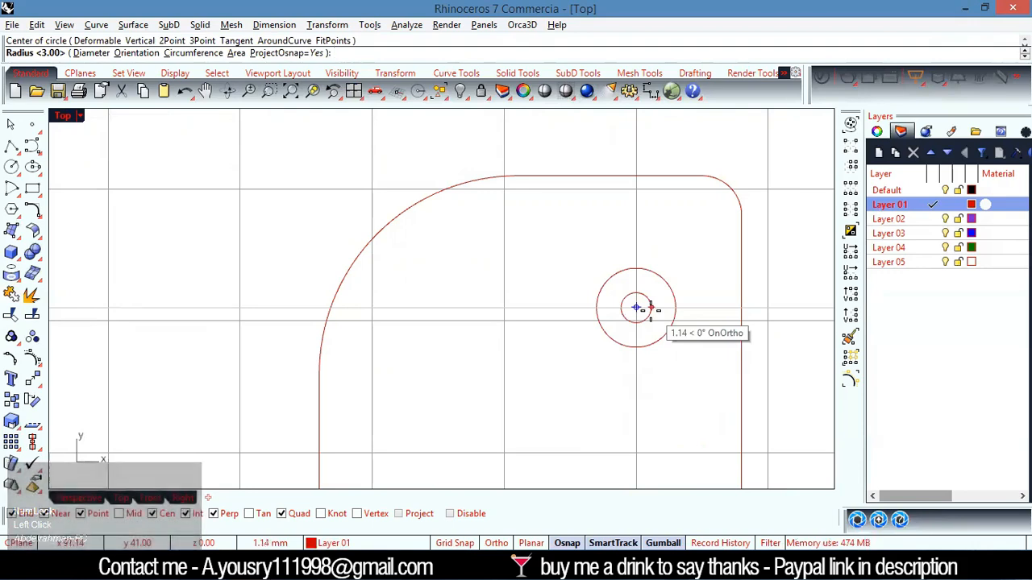
scroll(640, 309, down, 5)
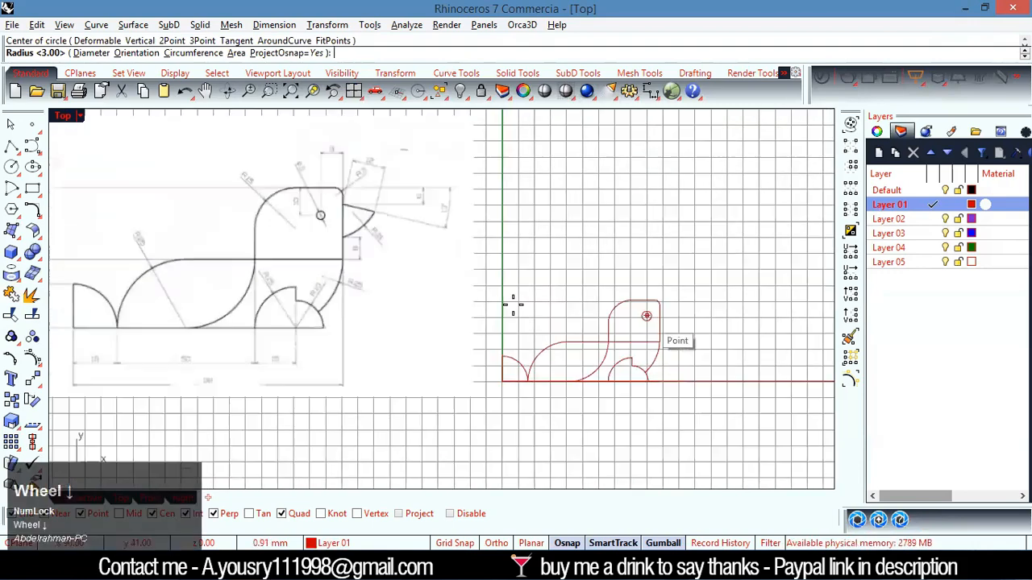
scroll(325, 164, up, 6)
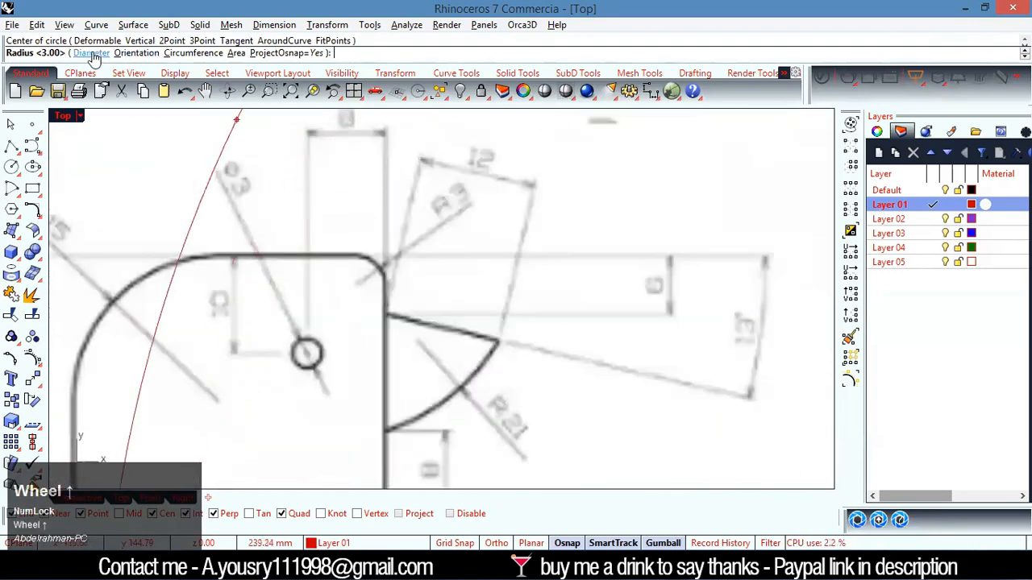
click(91, 53)
scroll(548, 364, down, 6)
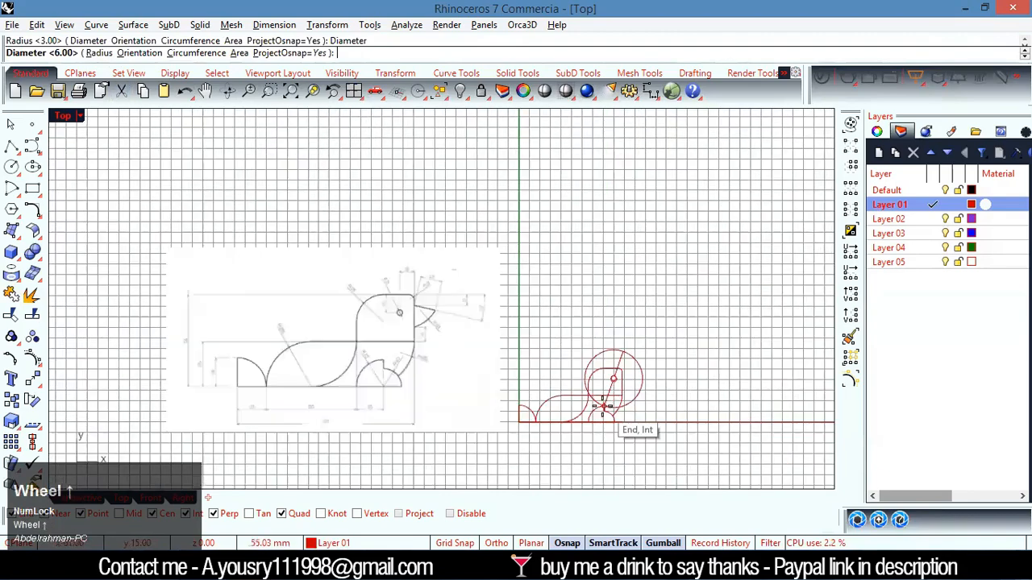
scroll(613, 400, up, 3)
text(3)
key(Return)
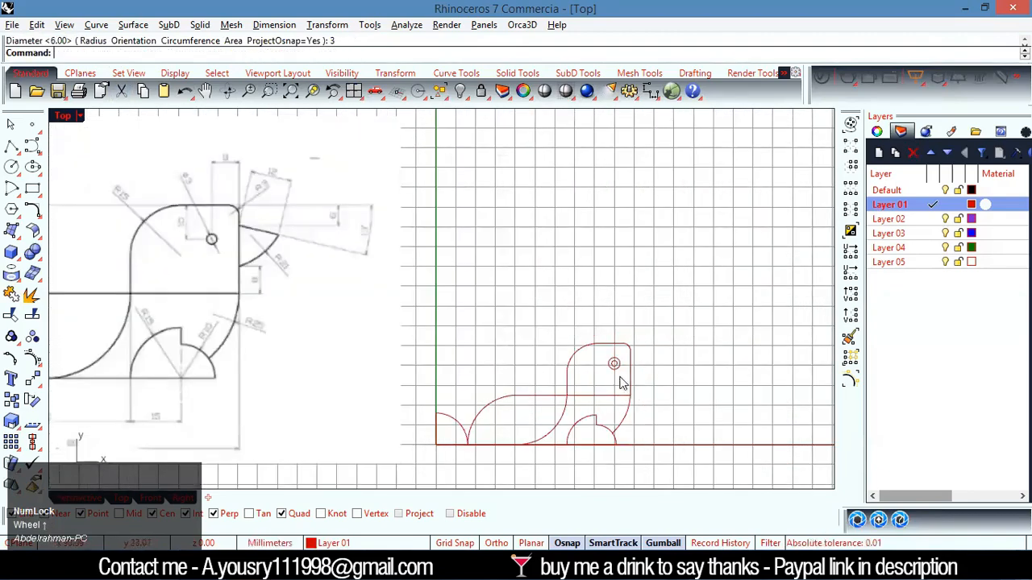
- Delete the larger, 3 mm radius circle around the eye
scroll(617, 373, up, 5)
click(620, 372)
key(Delete)
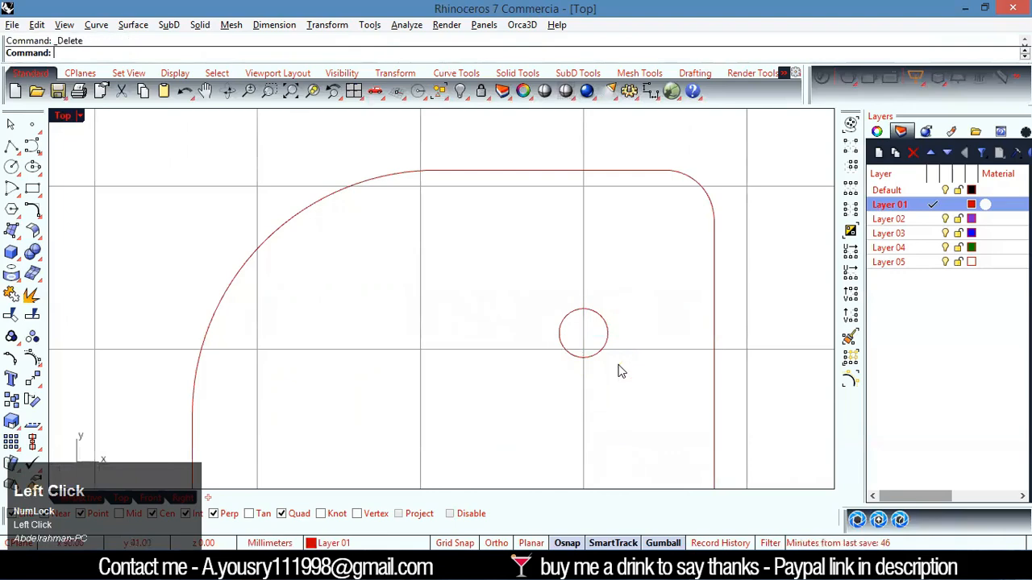
- Draw a 6 mm vertical construction line downward from the head's extended front corner to mark where the beak's upper edge starts
scroll(527, 346, up, 5)
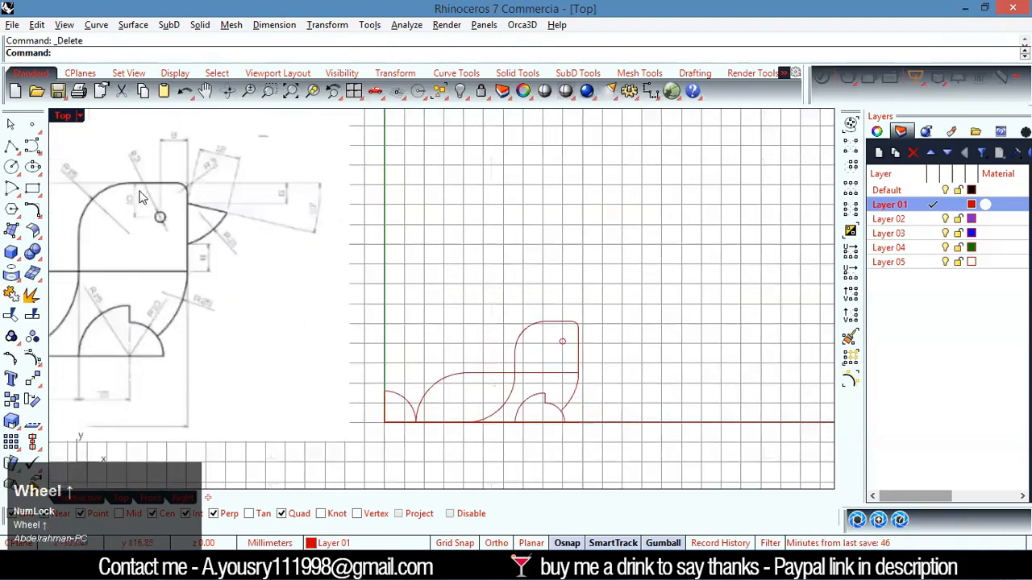
scroll(276, 301, down, 3)
scroll(276, 300, up, 5)
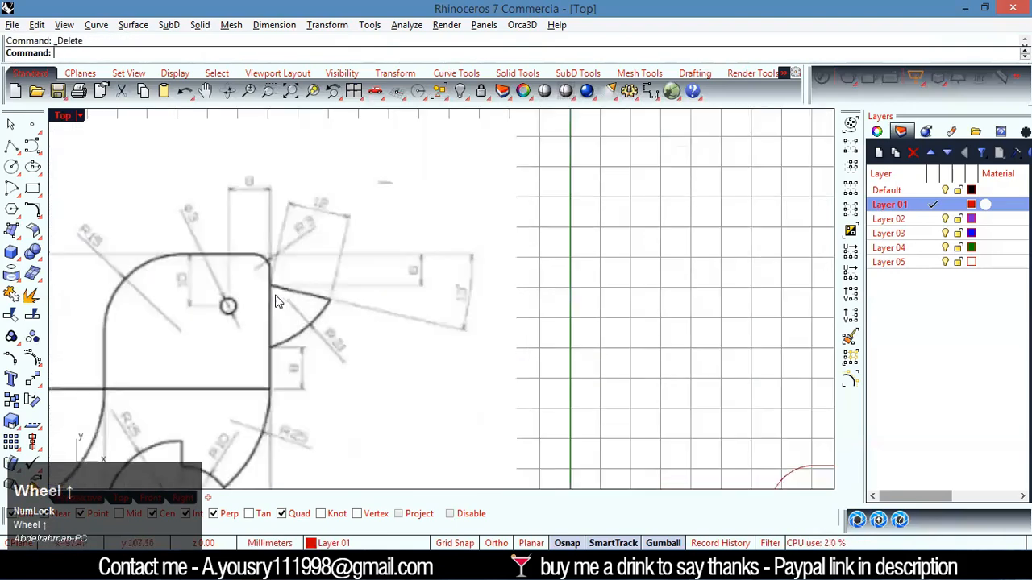
scroll(227, 310, up, 2)
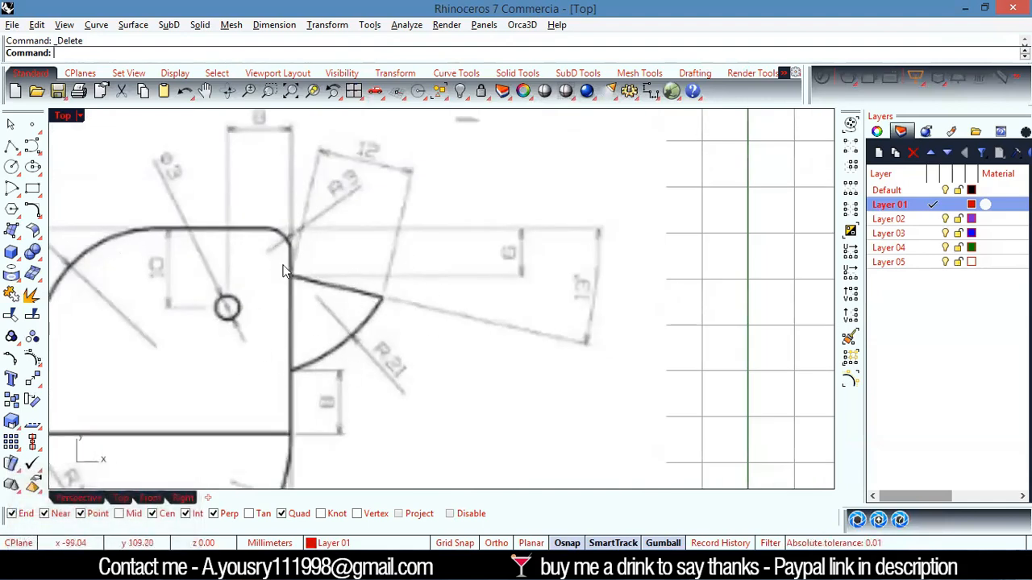
scroll(309, 287, up, 3)
scroll(315, 324, down, 2)
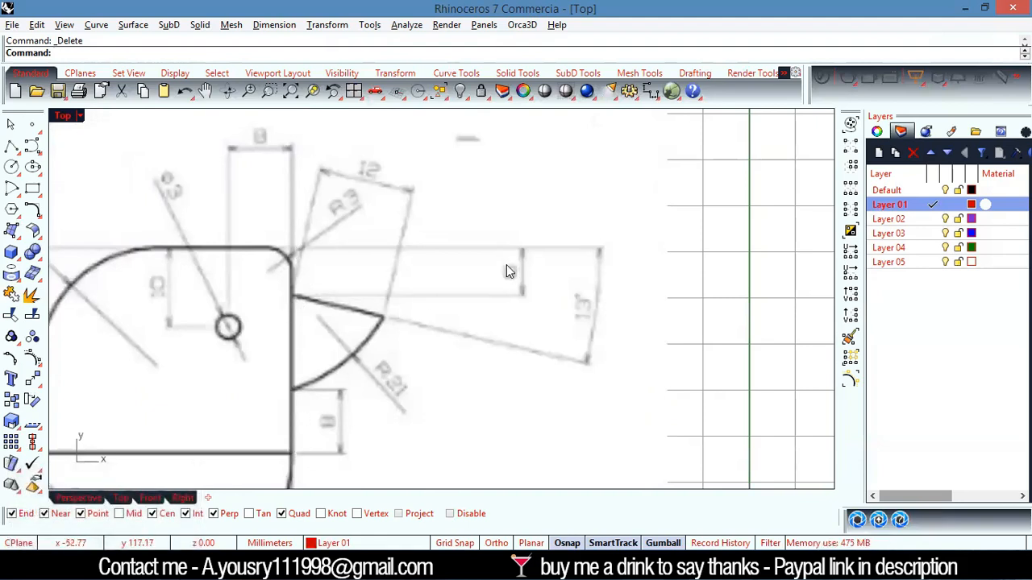
scroll(287, 259, down, 5)
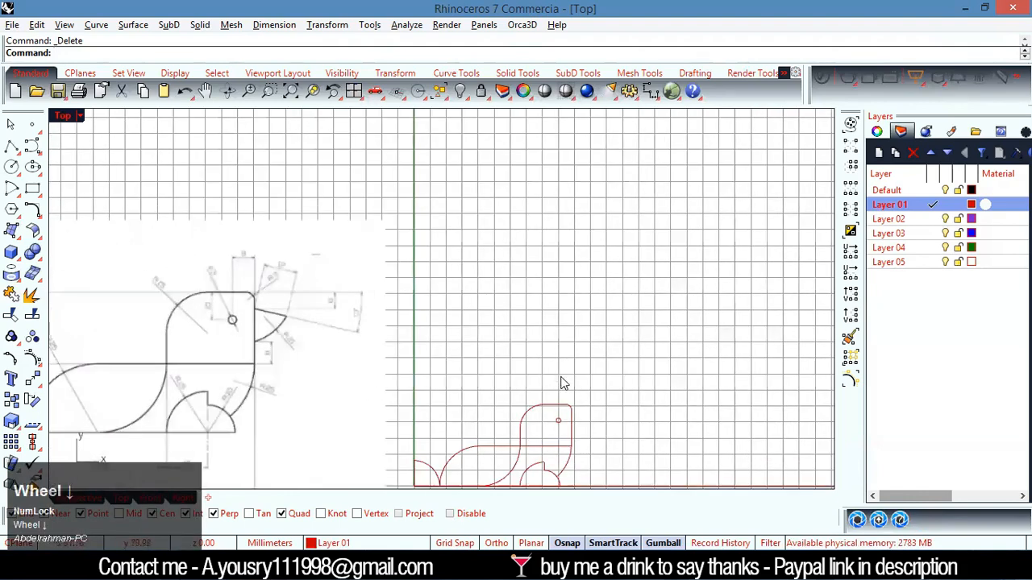
scroll(570, 410, up, 6)
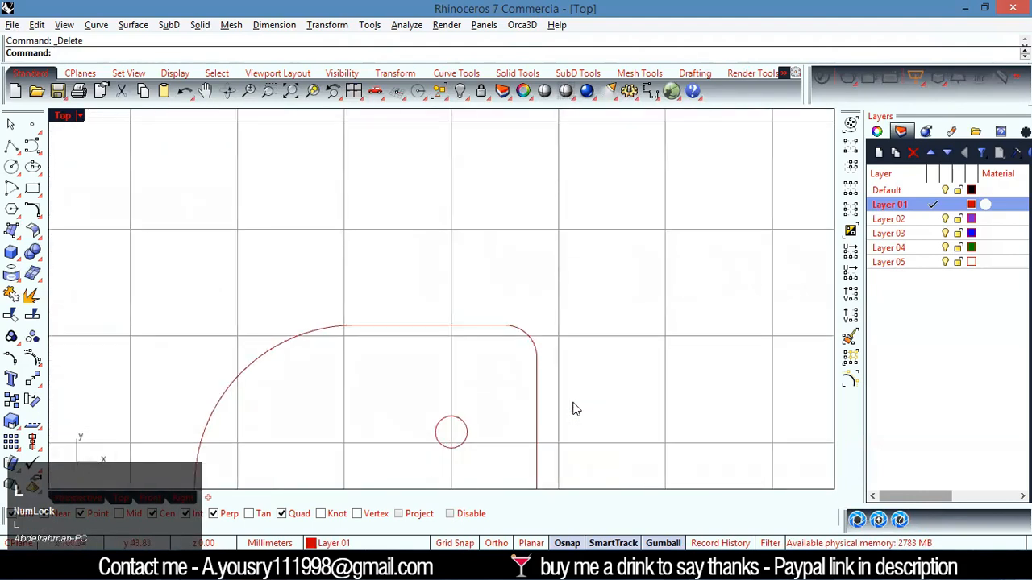
key(Return)
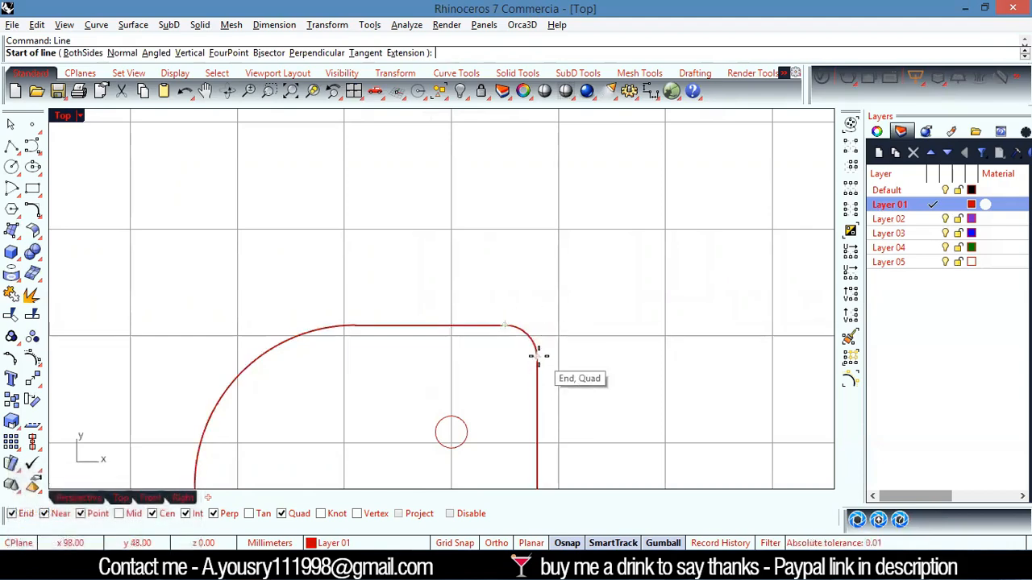
click(539, 324)
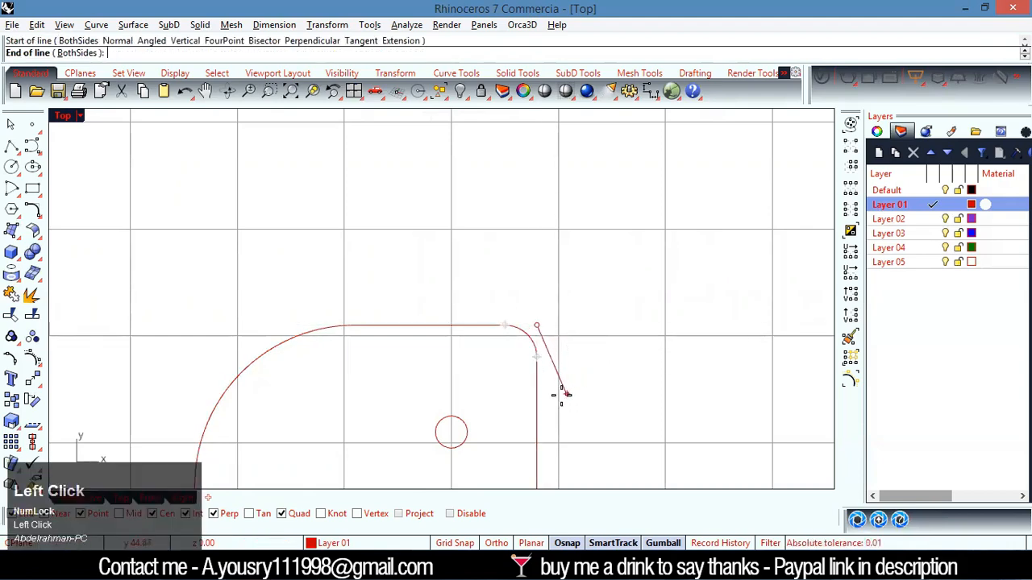
scroll(561, 372, down, 2)
scroll(563, 371, down, 2)
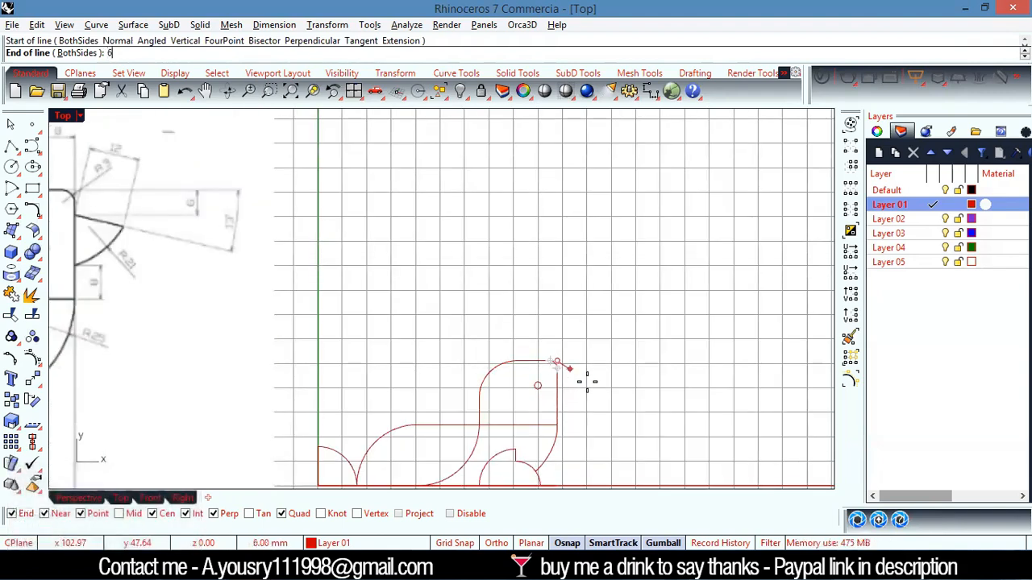
text(6)
key(Return)
scroll(569, 392, up, 3)
click(539, 369)
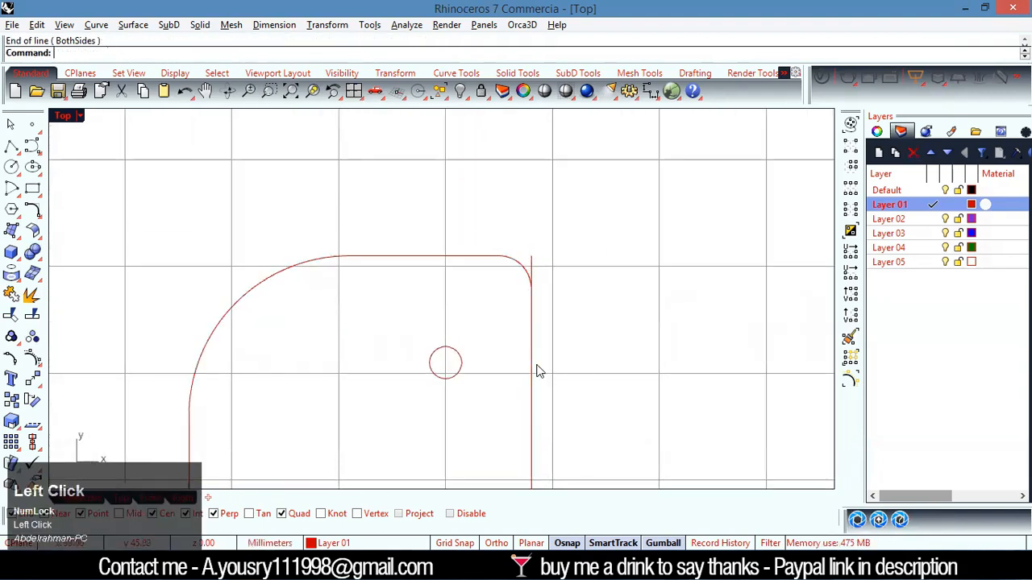
- Make Layer 04 the current layer and move the short vertical line at the head's front corner onto it
scroll(569, 353, down, 3)
scroll(583, 387, up, 2)
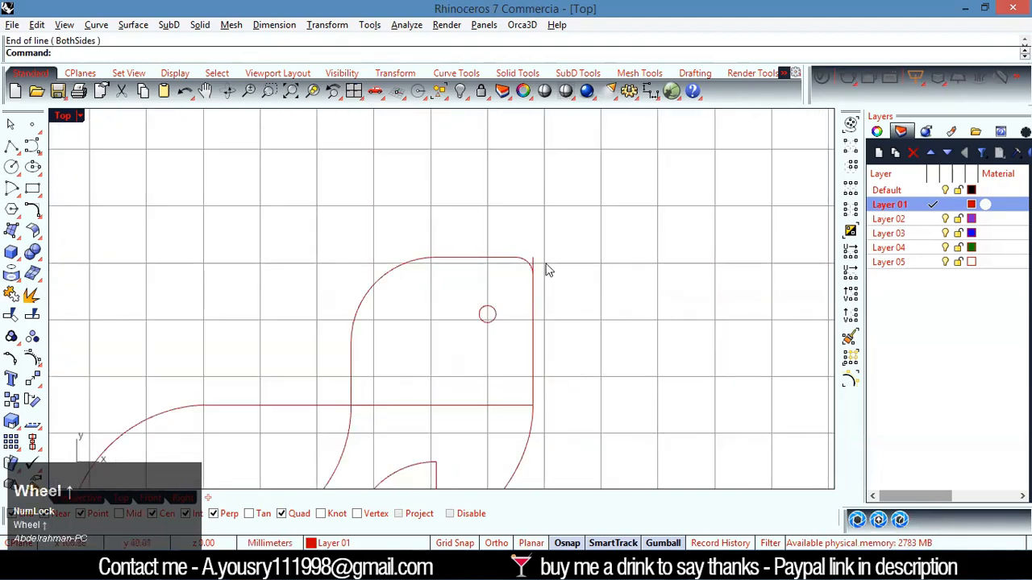
click(536, 266)
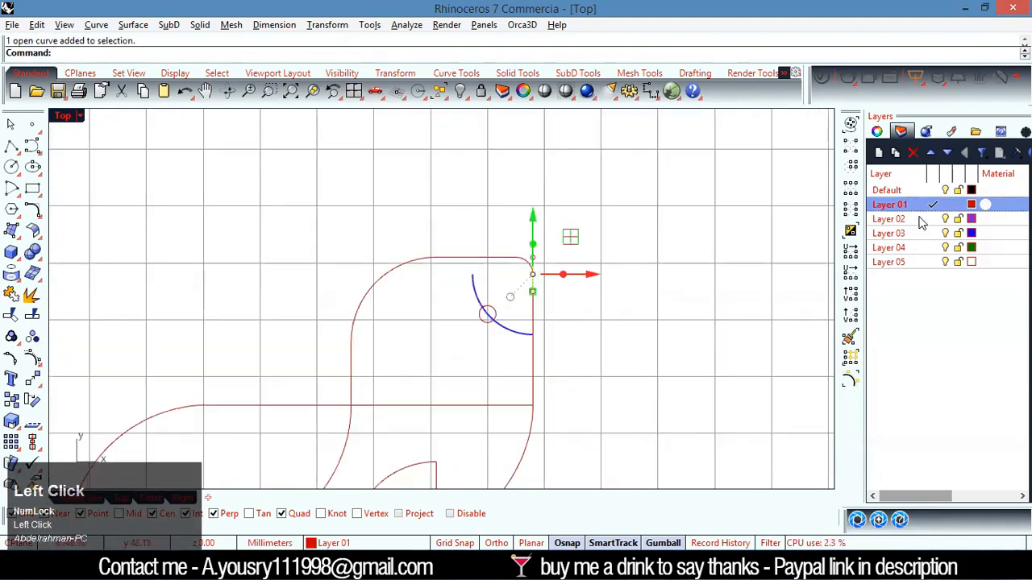
right_click(929, 248)
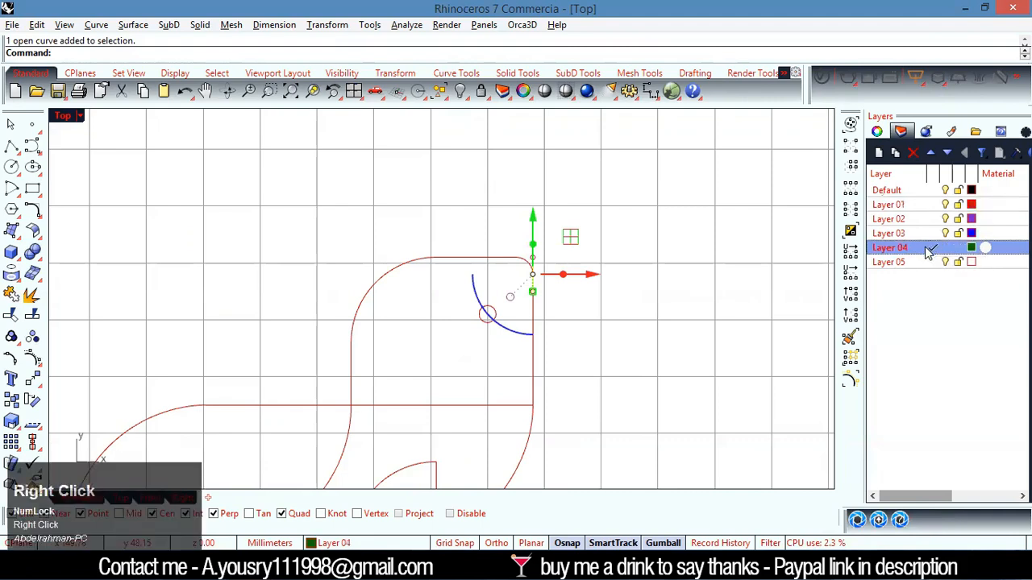
click(919, 485)
scroll(541, 281, up, 3)
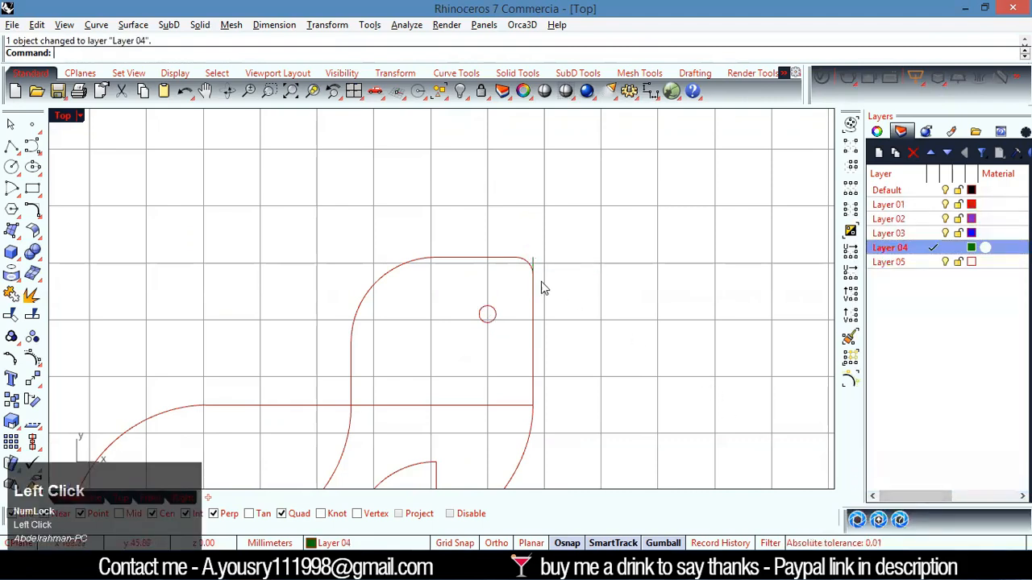
scroll(539, 268, up, 1)
click(551, 263)
click(715, 233)
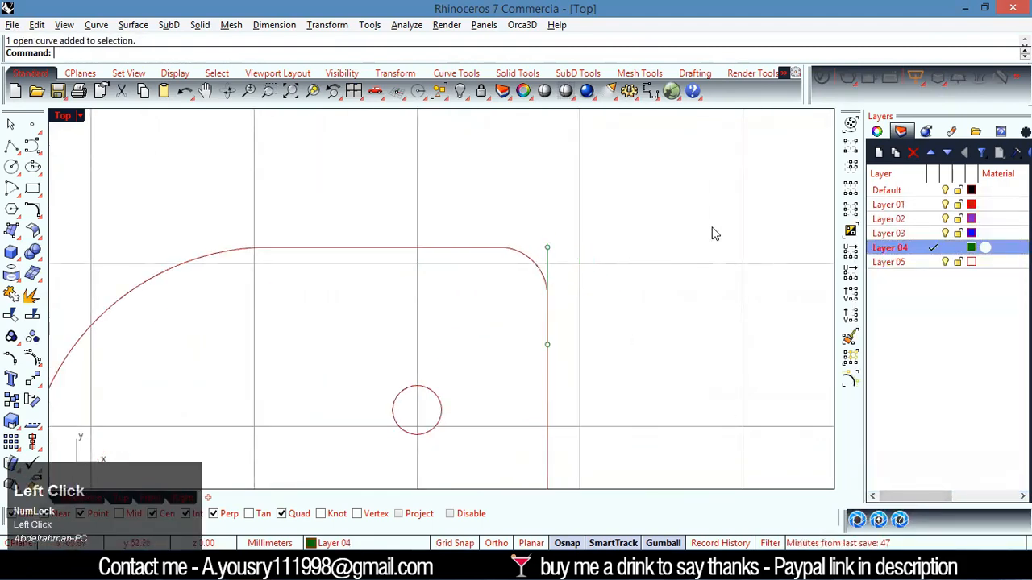
- Draw an 8 mm vertical construction line upward from the front end of the neck line to mark the beak's lower attachment point
scroll(610, 331, down, 3)
scroll(610, 327, down, 2)
scroll(230, 250, up, 6)
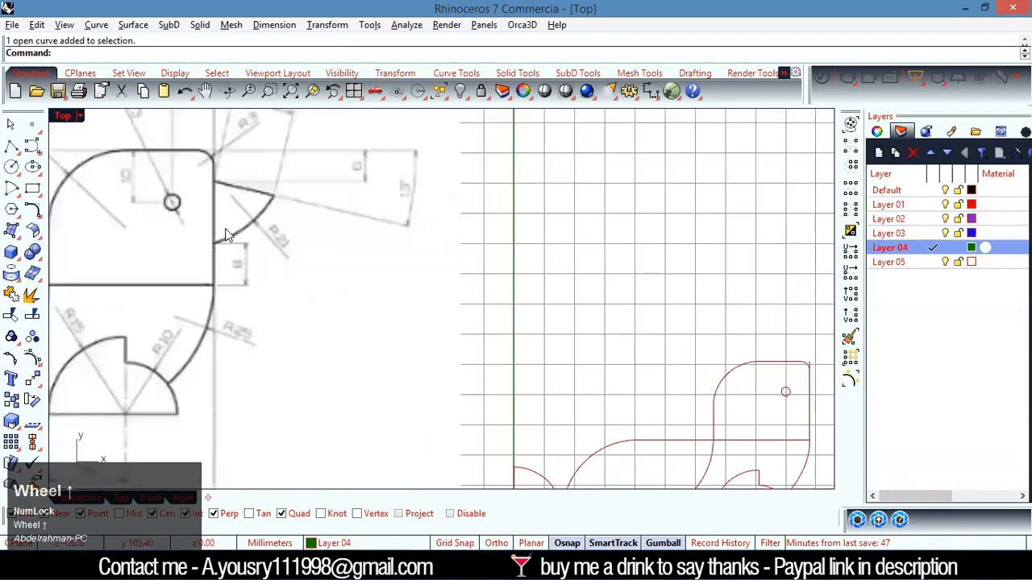
scroll(294, 322, down, 5)
scroll(557, 279, up, 7)
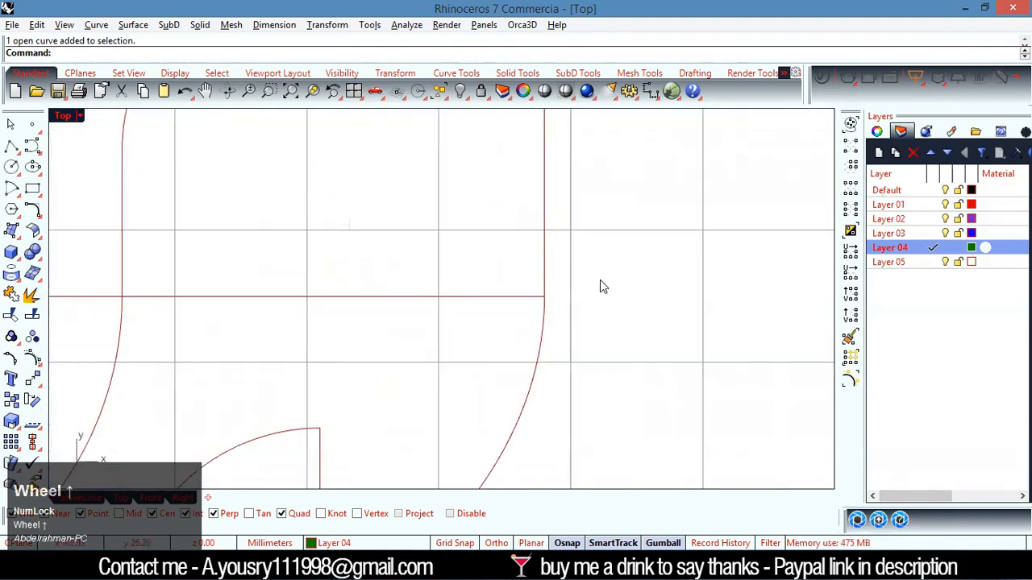
text(li)
key(Return)
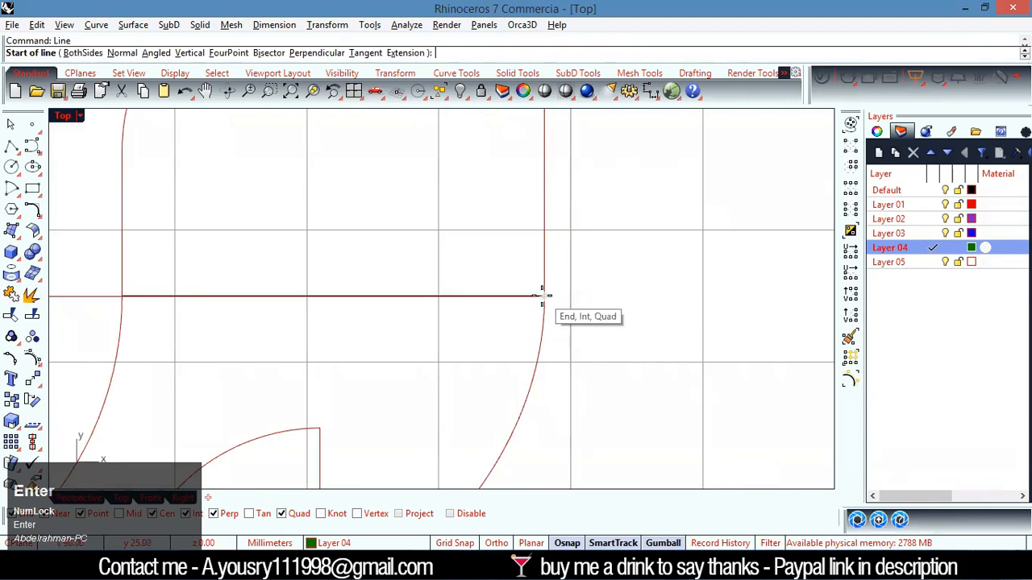
click(544, 297)
text(8)
key(Return)
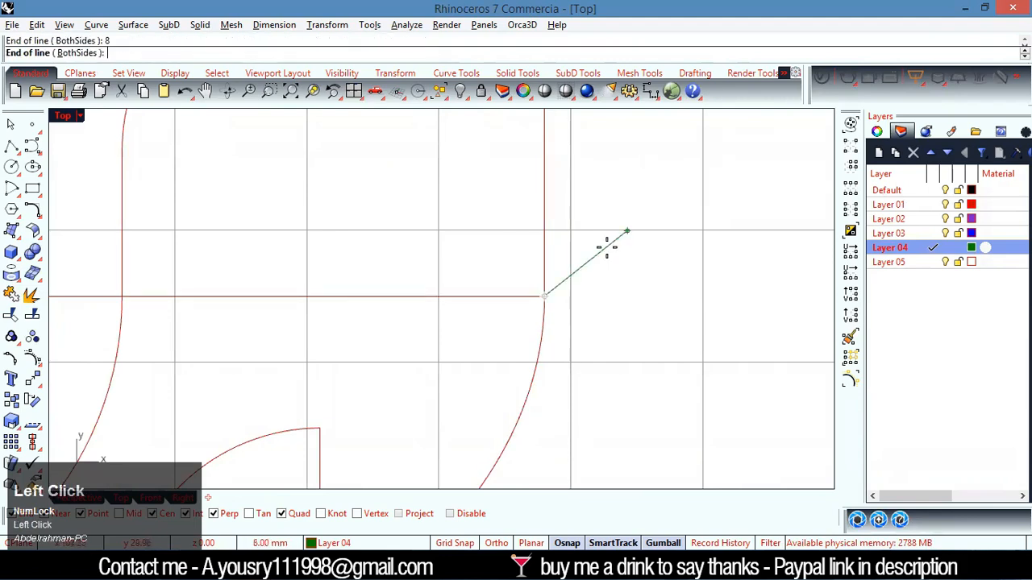
click(545, 151)
- Examine the length and angle dimensions of the beak's upper edge on the reference drawing
scroll(560, 232, down, 4)
scroll(548, 201, down, 10)
scroll(535, 161, up, 4)
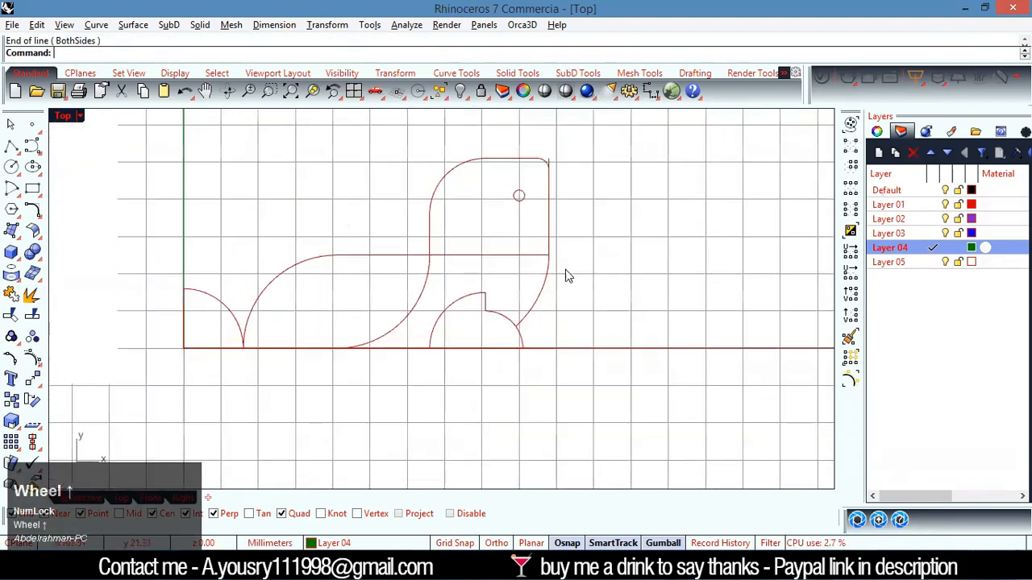
scroll(524, 247, down, 6)
scroll(338, 235, down, 10)
scroll(283, 208, up, 5)
scroll(379, 193, up, 5)
scroll(419, 175, down, 3)
scroll(397, 168, up, 6)
scroll(387, 395, down, 2)
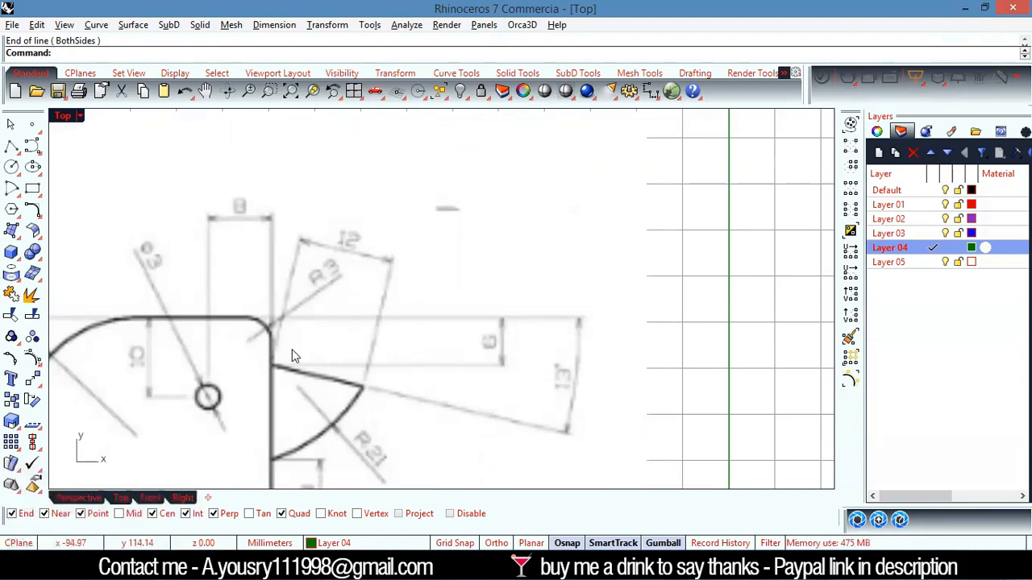
scroll(292, 349, down, 4)
scroll(484, 408, up, 5)
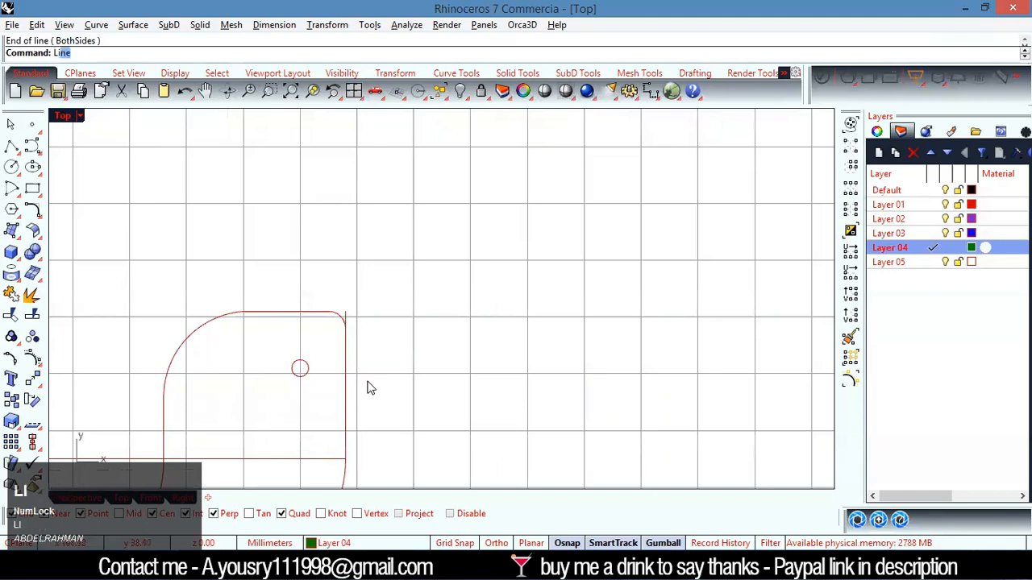
- Draw the beak's upper edge as a 12 mm line sloping down and outward from the 6 mm construction line's lower end, using a 13° angle constraint
key(Return)
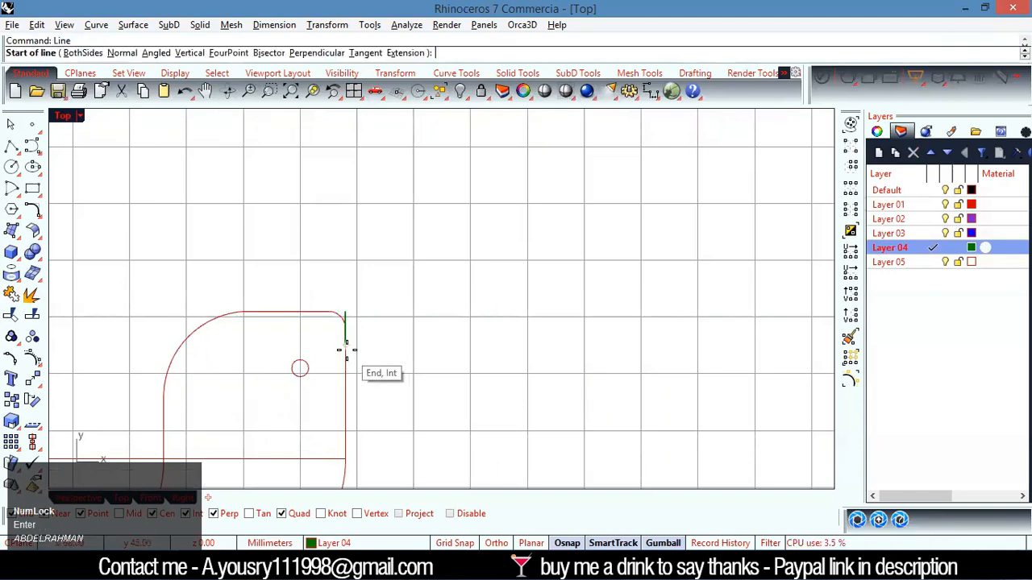
click(347, 347)
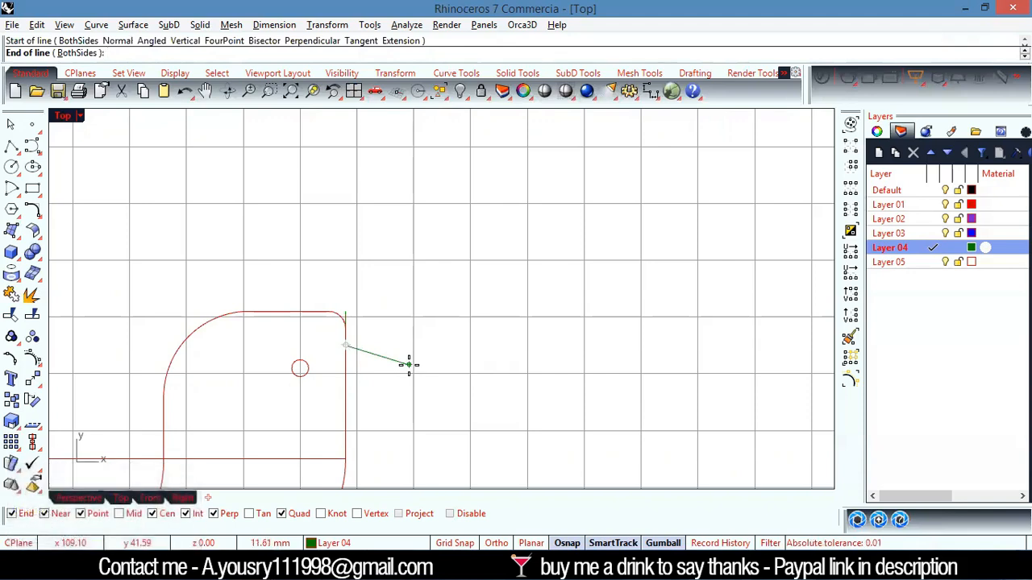
text(12)
key(Return)
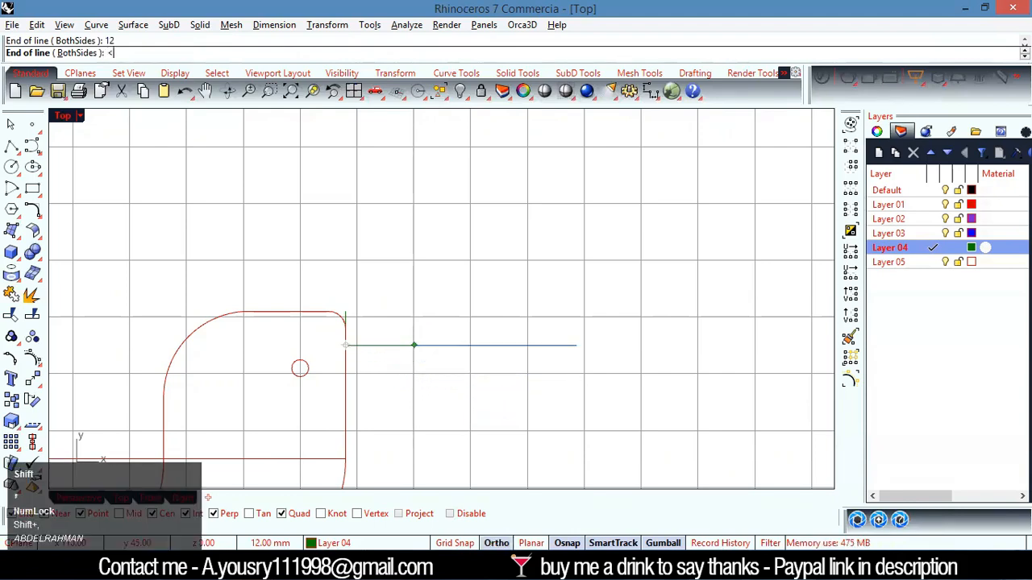
scroll(576, 386, down, 4)
text(<13)
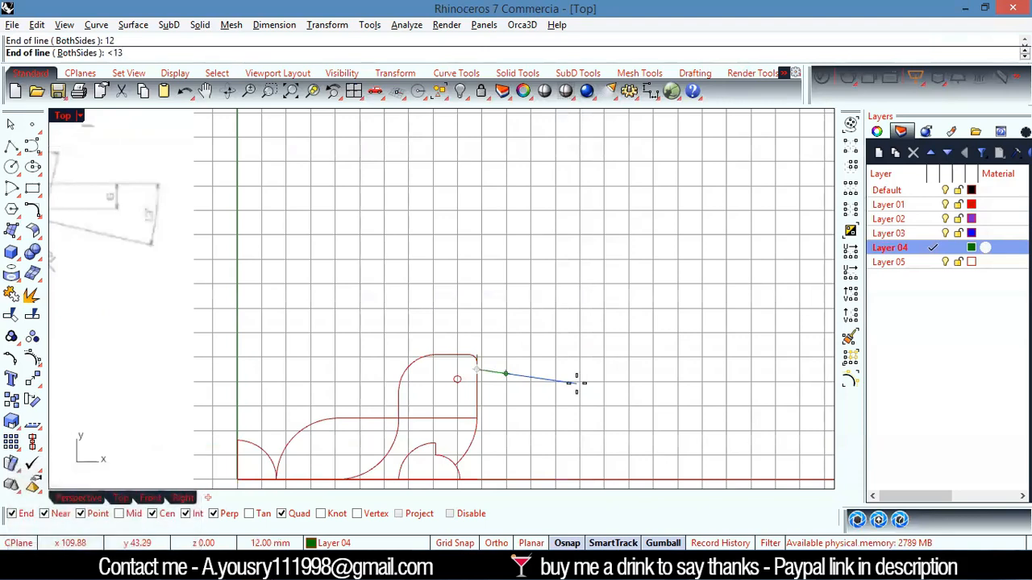
key(Return)
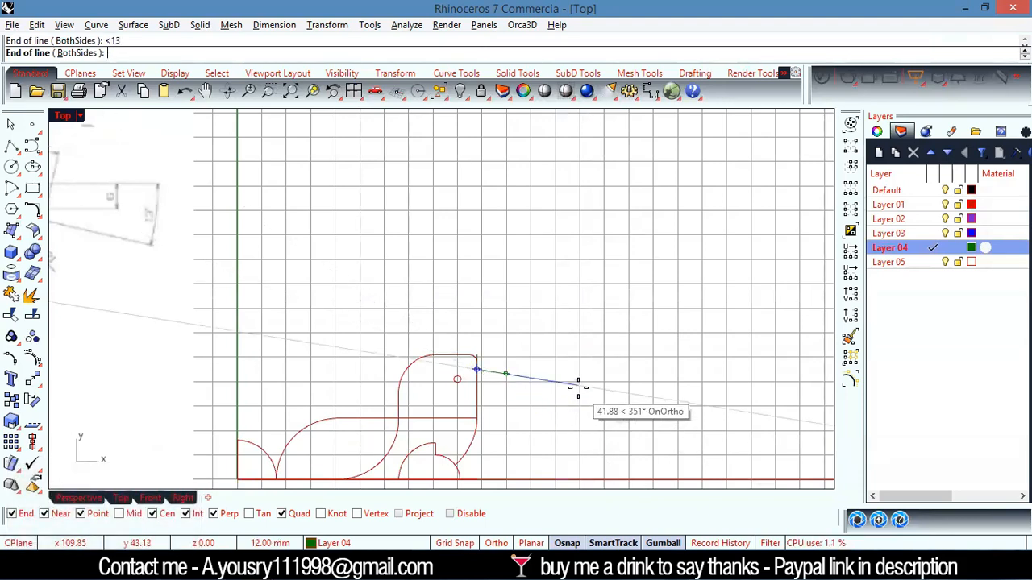
scroll(461, 396, up, 3)
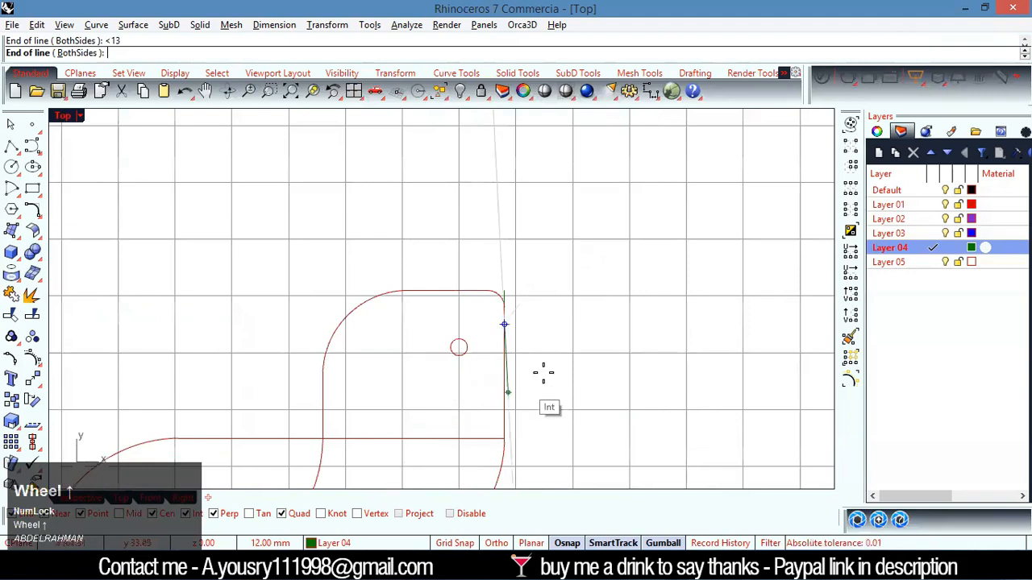
click(637, 343)
scroll(637, 343, down, 3)
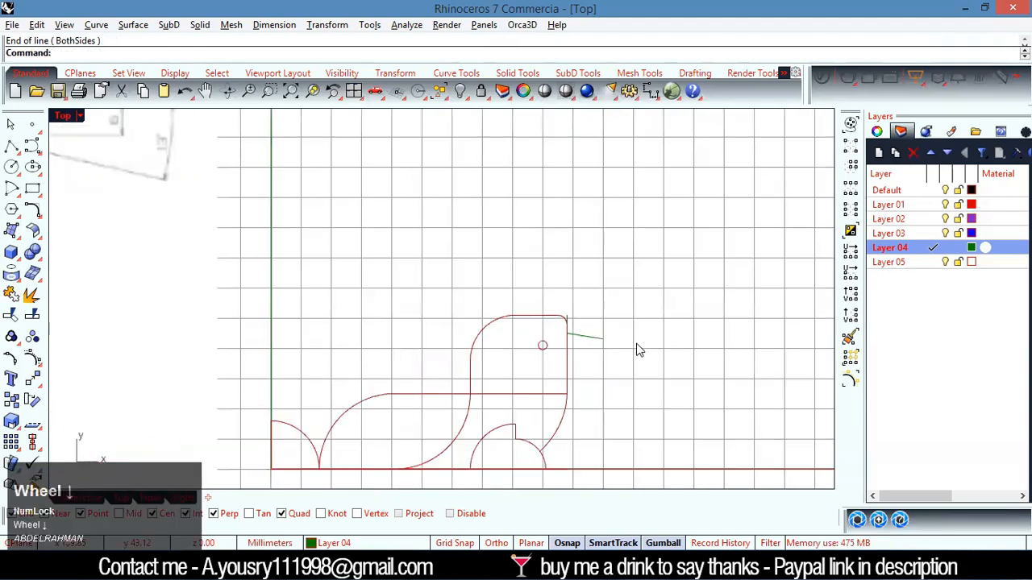
- Draw the beak's lower edge as a start, end, radius arc of 21 mm from the beak tip to the 8 mm construction line's upper end
scroll(164, 218, up, 6)
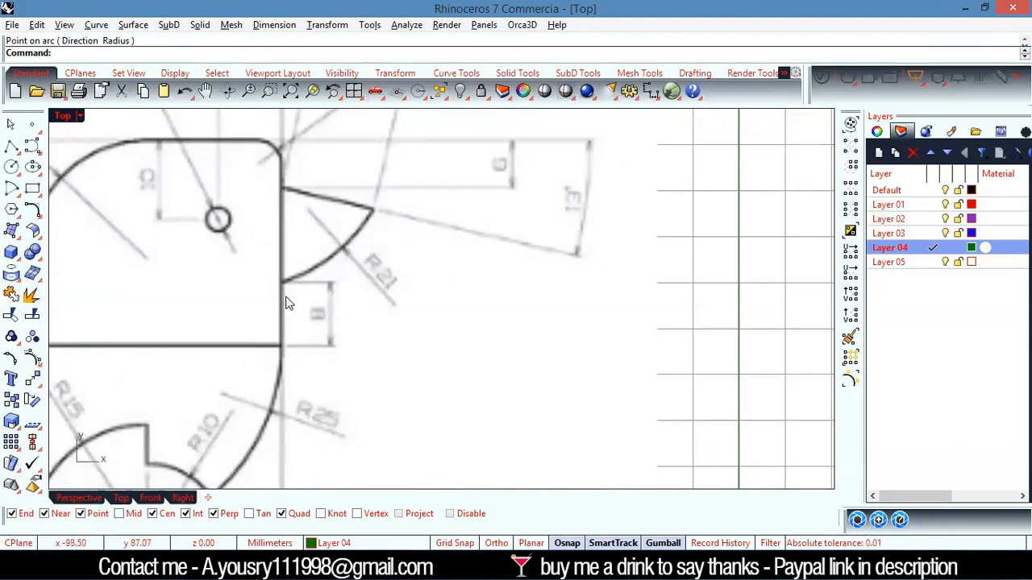
scroll(288, 303, down, 5)
scroll(455, 270, up, 6)
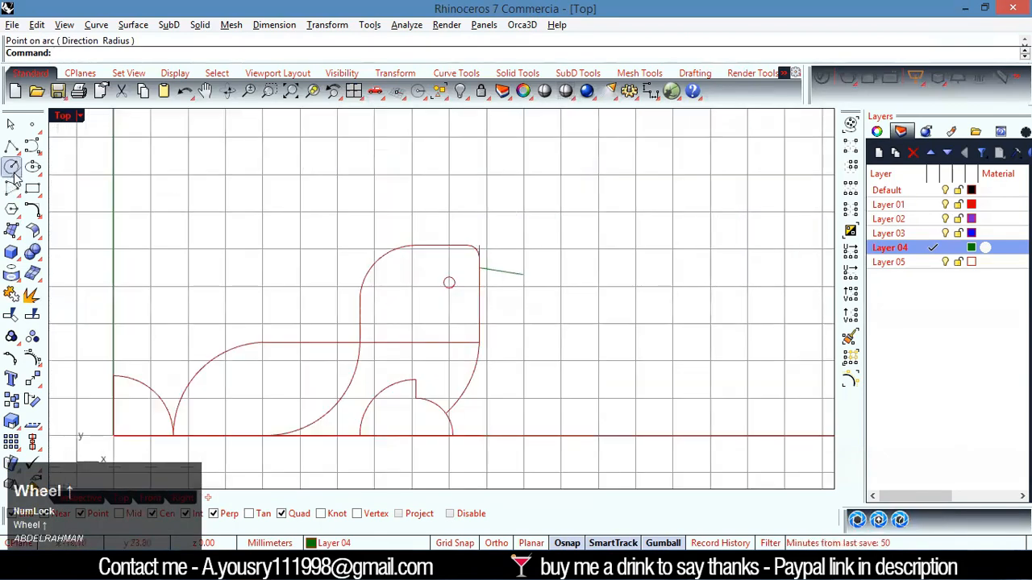
click(12, 190)
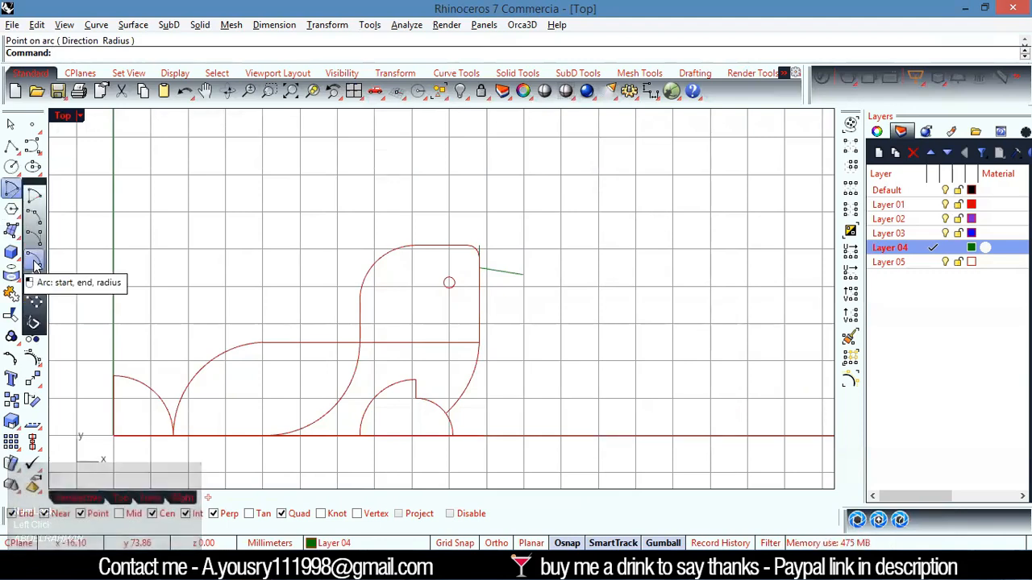
click(34, 263)
click(523, 276)
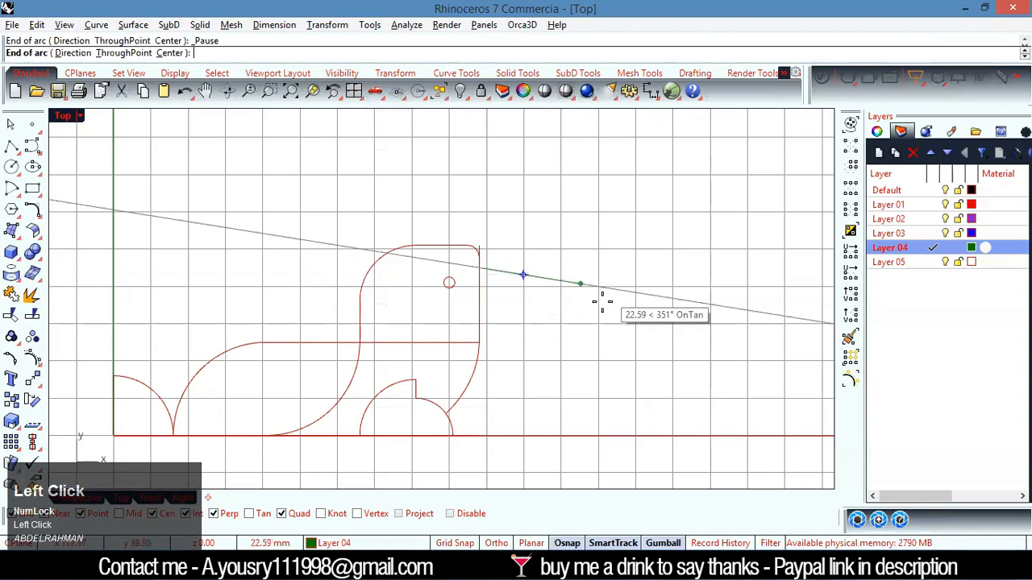
click(479, 312)
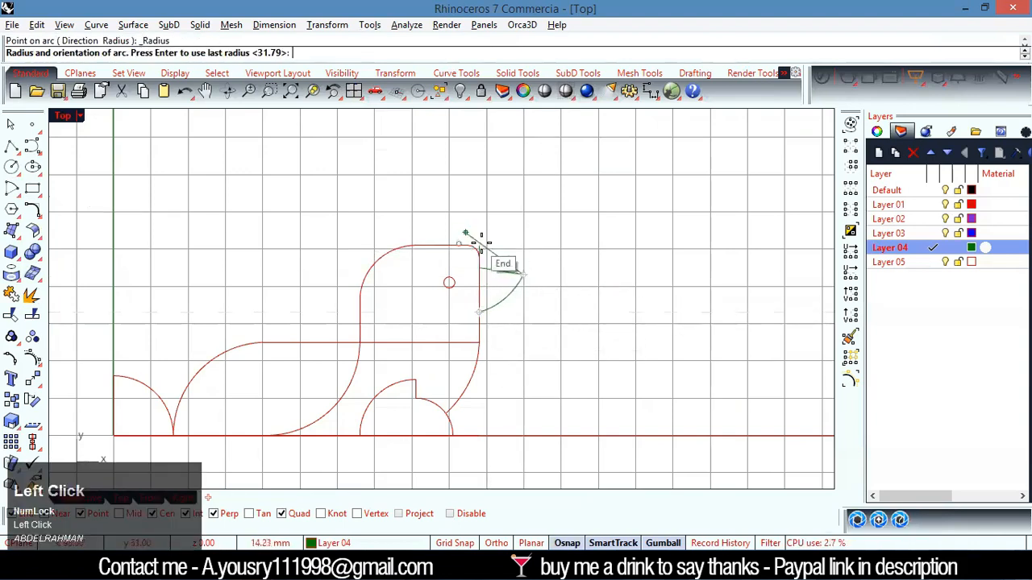
scroll(482, 271, up, 3)
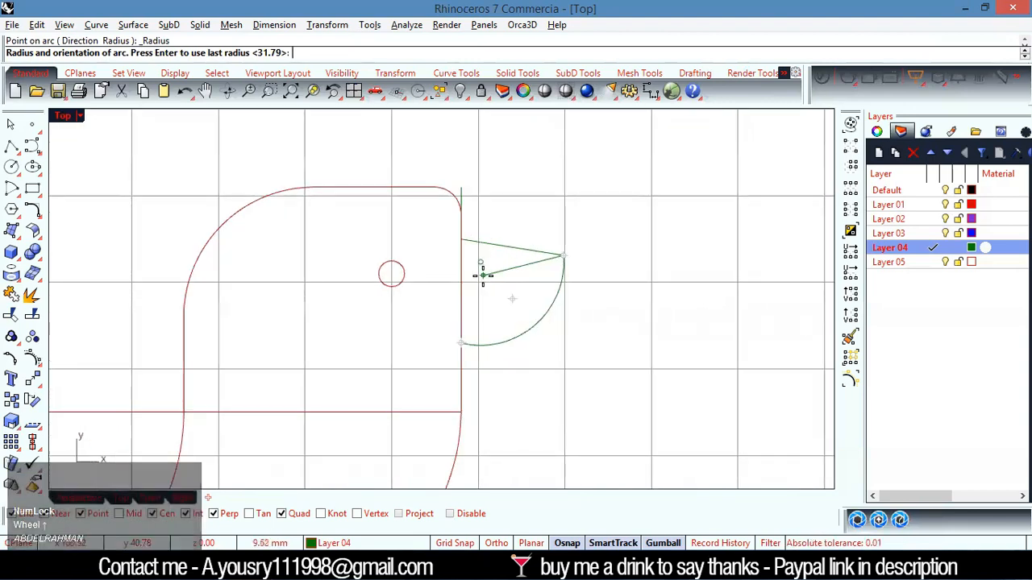
text(21)
key(Return)
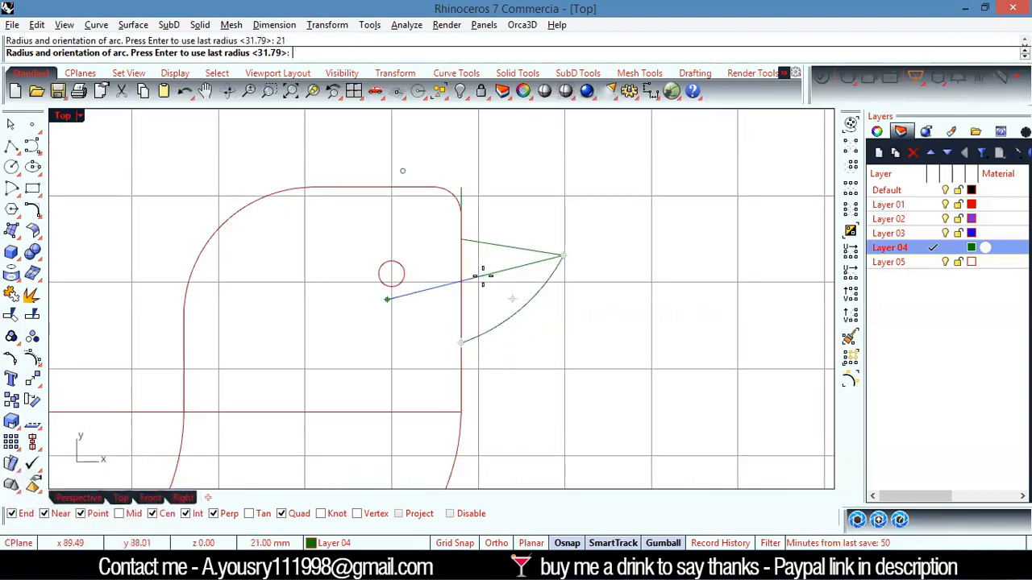
right_click(482, 274)
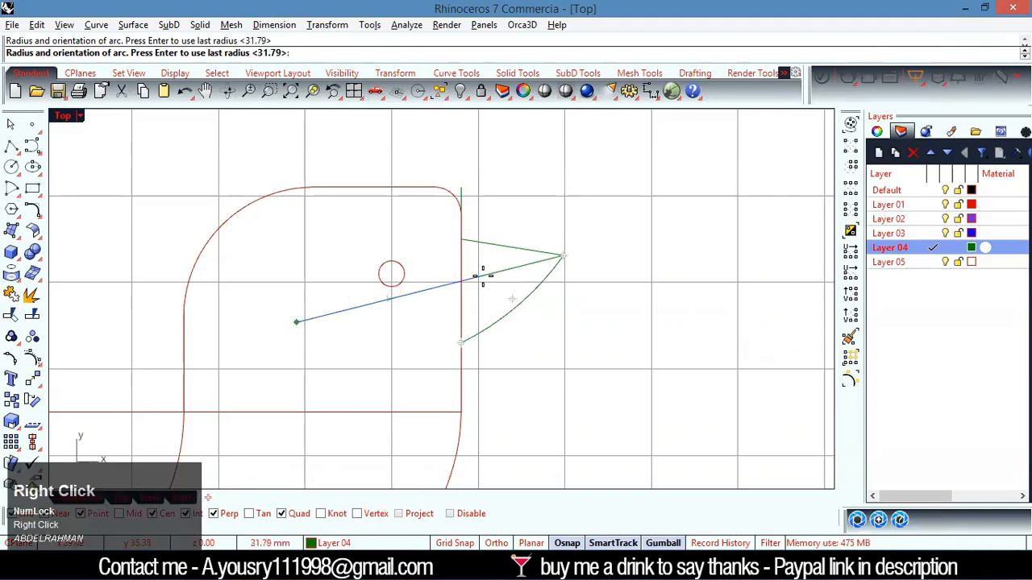
click(496, 280)
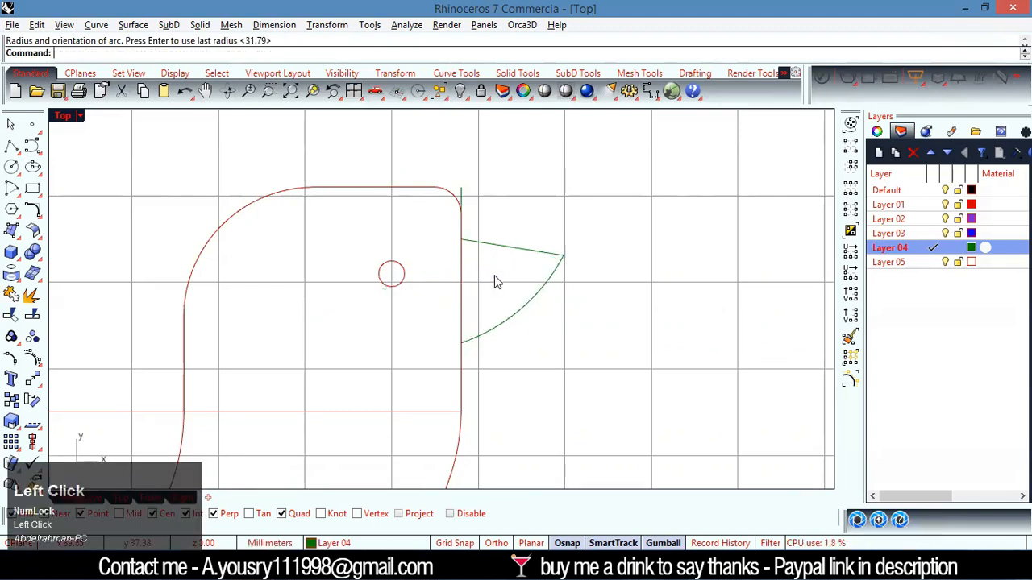
- Check the beak's lower arc and compare the redrawn duck profile with the dimensioned reference drawing
click(519, 309)
click(606, 276)
click(532, 305)
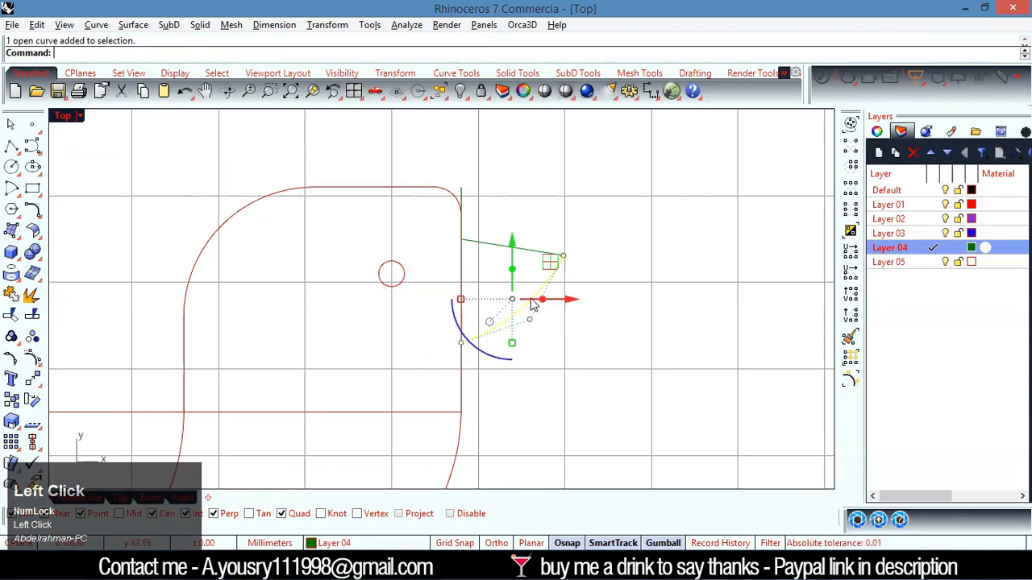
click(539, 319)
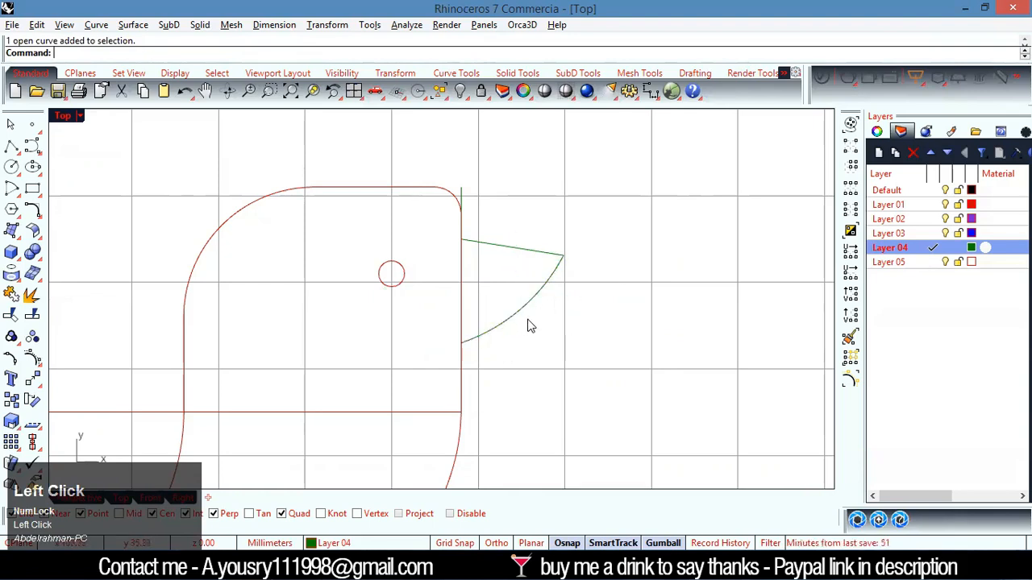
scroll(526, 324, down, 5)
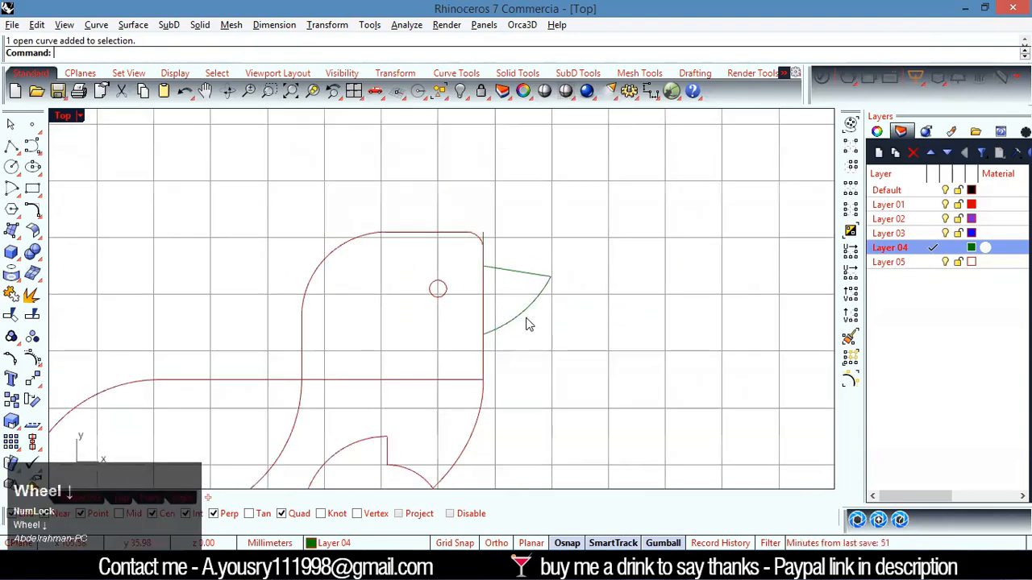
scroll(526, 324, down, 2)
scroll(511, 339, up, 6)
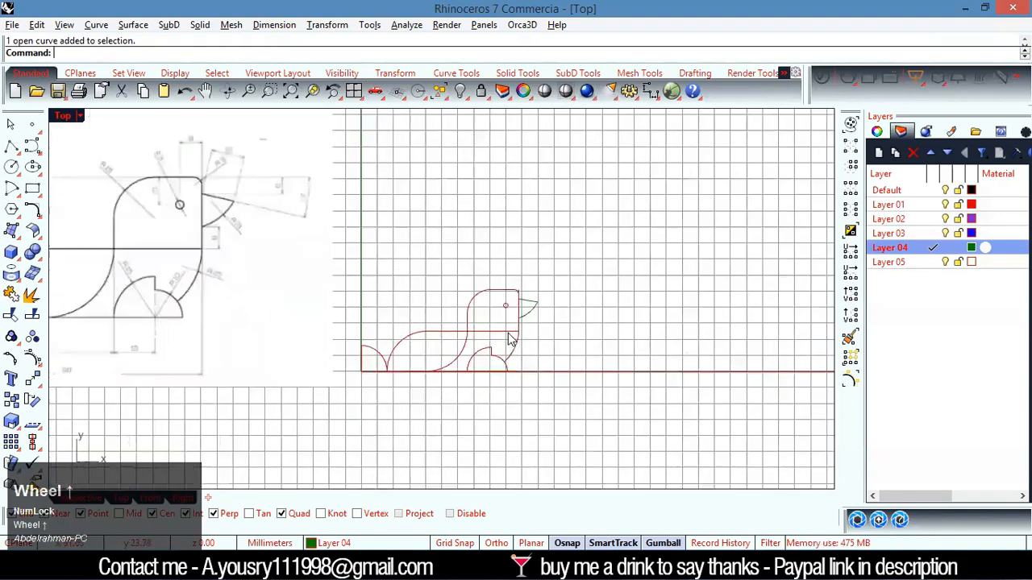
scroll(436, 362, down, 6)
drag(568, 261, 546, 296)
scroll(543, 298, down, 6)
scroll(403, 349, up, 6)
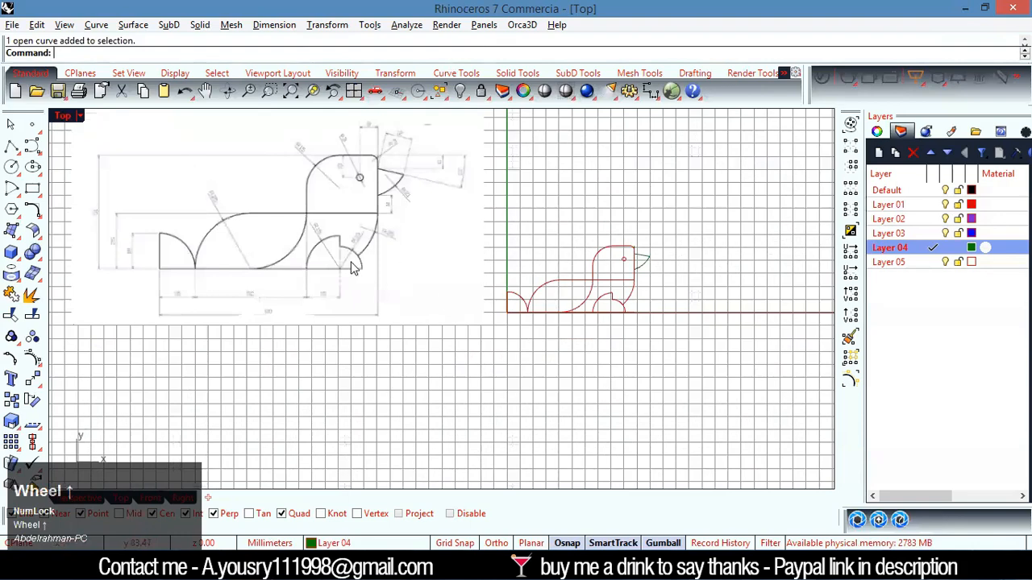
scroll(212, 207, down, 4)
scroll(237, 317, up, 2)
scroll(238, 307, up, 2)
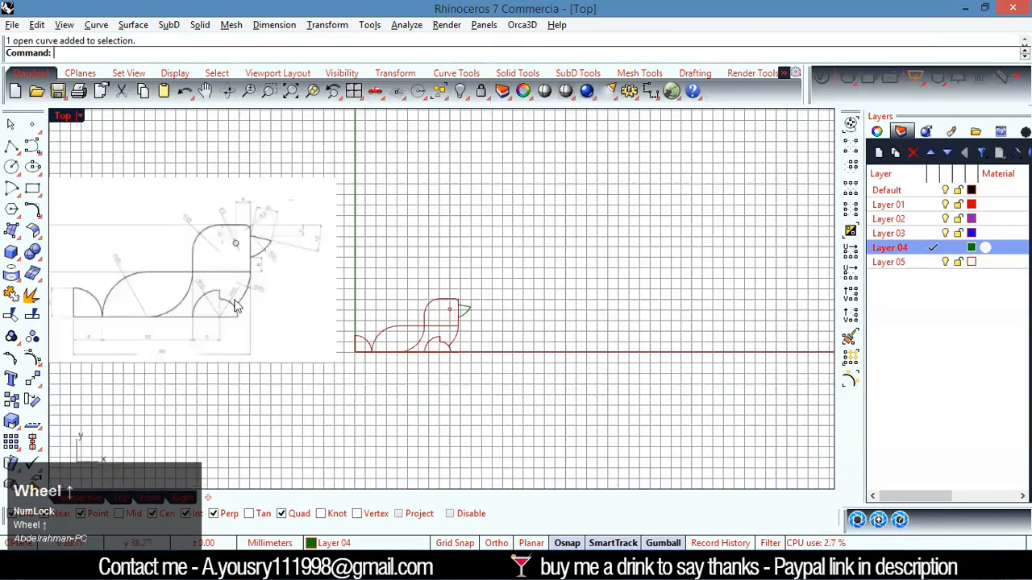
scroll(442, 307, down, 2)
scroll(571, 345, up, 4)
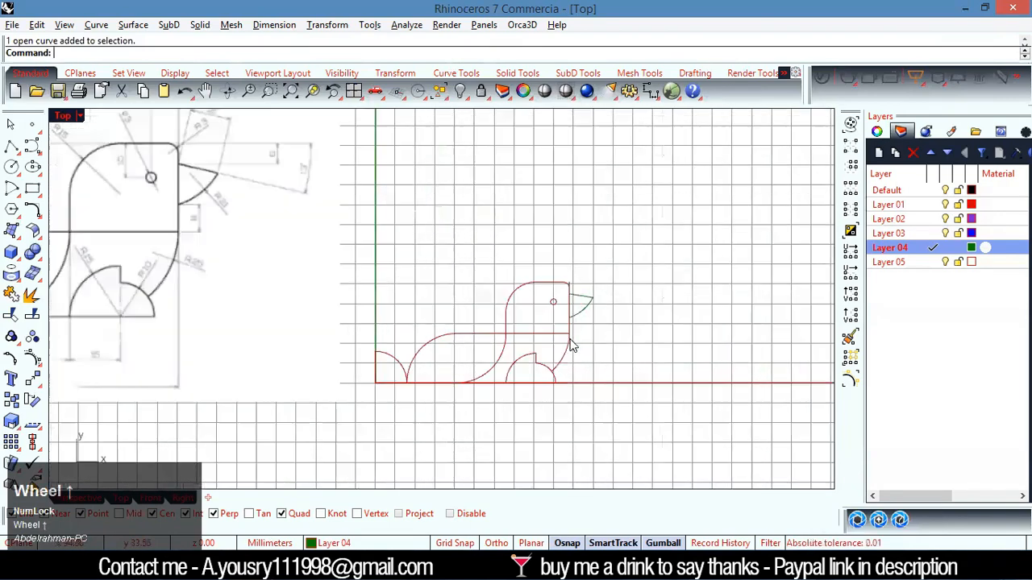
scroll(570, 345, down, 4)
scroll(457, 360, up, 1)
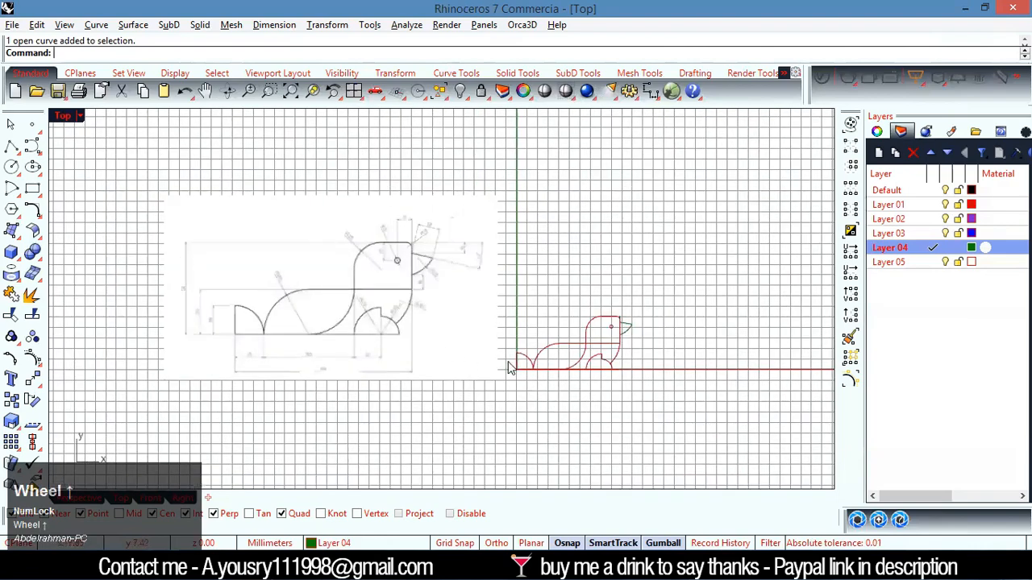